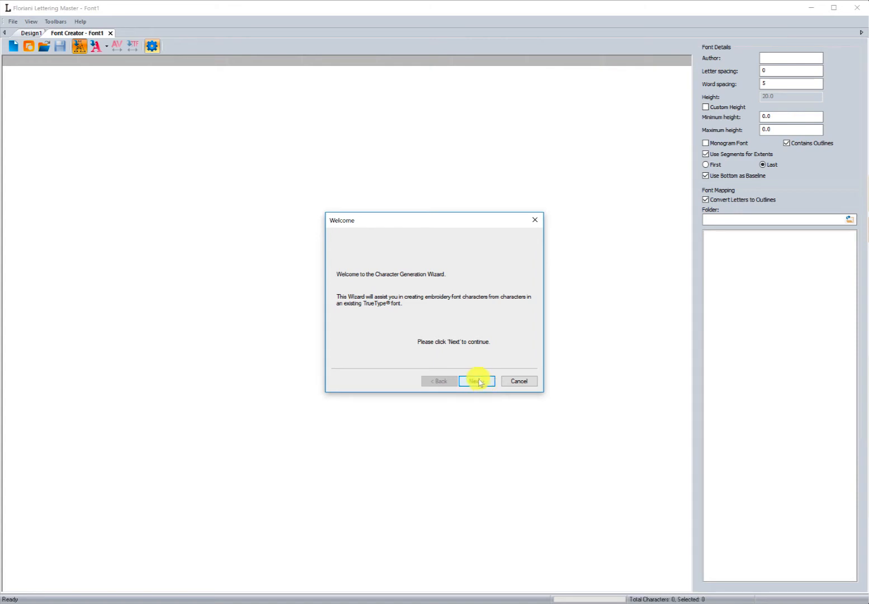
Generate embroidery font characters 0 through Z from the Arial TrueType font, with embroidery segments, artwork and extents boxes included.
click(476, 381)
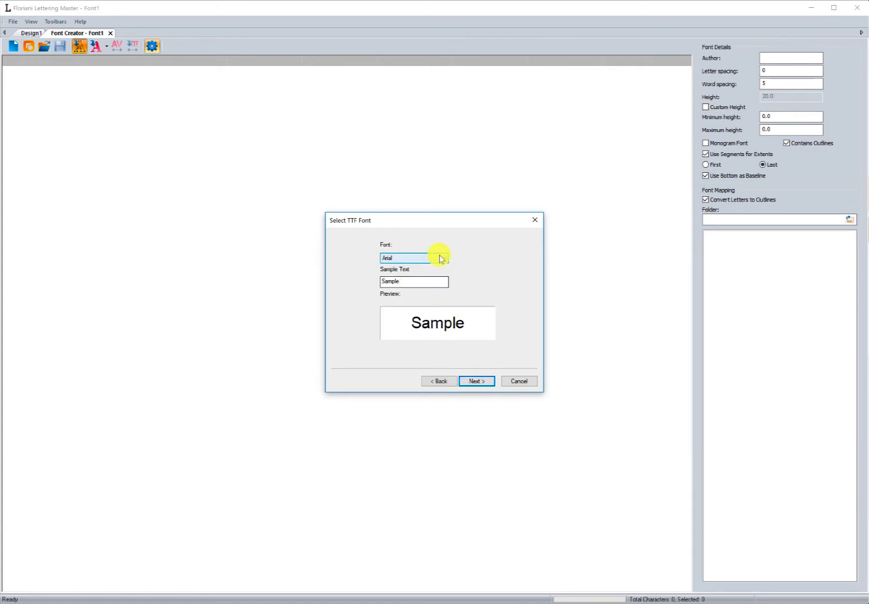
click(478, 382)
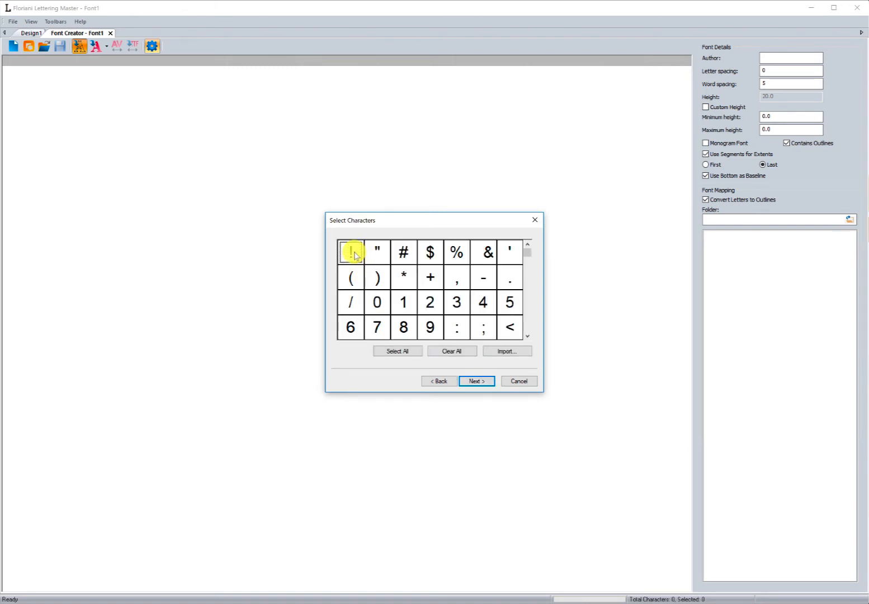
click(378, 301)
scroll(402, 315, down, 7)
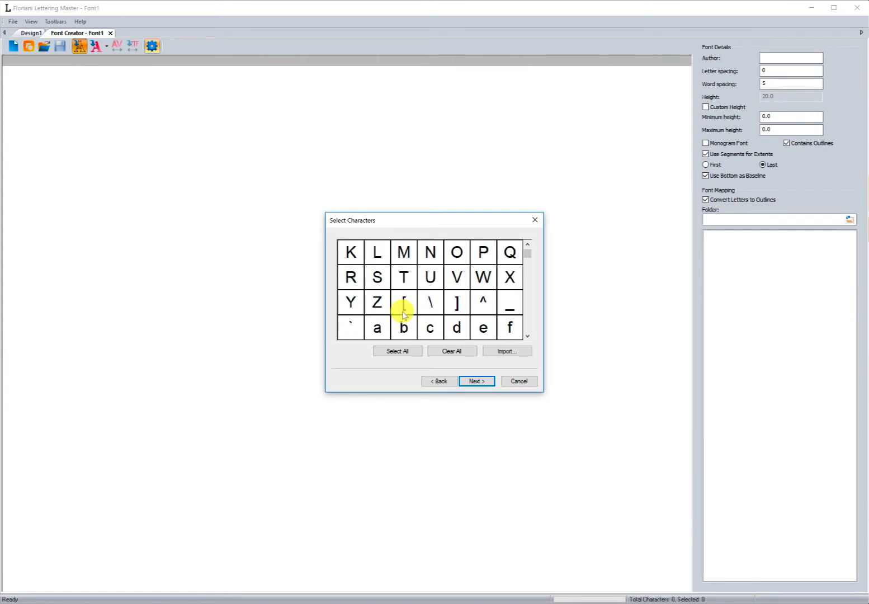
scroll(403, 315, down, 2)
scroll(402, 314, up, 3)
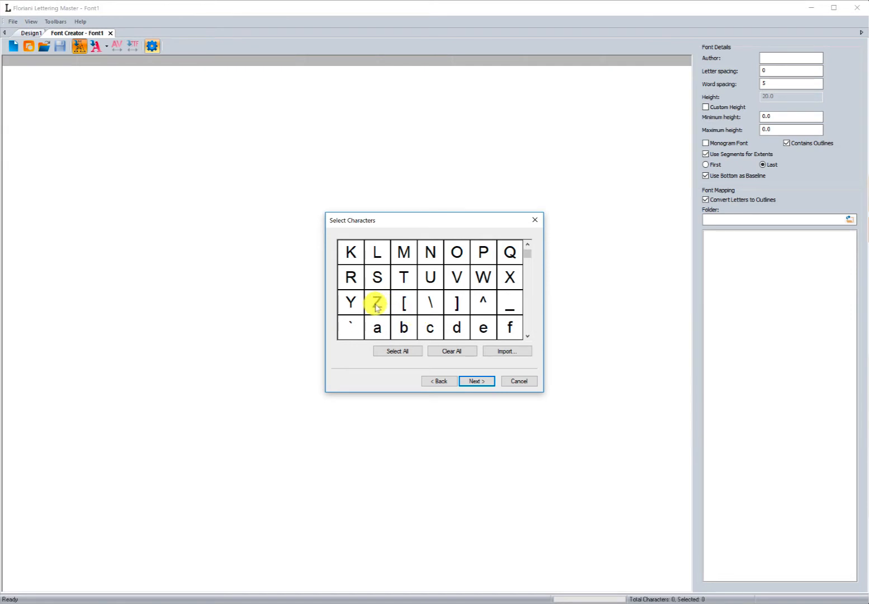
shift+click(377, 305)
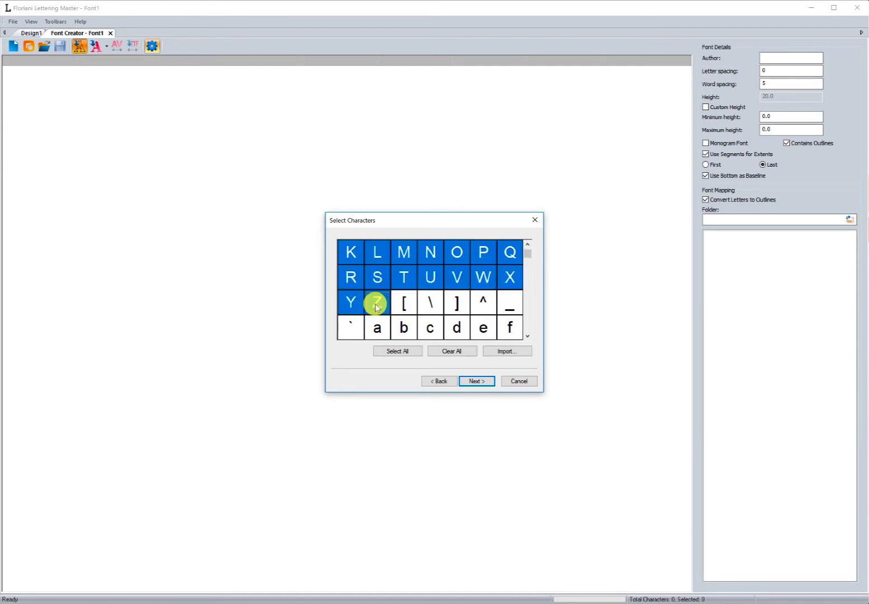
click(477, 381)
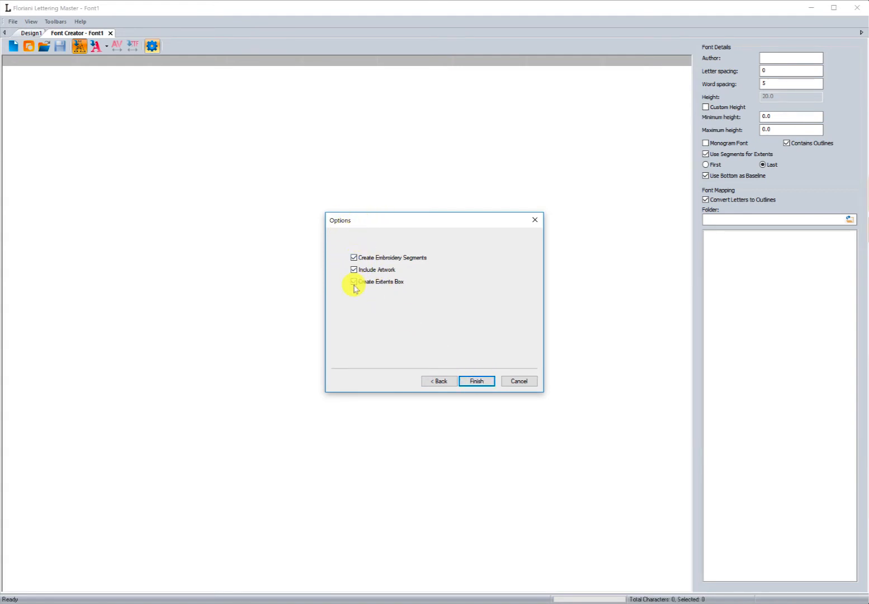
click(476, 380)
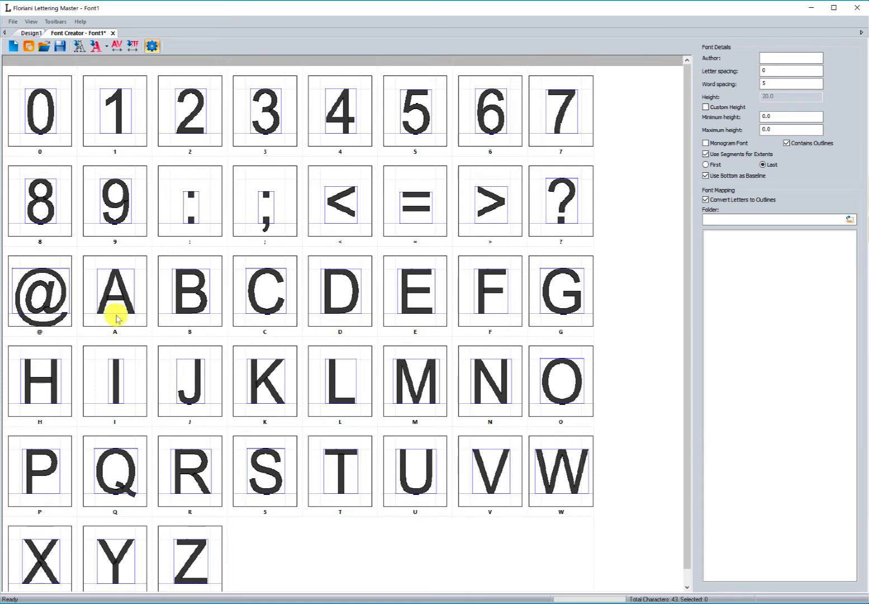
Import the TTF kernings from the Arial font into the generated character set.
click(115, 50)
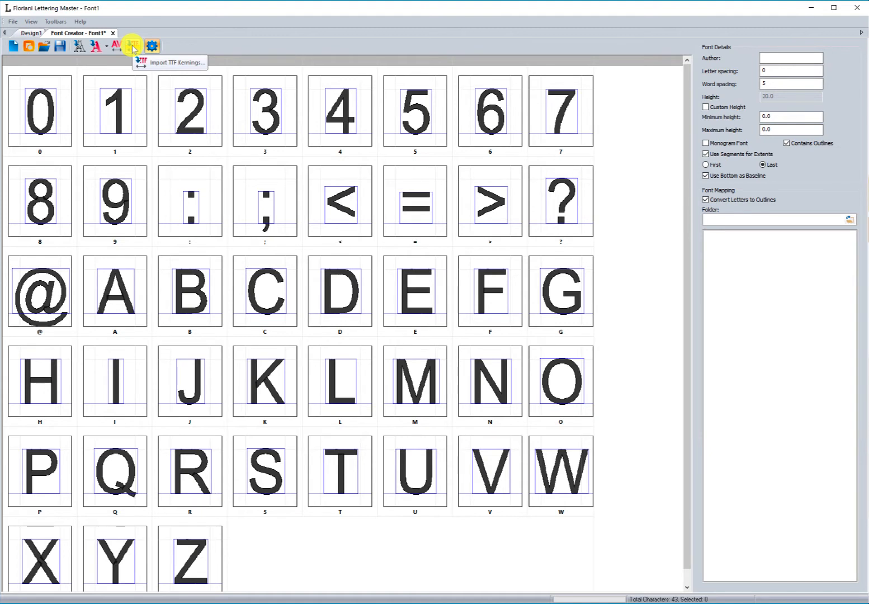
click(133, 47)
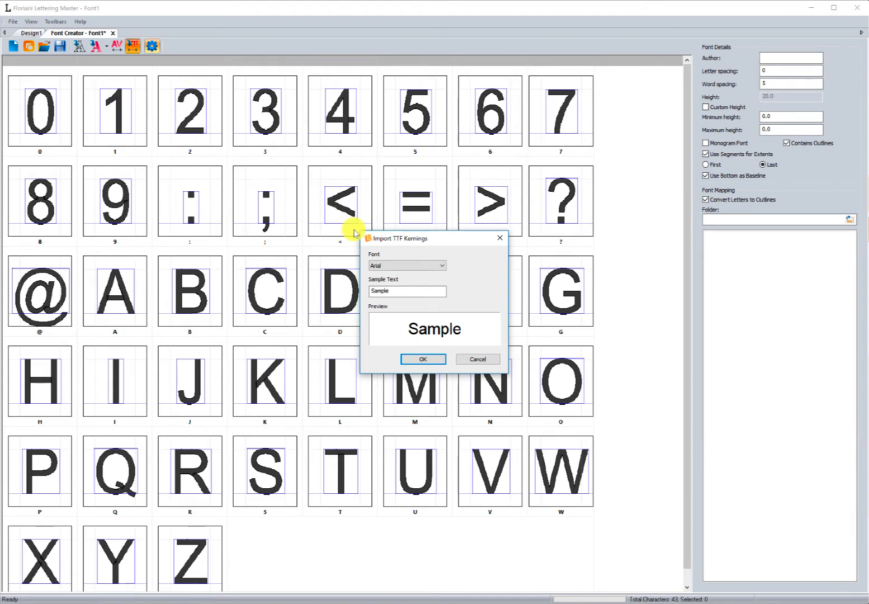
click(379, 268)
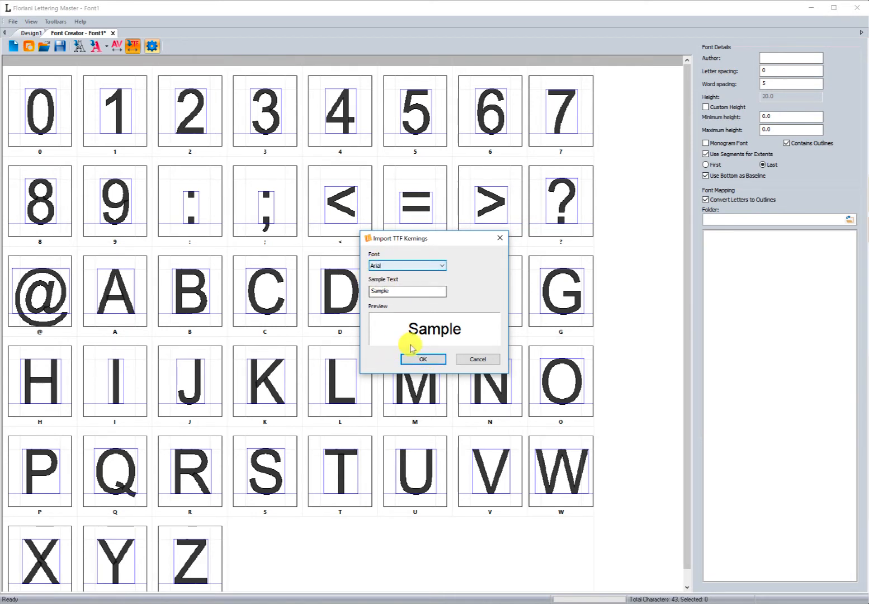
click(424, 360)
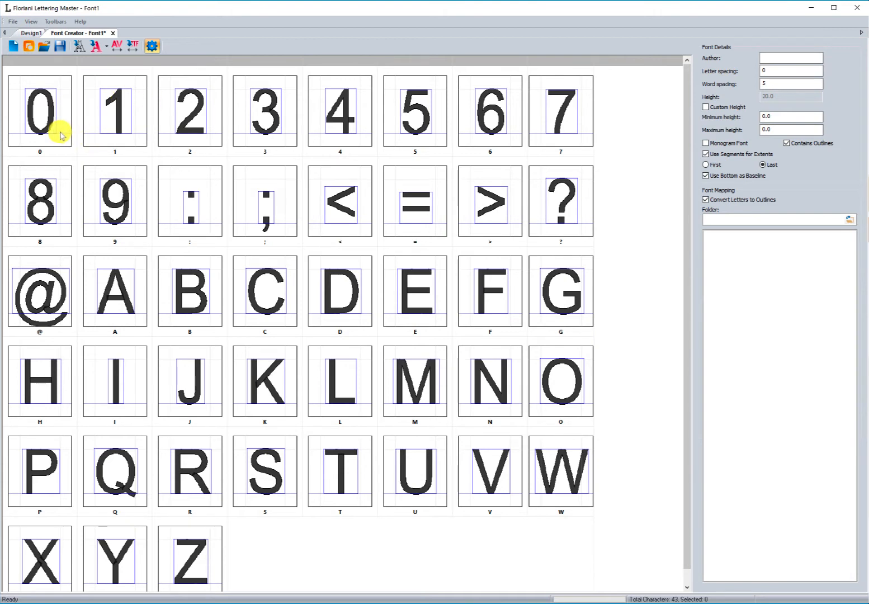
Open the character 0 for editing in its own design window.
click(47, 118)
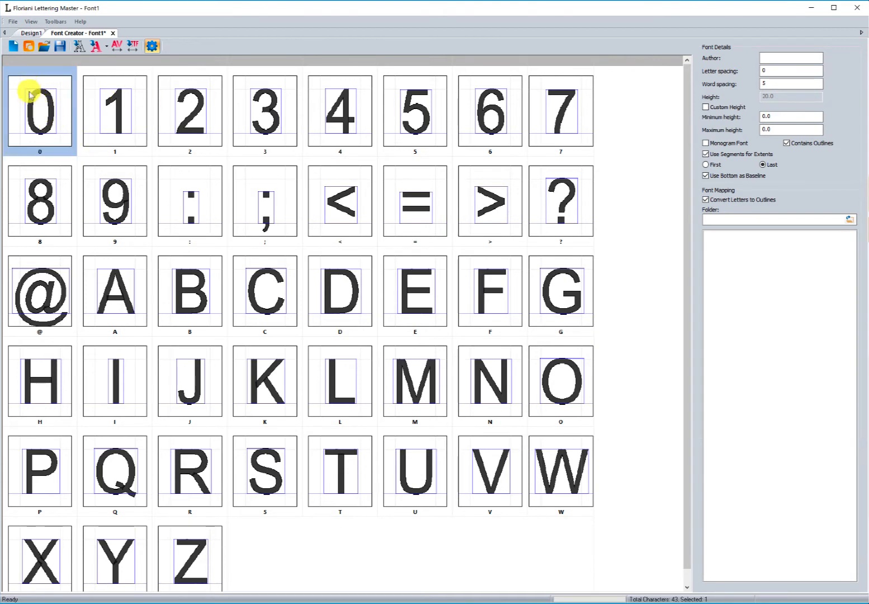
right_click(51, 125)
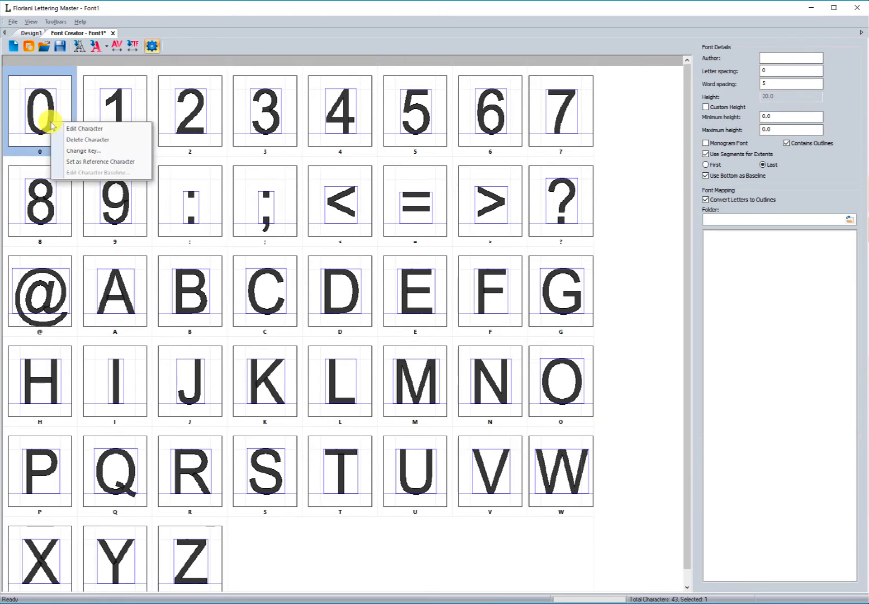
click(91, 131)
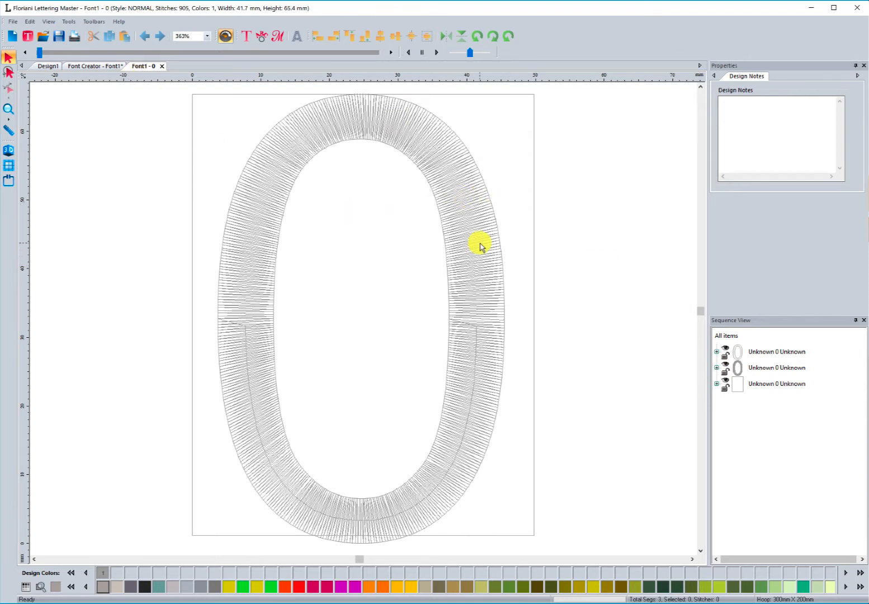
Try to change the key of character 0 in the Font Creator overview, declining to overwrite the existing key.
click(97, 67)
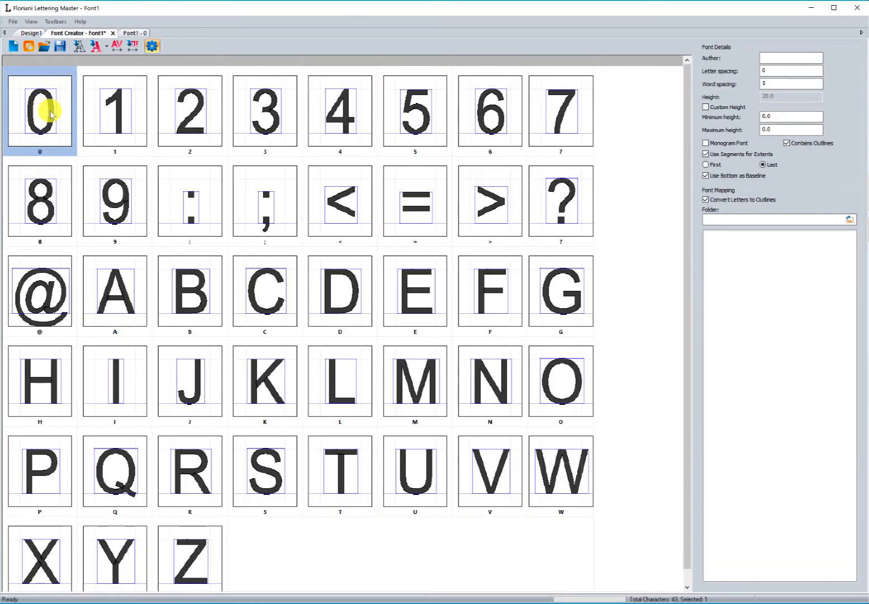
right_click(50, 111)
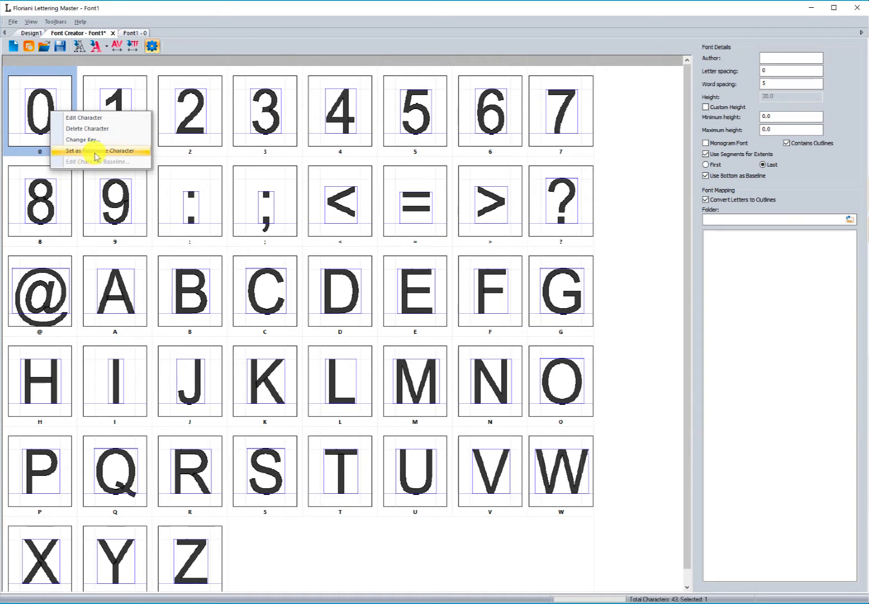
click(85, 140)
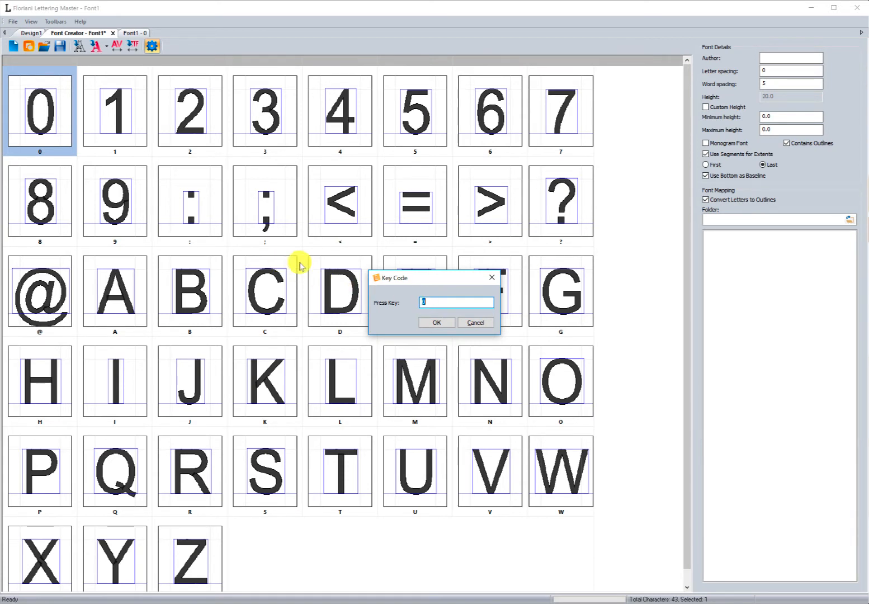
click(439, 323)
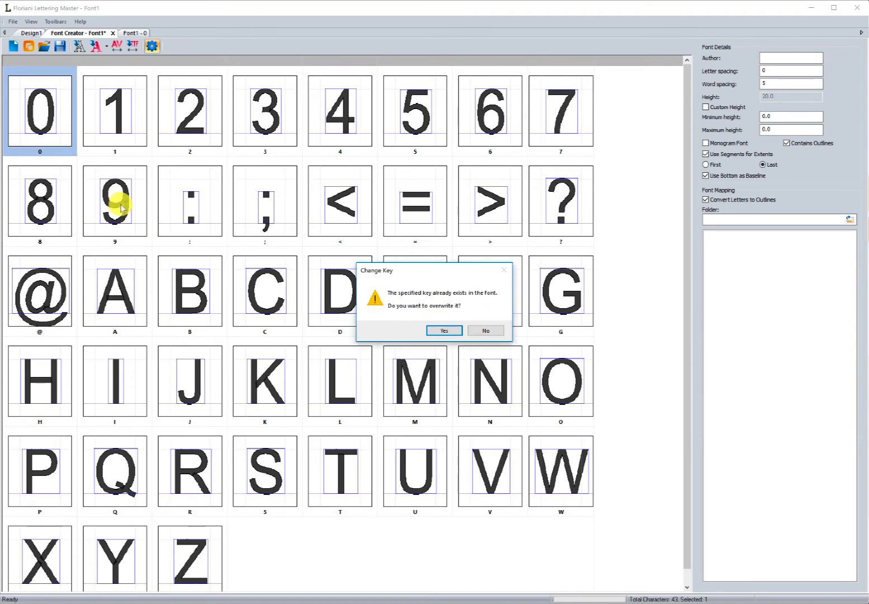
click(485, 331)
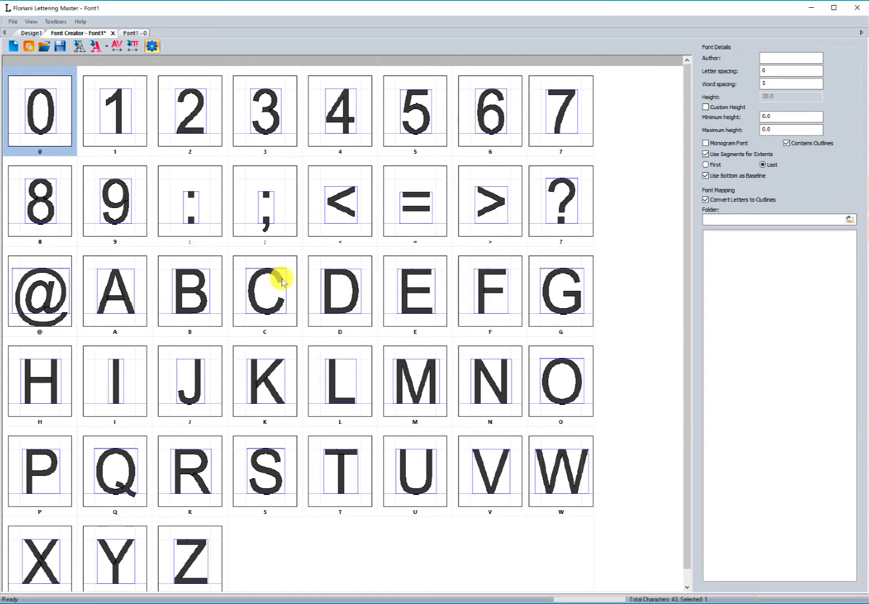
Set character 0 as the font's reference character and switch the reference to character 2.
right_click(43, 110)
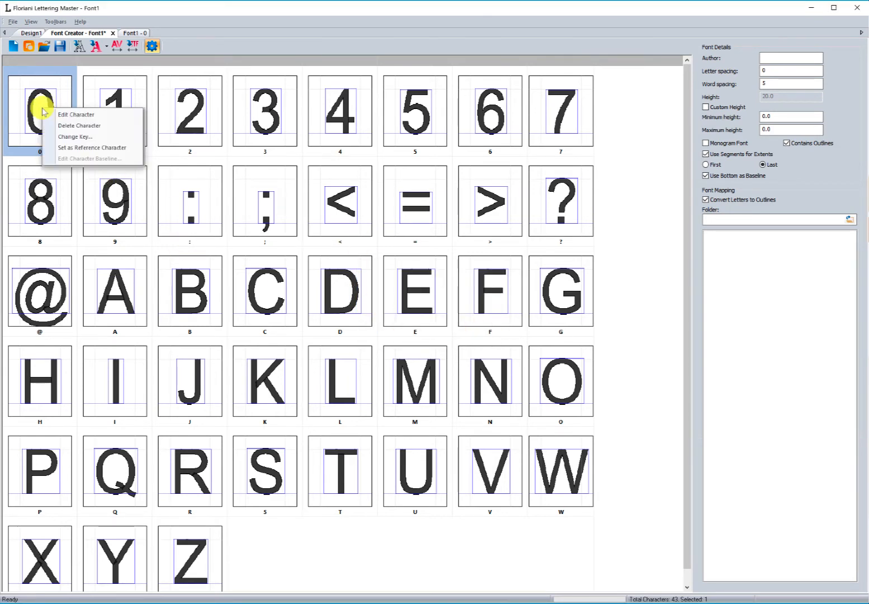
click(88, 148)
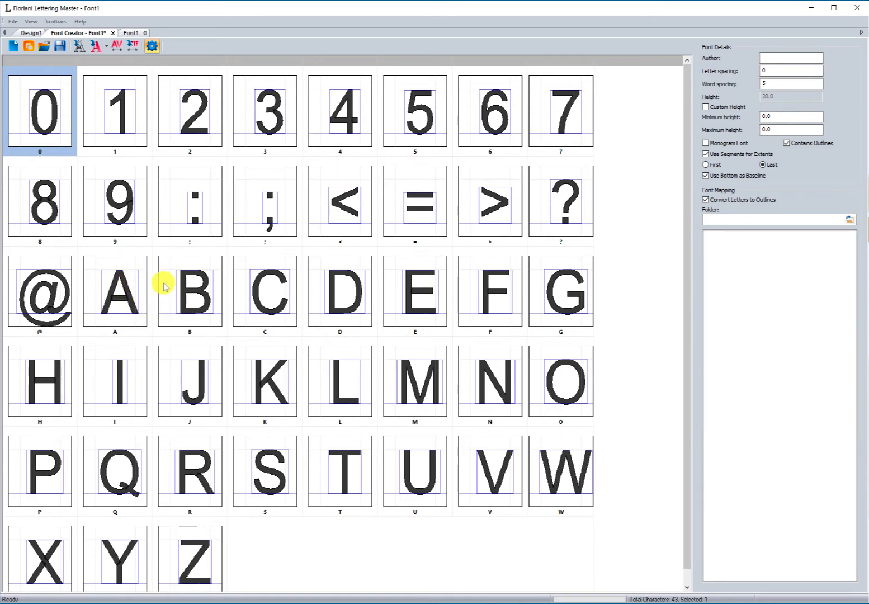
right_click(45, 117)
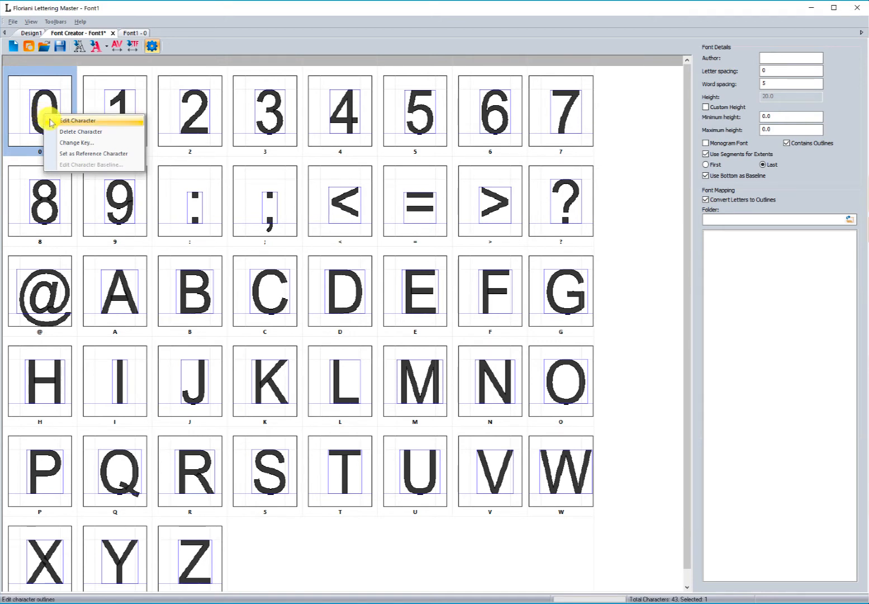
right_click(186, 115)
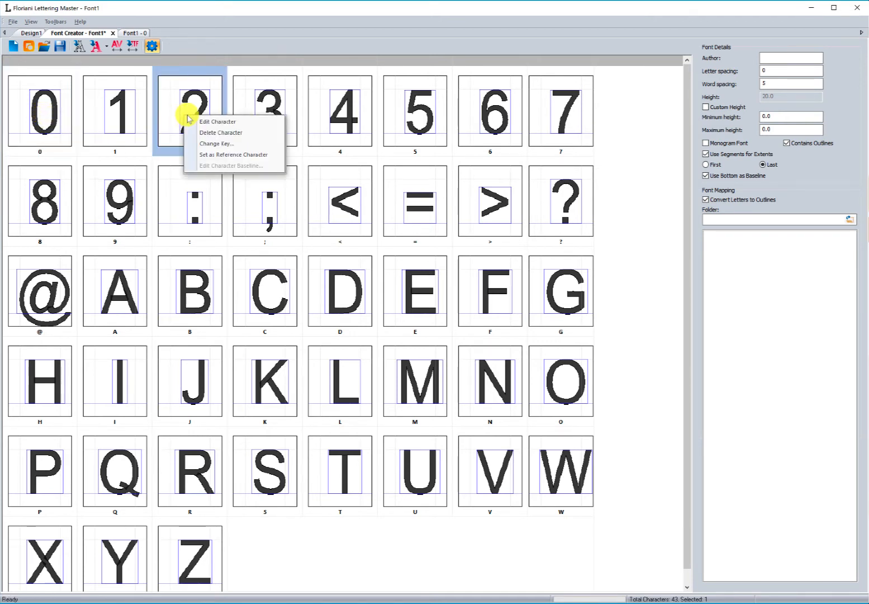
click(212, 155)
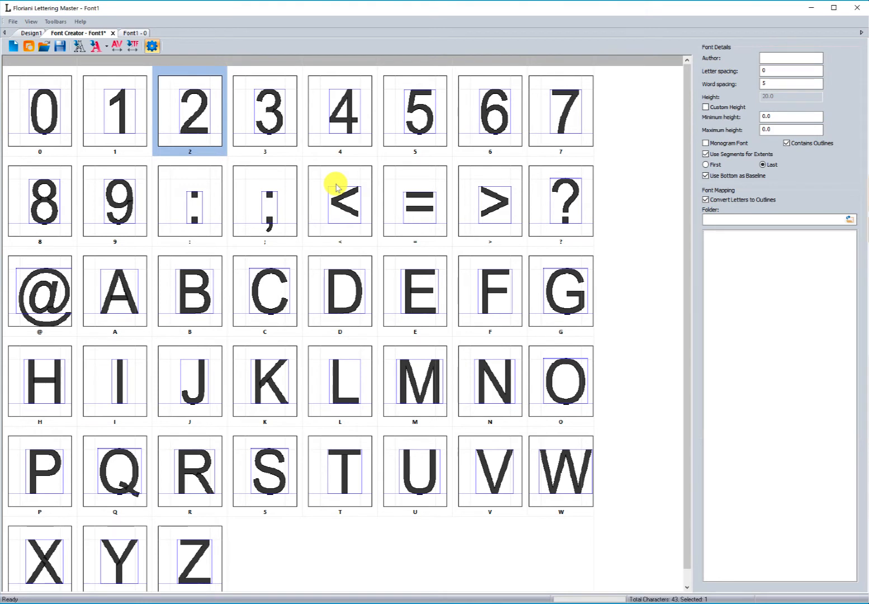
right_click(190, 111)
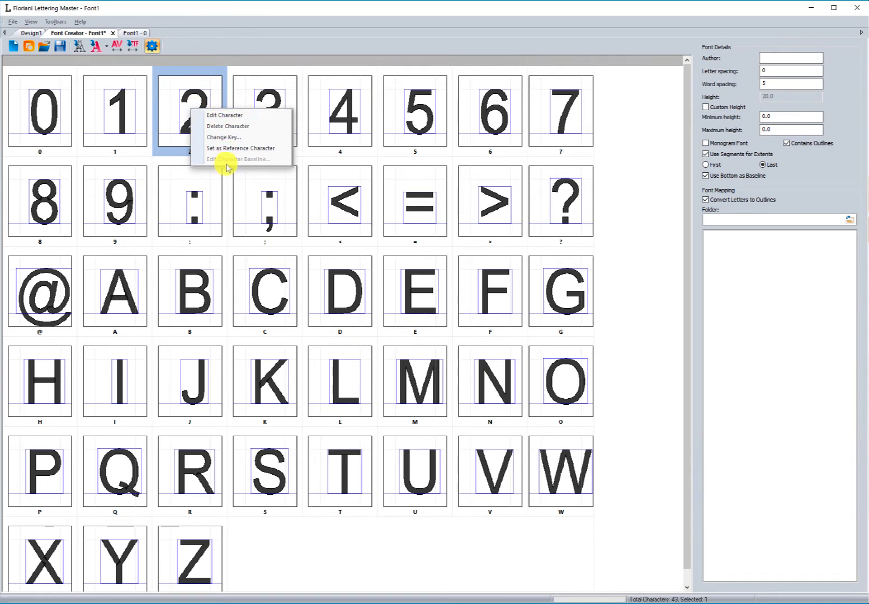
click(190, 100)
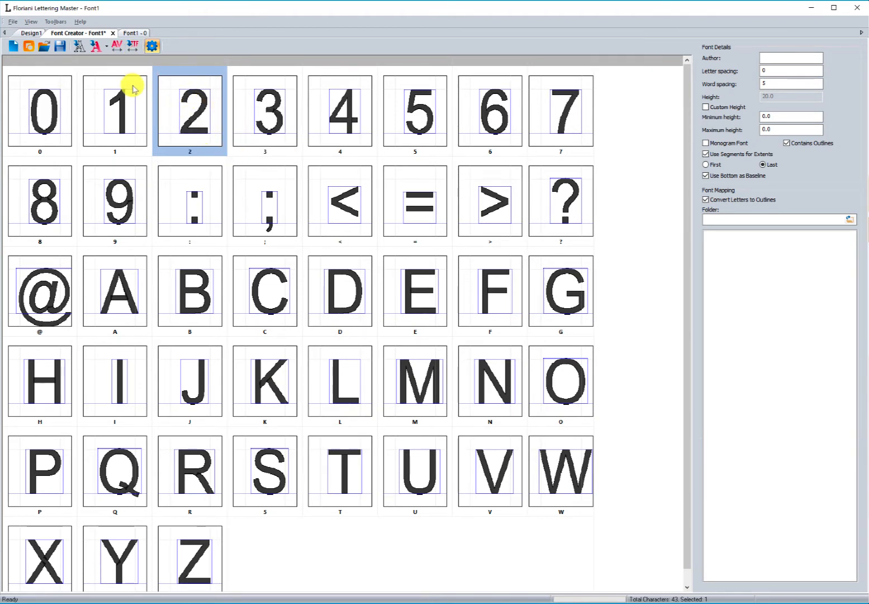
Examine the segments of the character 0 design by expanding its outline artwork, satin path and extents box artwork.
click(134, 35)
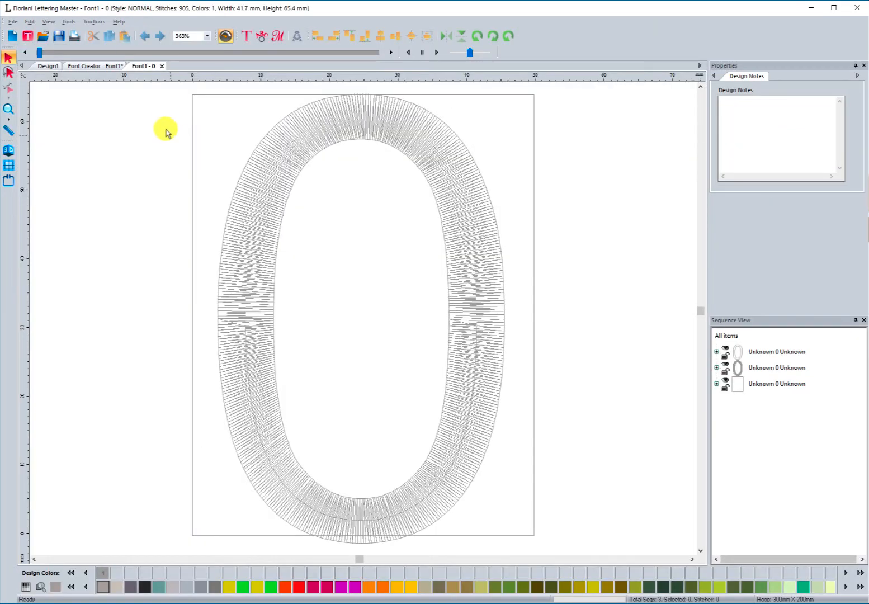
click(8, 150)
click(8, 151)
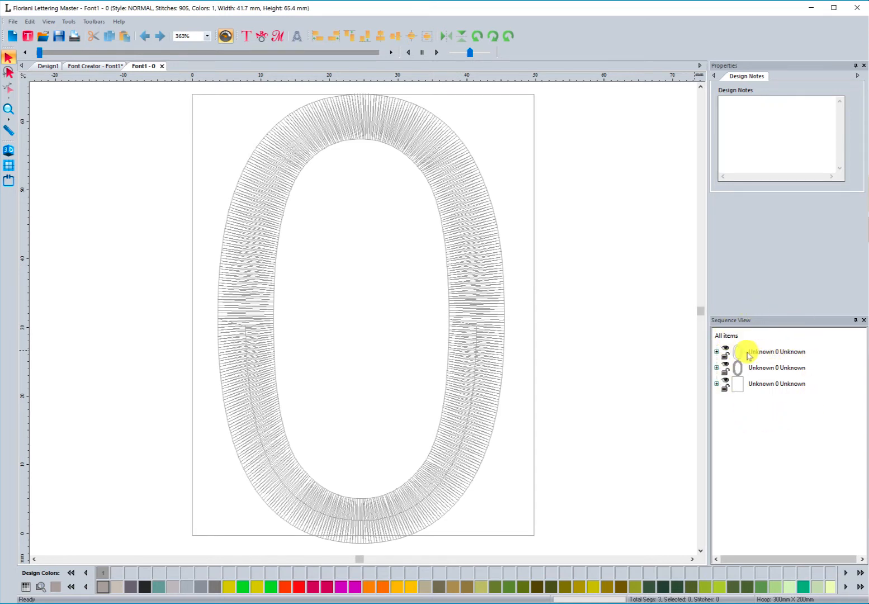
click(718, 352)
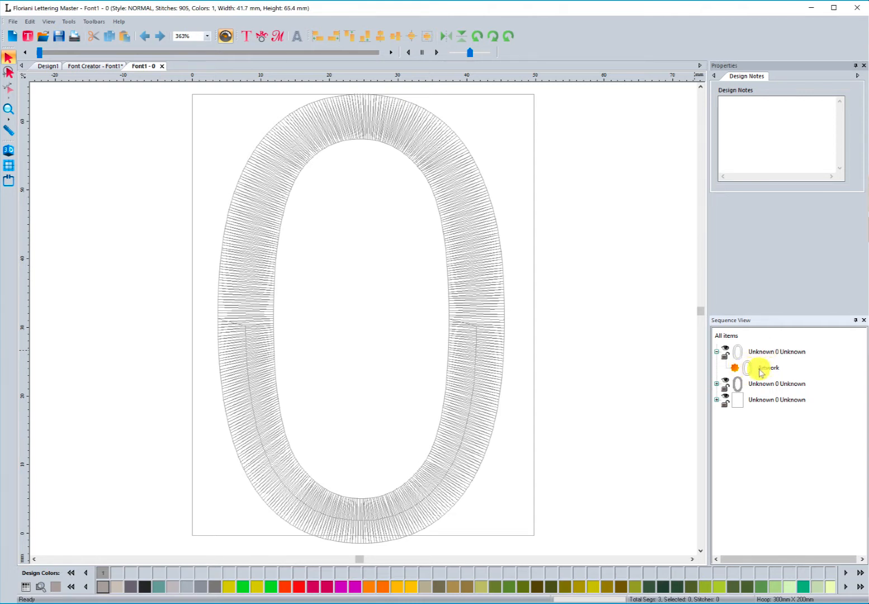
click(717, 384)
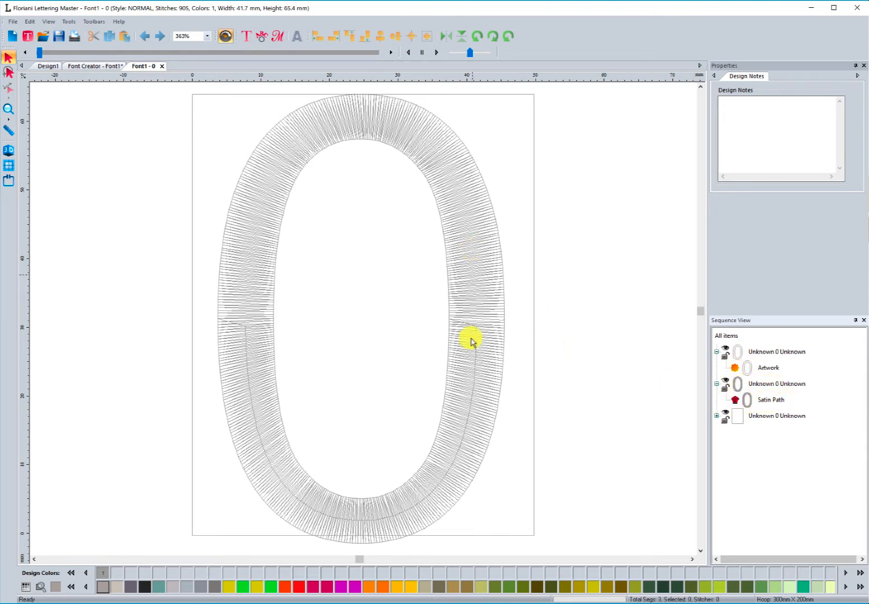
click(717, 415)
click(756, 432)
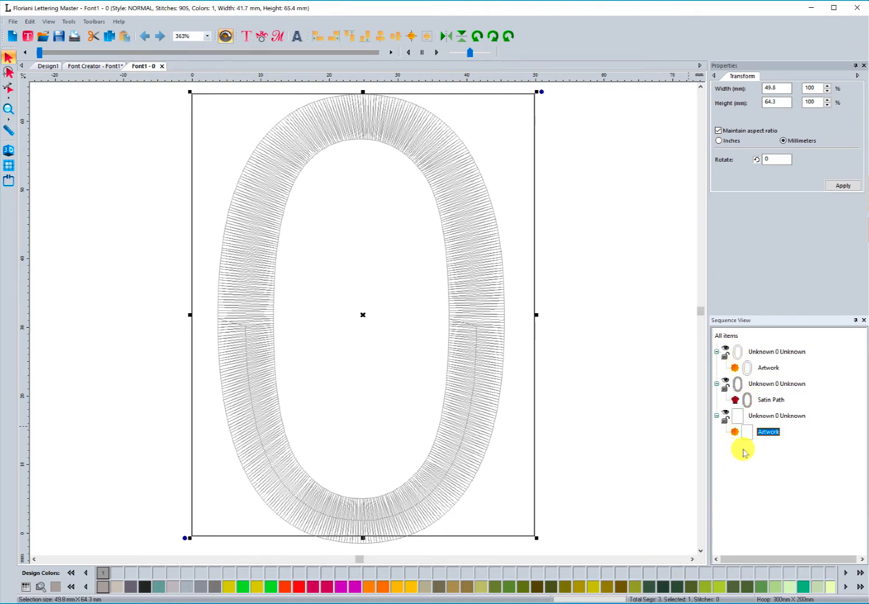
Check the satin path of character 0 in 3D stitch view and scale it down to about 41.0 × 64.2 mm.
click(751, 401)
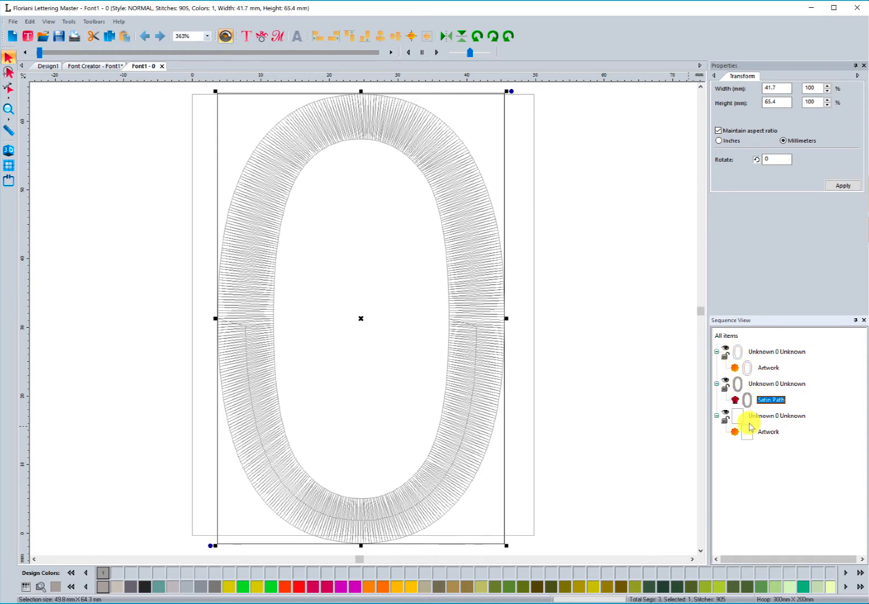
click(8, 150)
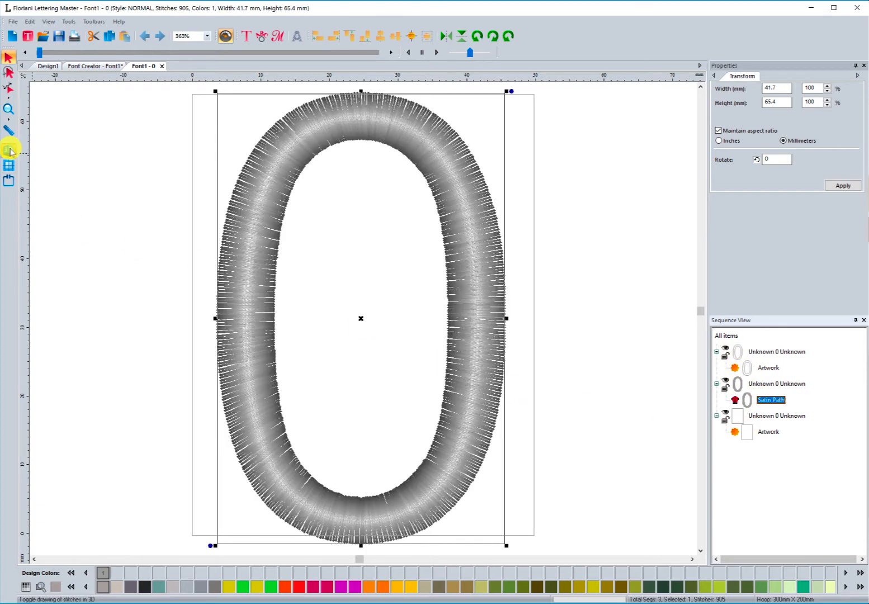
click(9, 150)
click(9, 150)
click(9, 150)
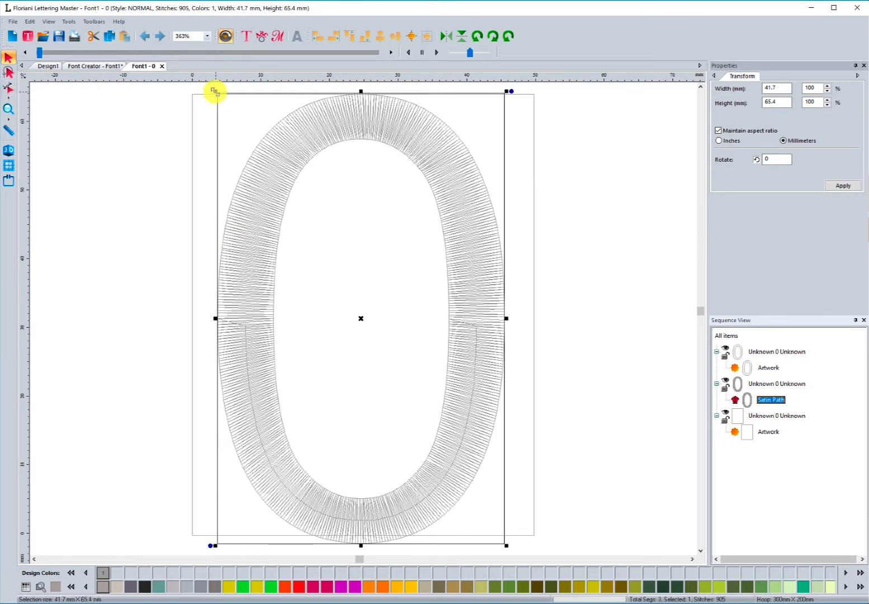
drag(215, 92, 216, 92)
drag(506, 545, 499, 539)
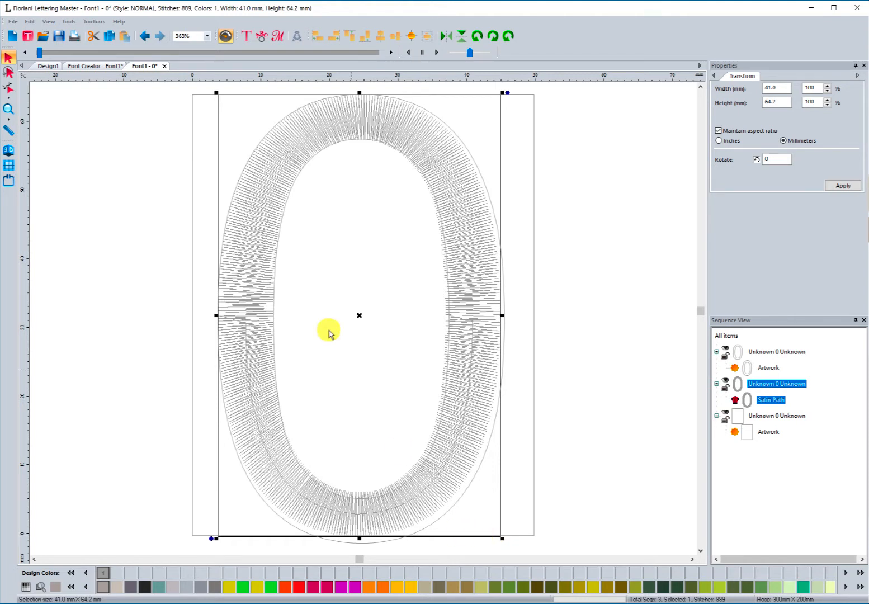
Undo the satin path scaling, and scale the 0's outline artwork and satin path together to about 41.0 × 64.2 mm.
click(145, 37)
click(145, 36)
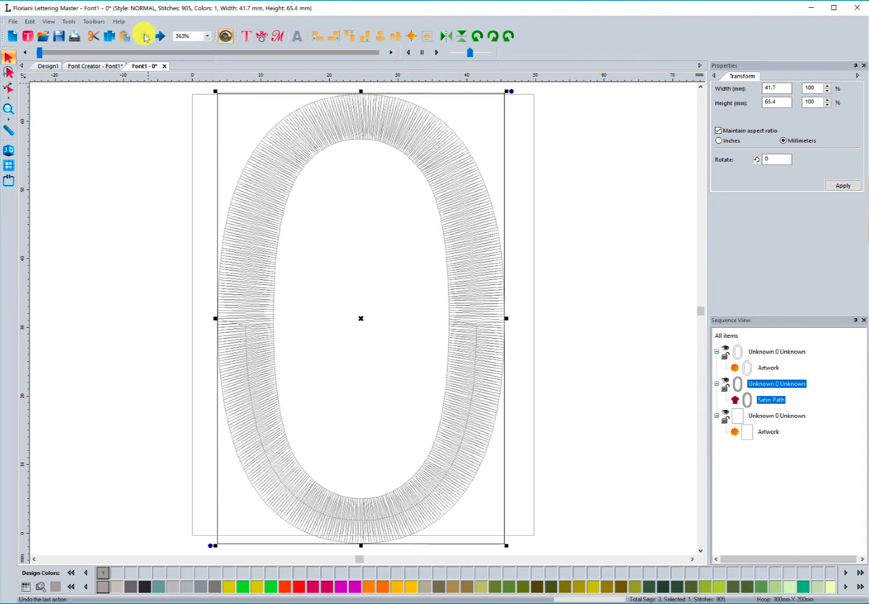
click(767, 369)
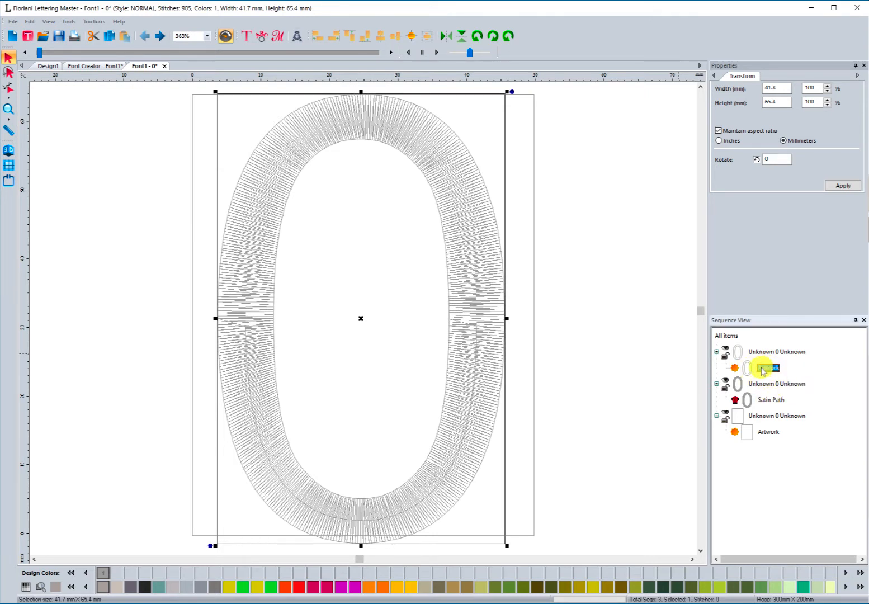
ctrl+click(767, 400)
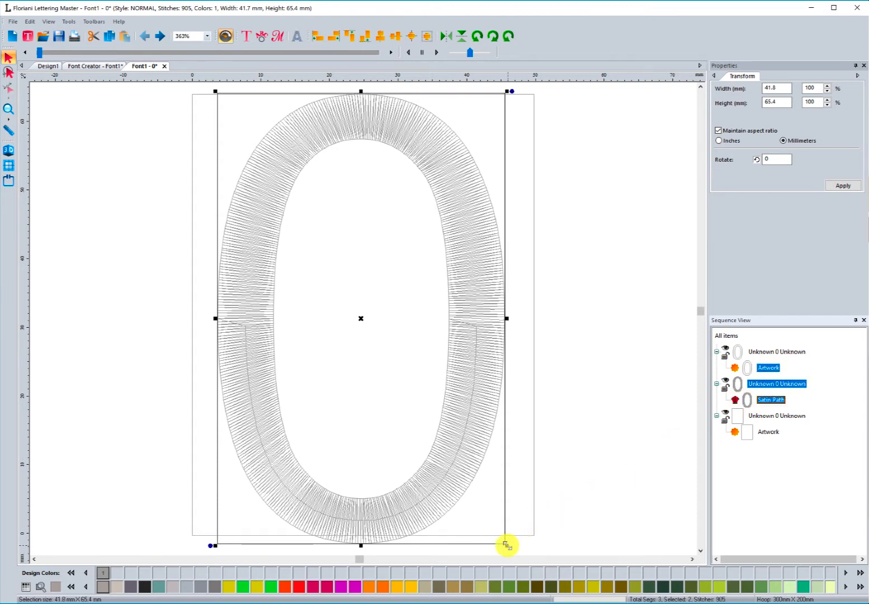
drag(507, 546, 503, 537)
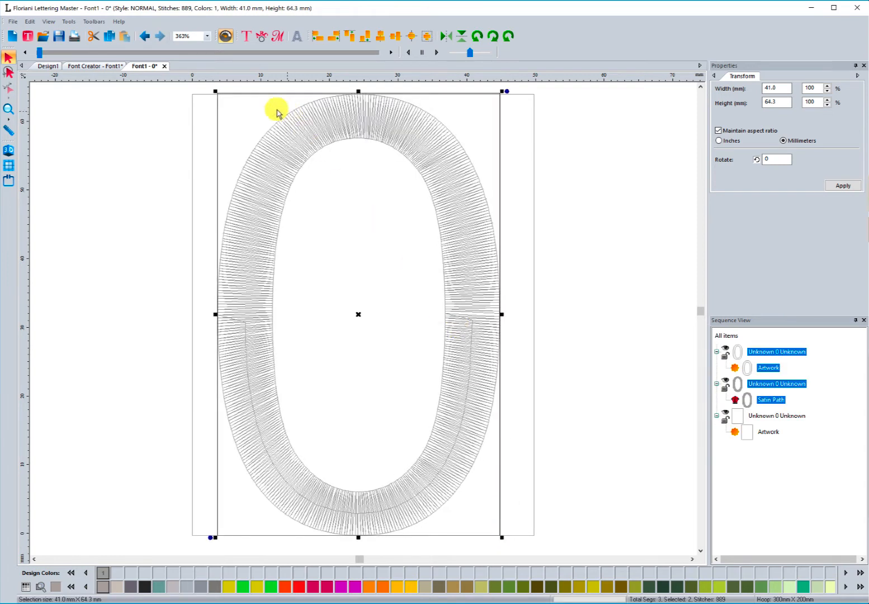
drag(216, 91, 216, 93)
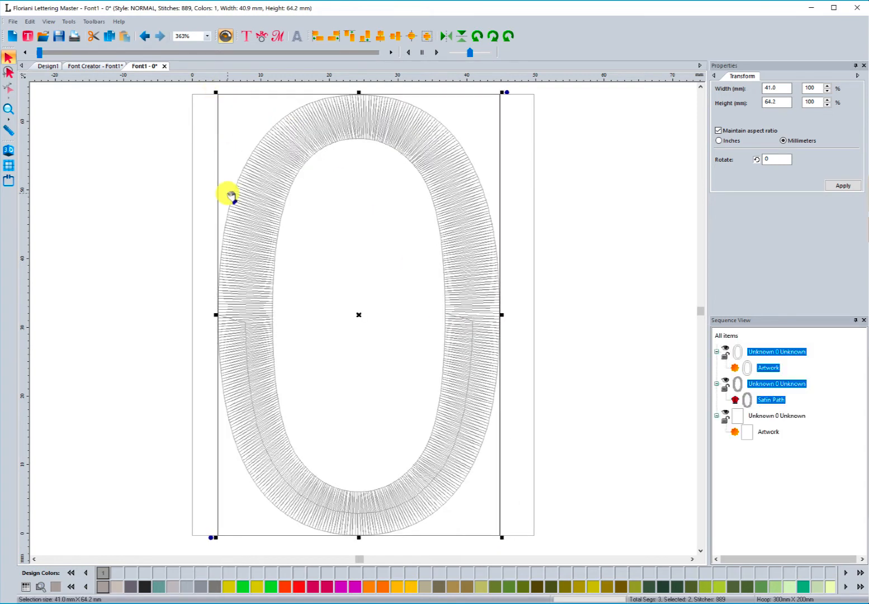
click(171, 216)
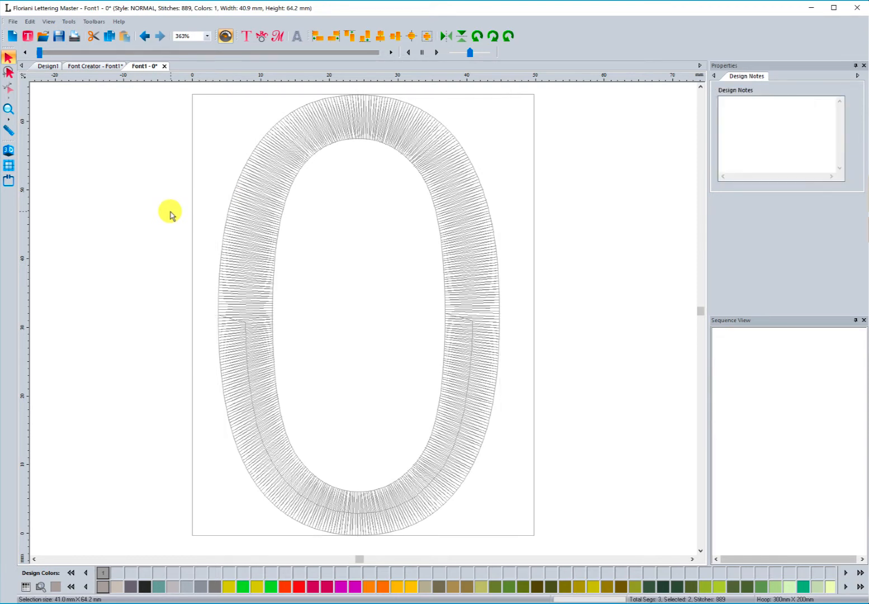
On the satin path, move the green entry/exit point about 5 mm down the left outer edge and the red one about 1 mm up the right edge.
click(302, 171)
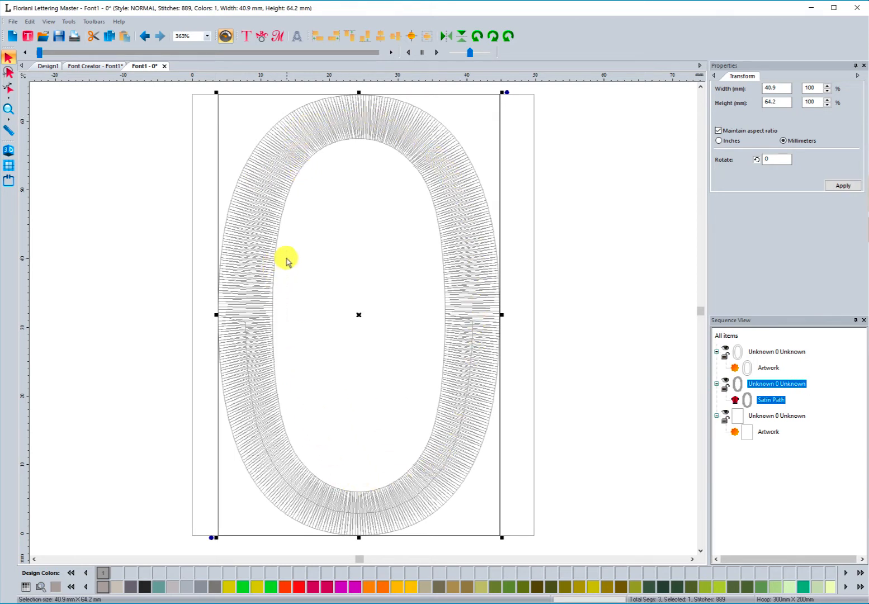
click(8, 89)
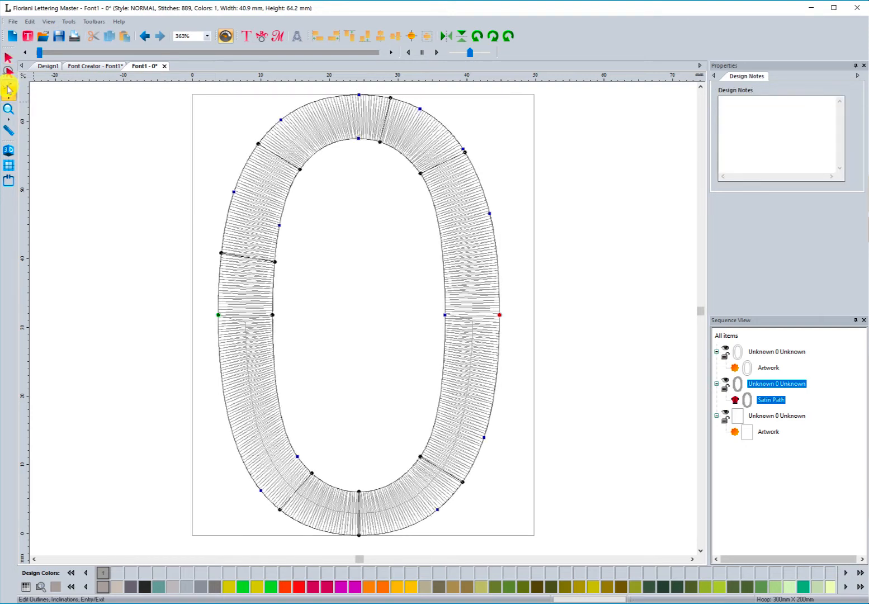
drag(499, 315, 496, 321)
drag(219, 315, 221, 350)
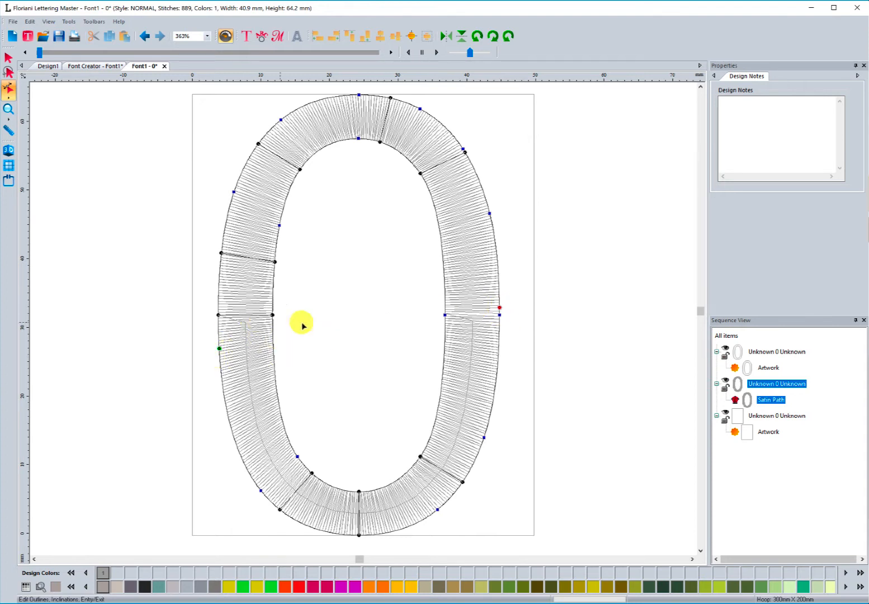
mouse_move(219, 350)
mouse_down()
mouse_move(221, 307)
mouse_move(220, 352)
mouse_up()
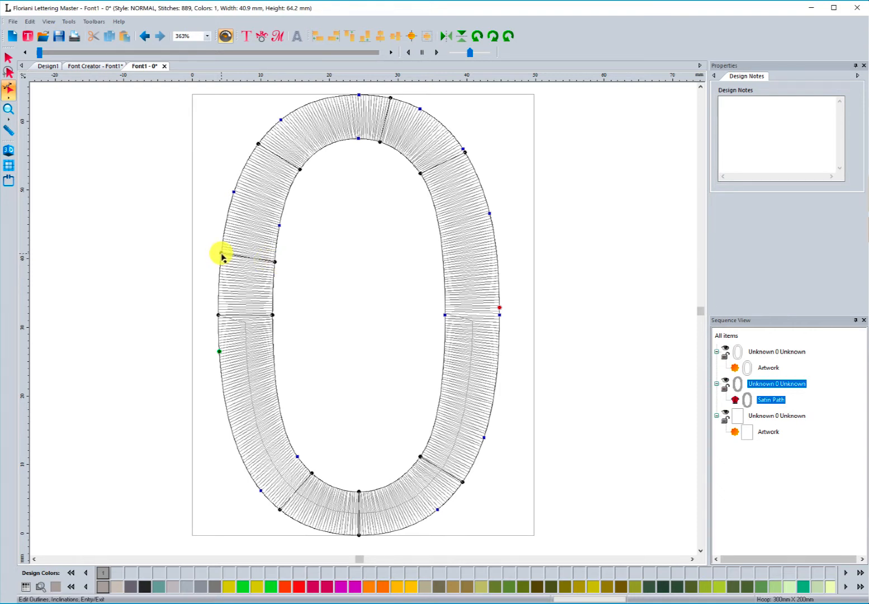
Shift the inclination on the 0's upper left side slightly down and straighten the top inclination to vertical at the centre.
drag(222, 254, 221, 257)
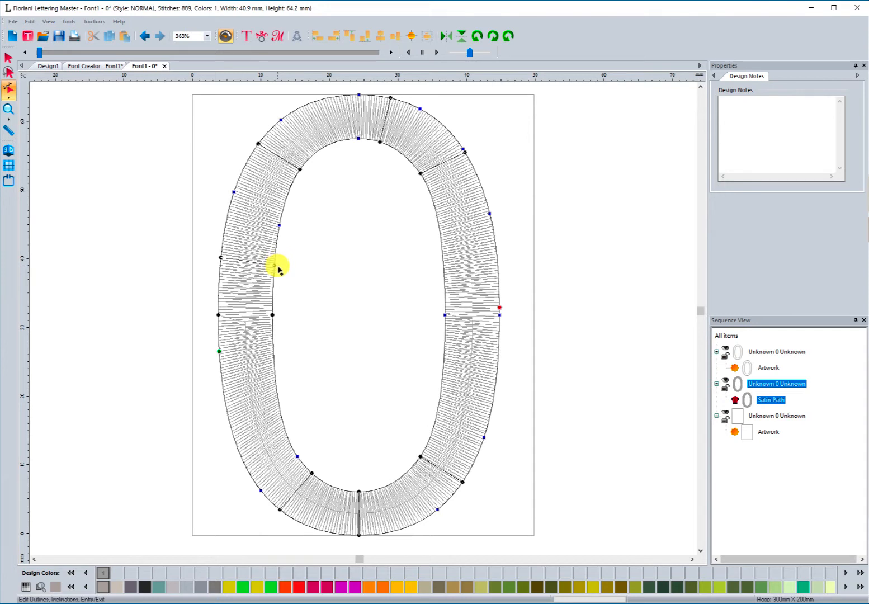
drag(379, 142, 360, 139)
drag(391, 98, 360, 95)
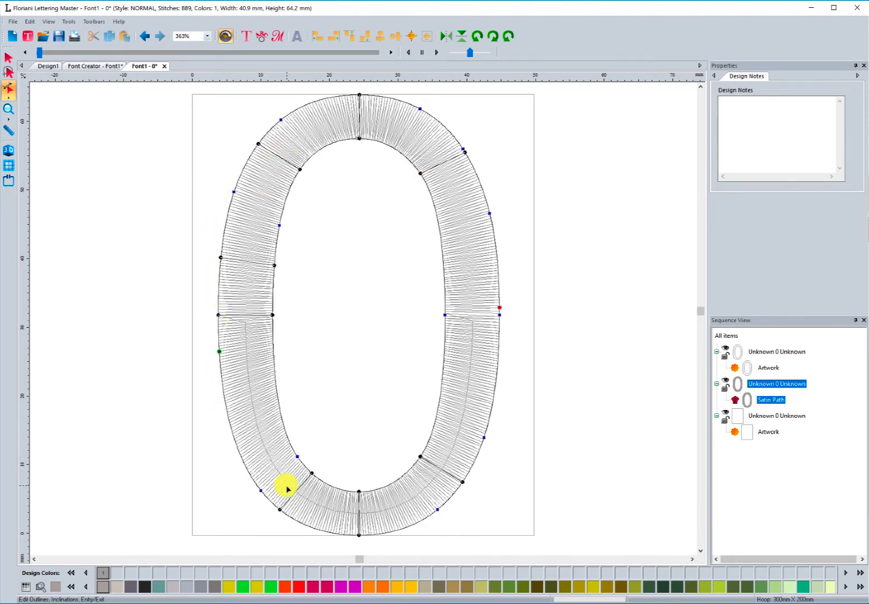
Lengthen the upper curve handle of the lower-left outer outline point slightly and open the point's options.
click(260, 493)
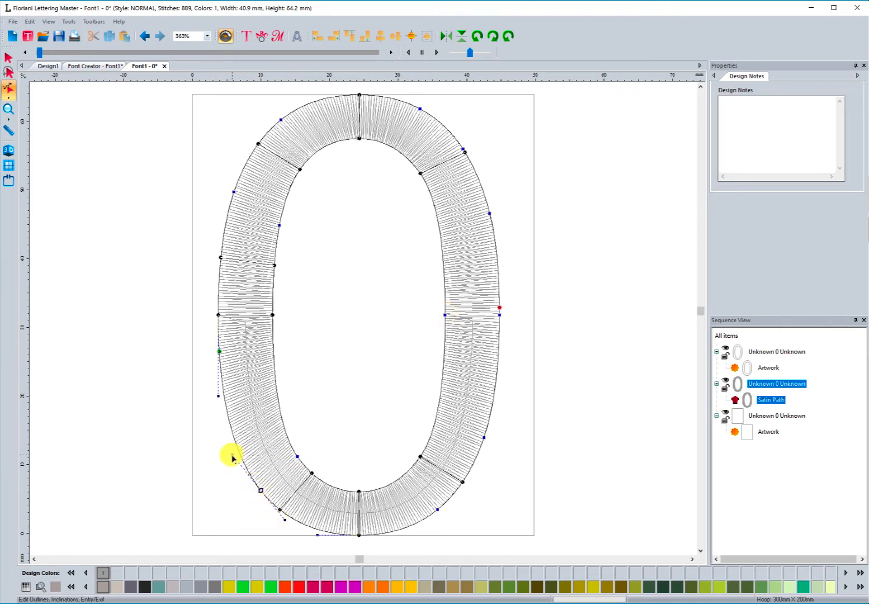
mouse_move(233, 458)
mouse_down()
mouse_move(220, 474)
mouse_move(223, 509)
mouse_move(223, 482)
mouse_move(244, 463)
mouse_move(276, 467)
mouse_move(278, 475)
mouse_move(248, 451)
mouse_move(231, 453)
mouse_up()
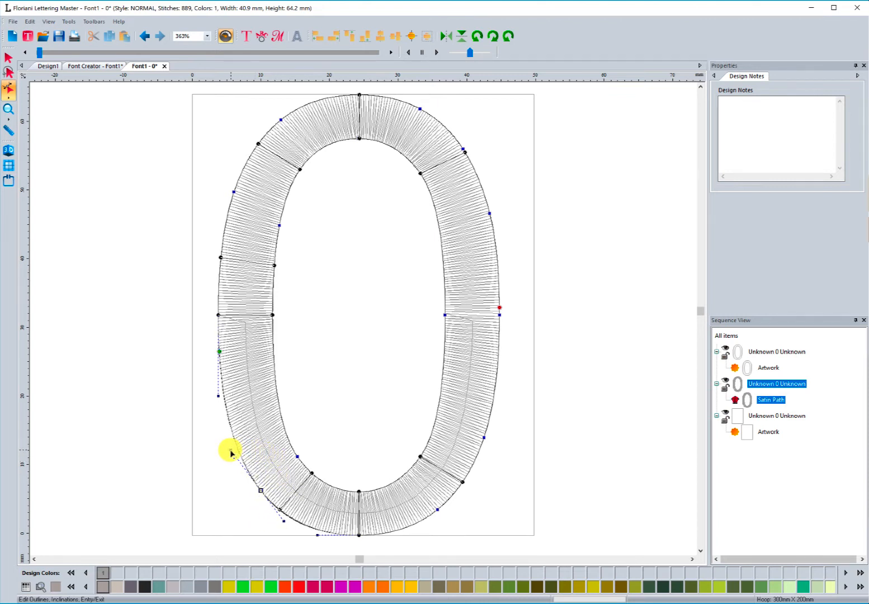
drag(231, 453, 231, 452)
right_click(260, 492)
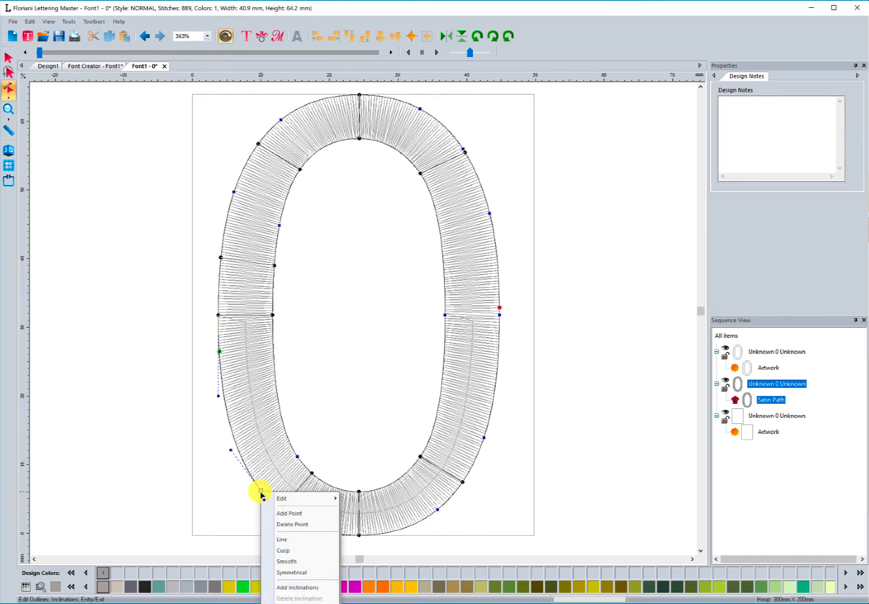
Select the upper-left outer outline point, limit editing to Outlines only, and restore editing of All elements.
click(235, 194)
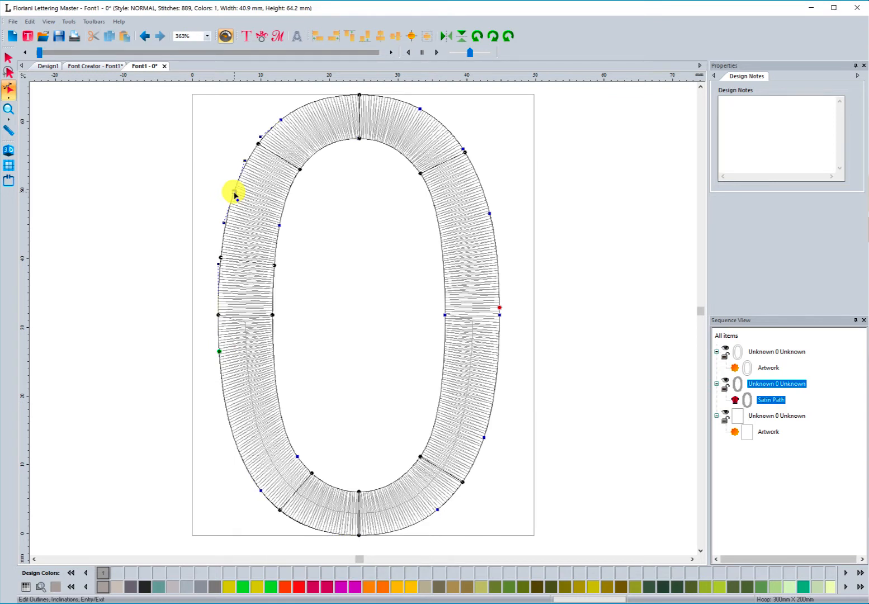
right_click(235, 194)
mouse_move(270, 201)
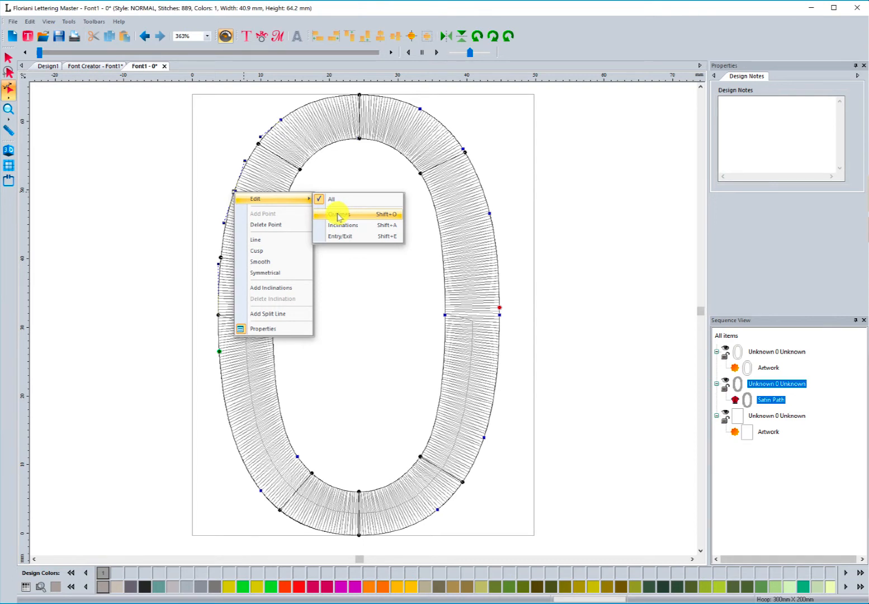
click(339, 216)
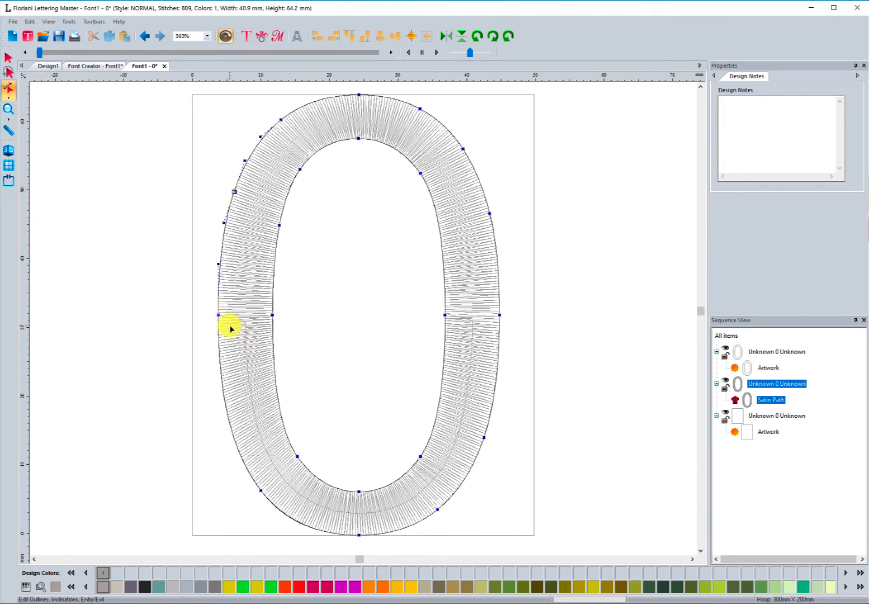
right_click(235, 195)
click(322, 205)
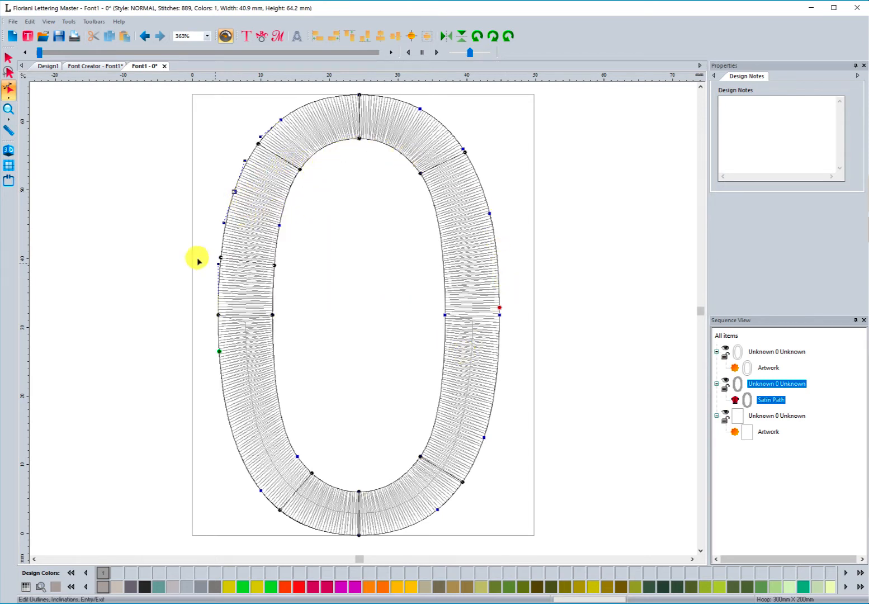
Convert the upper-left outer outline point to a Line point and undo the conversion.
right_click(235, 194)
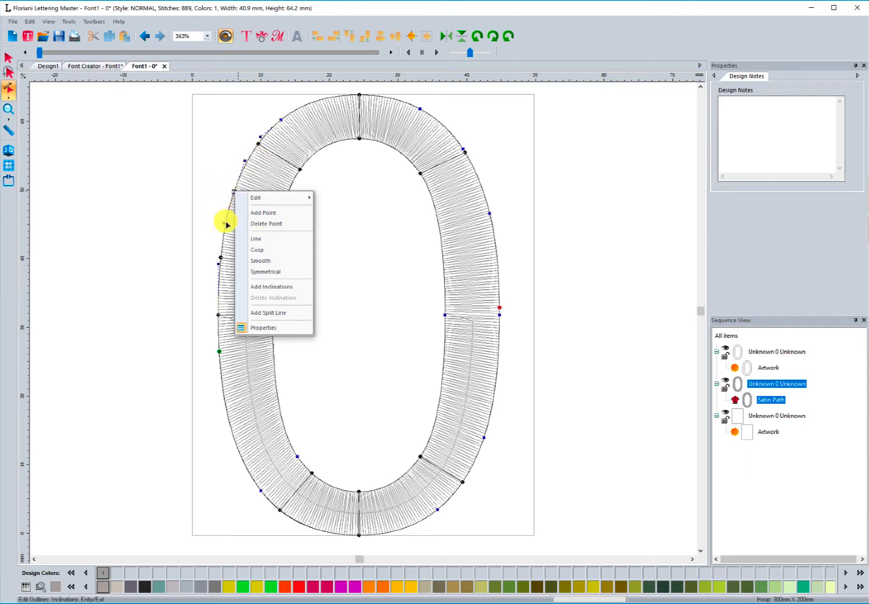
click(253, 239)
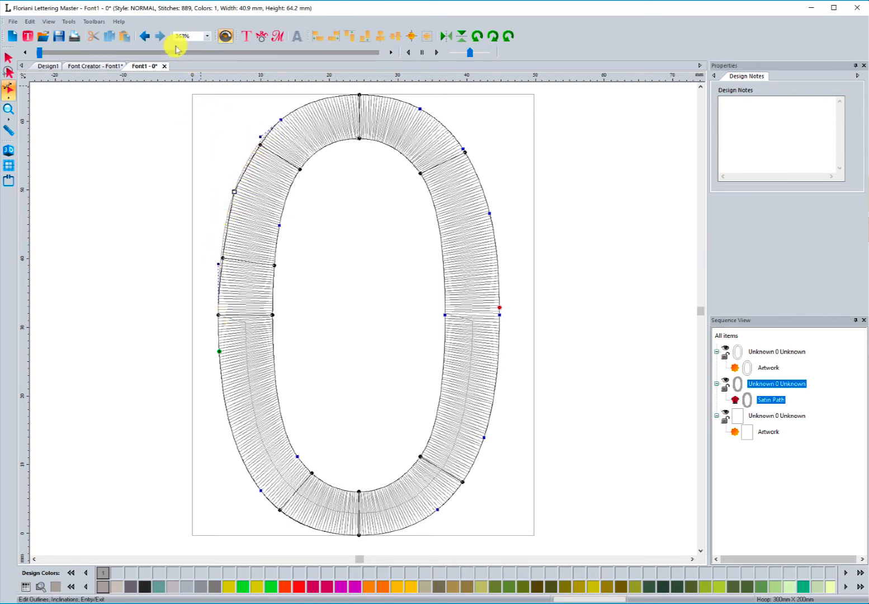
click(144, 37)
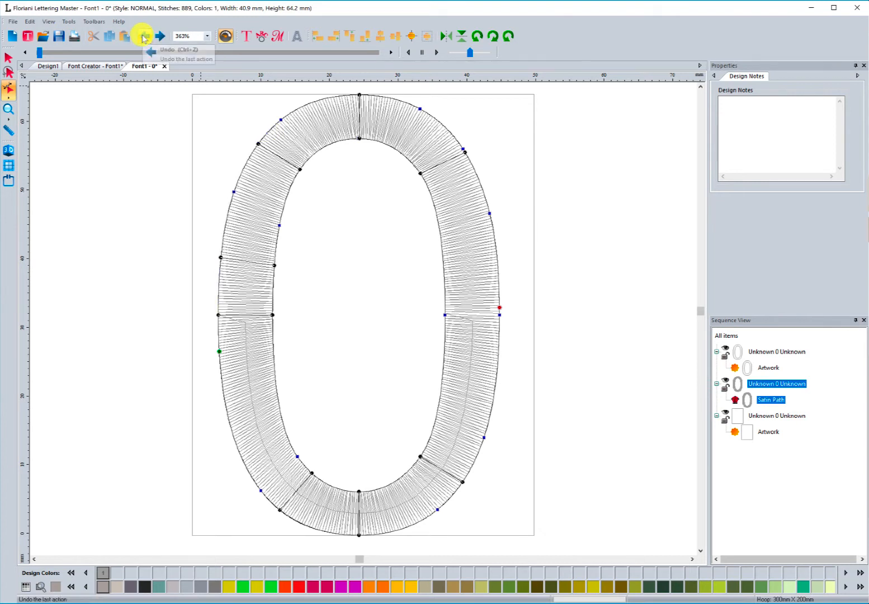
Make the upper-left outer outline point a Cusp, bulge the curve with each handle separately, and bring both handles back along the outline.
click(232, 193)
right_click(234, 195)
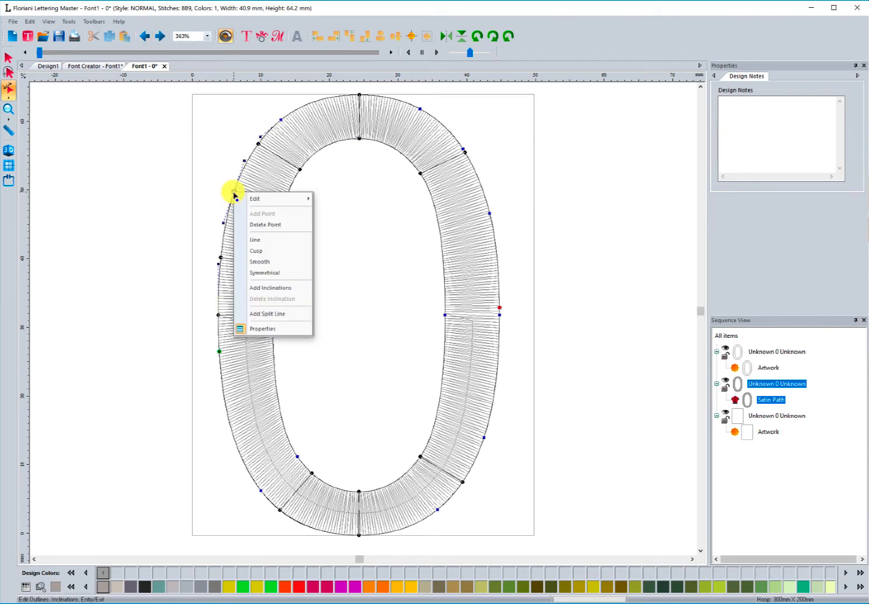
click(257, 252)
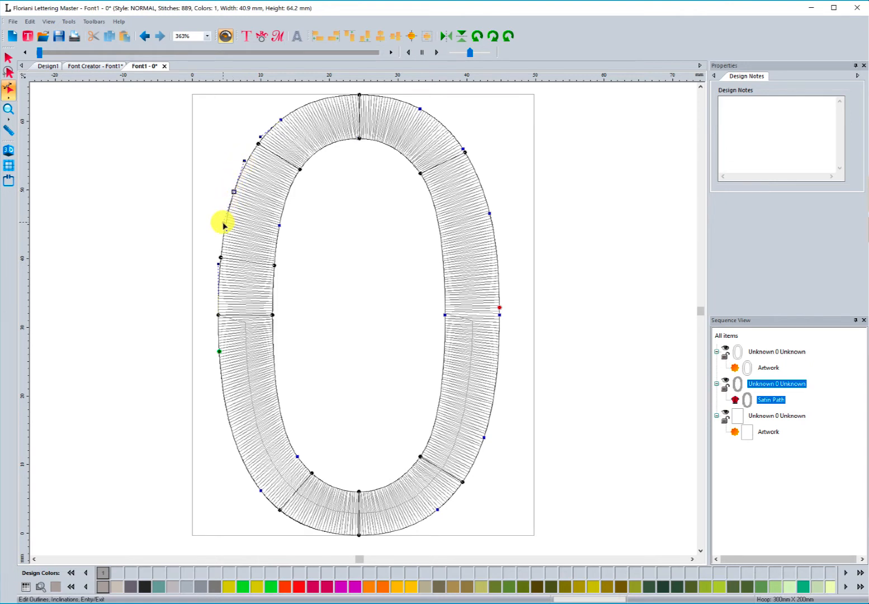
drag(224, 225, 208, 194)
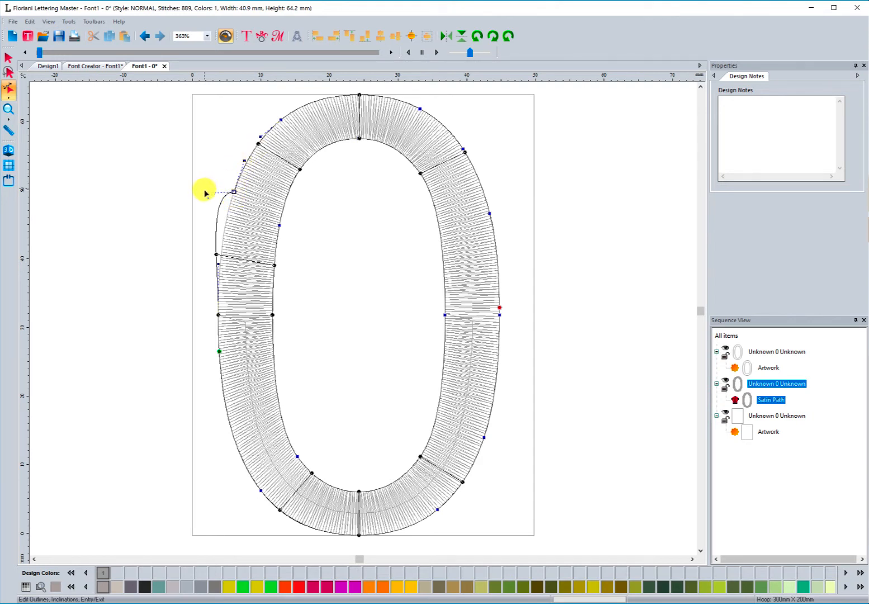
drag(205, 193, 226, 221)
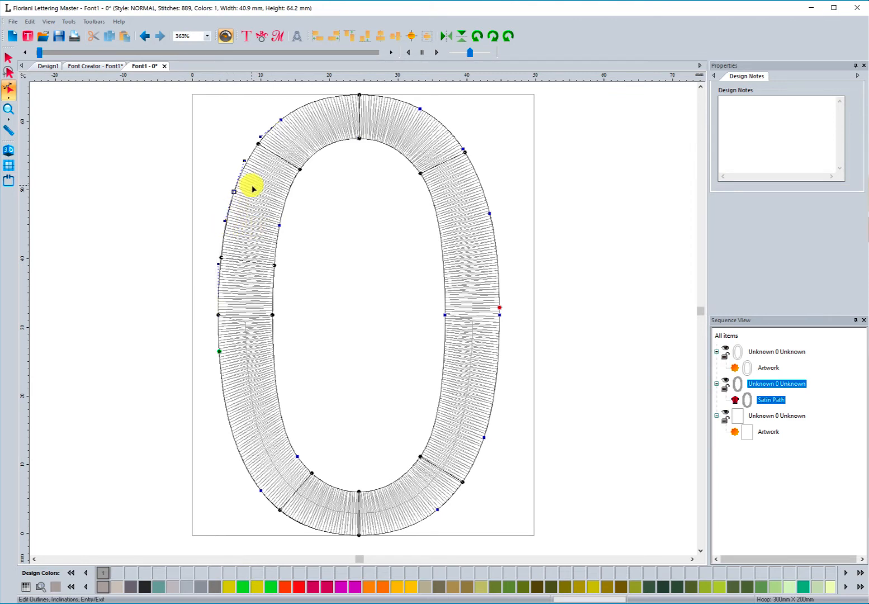
drag(244, 162, 221, 166)
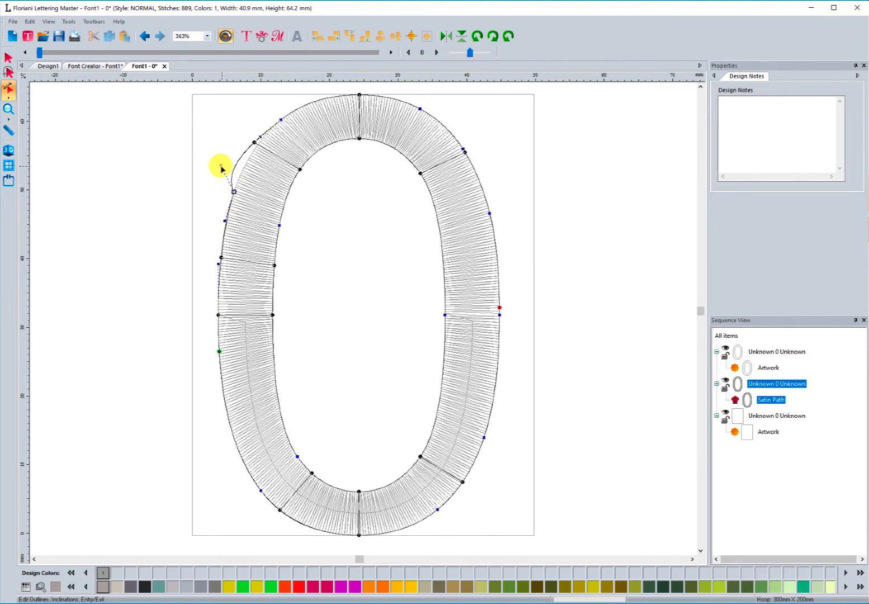
drag(221, 166, 241, 163)
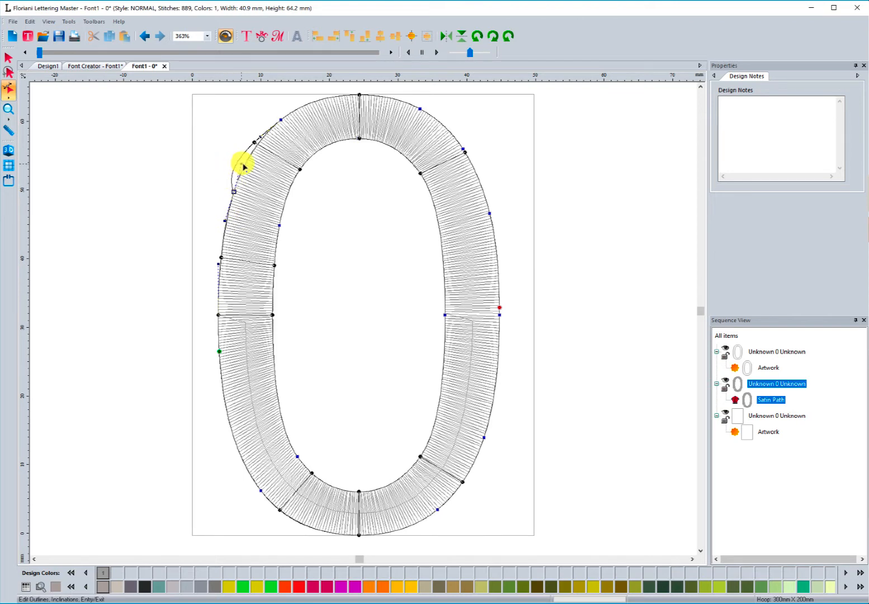
Change the upper-left outer outline point to Smooth and lengthen its lower curve handle along the outline.
right_click(234, 195)
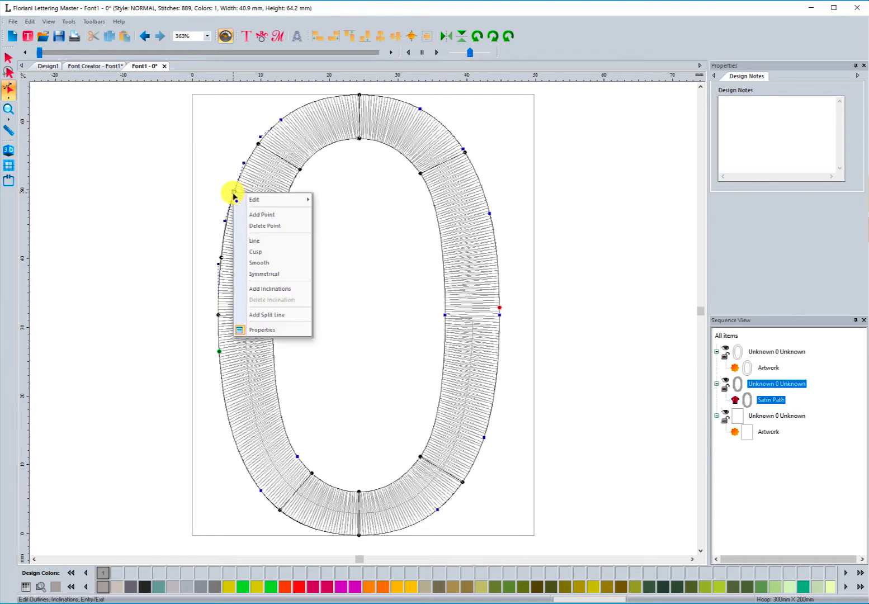
click(256, 263)
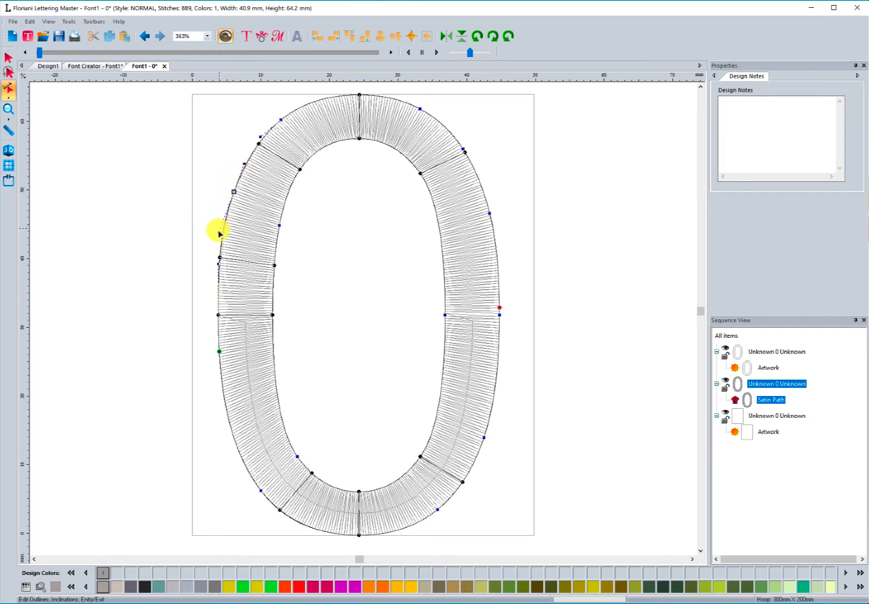
mouse_move(218, 235)
mouse_down()
mouse_move(207, 244)
mouse_move(220, 207)
mouse_move(218, 244)
mouse_up()
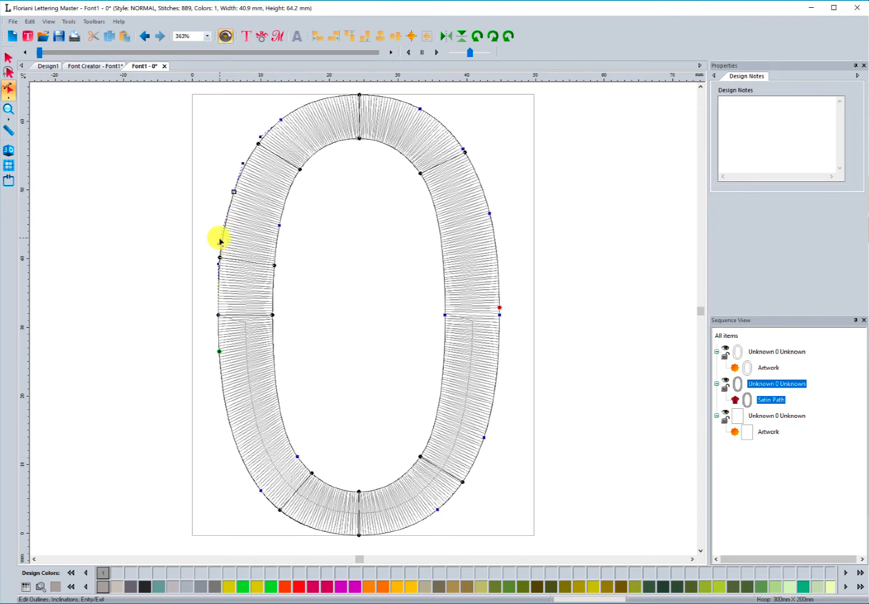
Change the upper-left outer outline point to Symmetrical and adjust its paired curve handles to follow the outline.
right_click(234, 192)
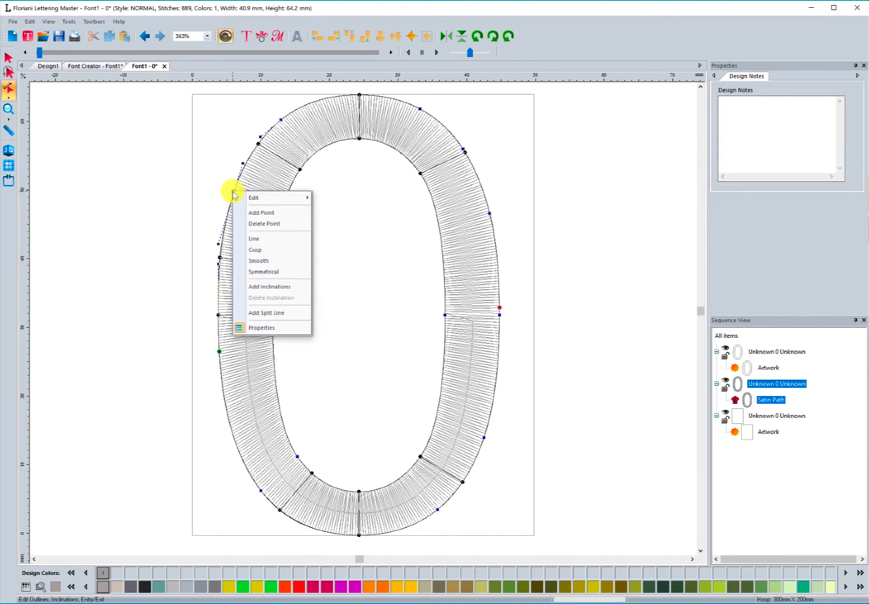
click(258, 272)
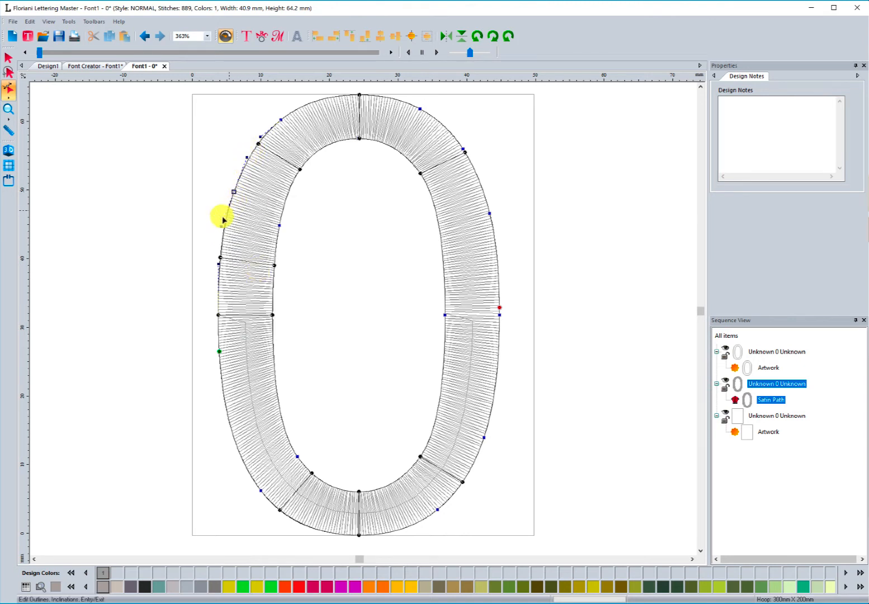
drag(222, 226, 233, 201)
Add an outline point on the lower left part of the 0's inner edge, at about the 20 mm height.
right_click(277, 396)
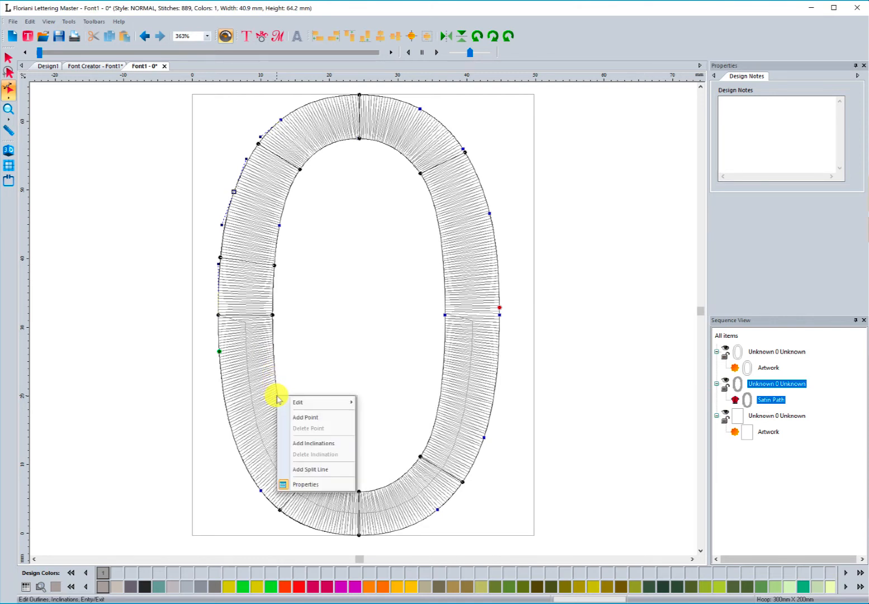
click(298, 418)
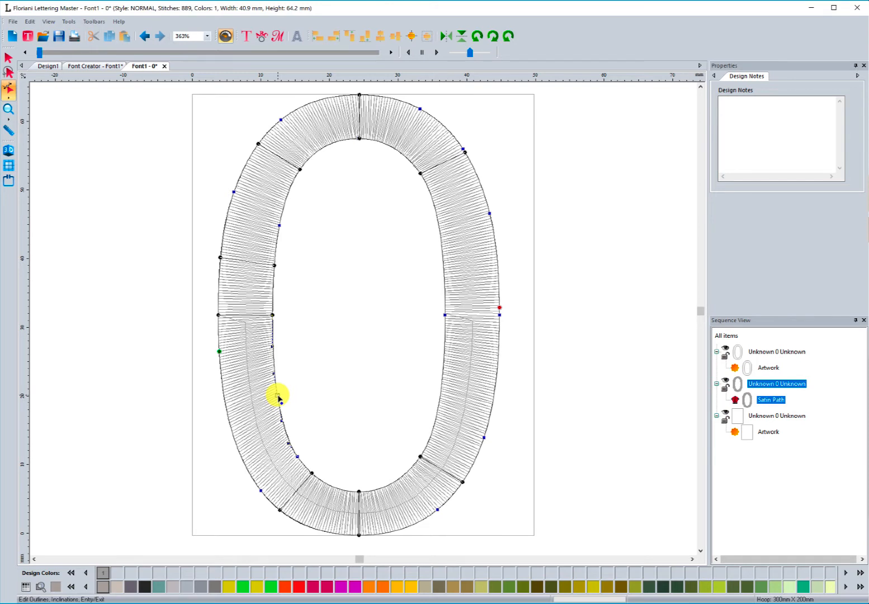
Delete the outline point at about the 20 mm height on the 0's lower left inner edge and select the inner point below it.
right_click(278, 397)
click(298, 424)
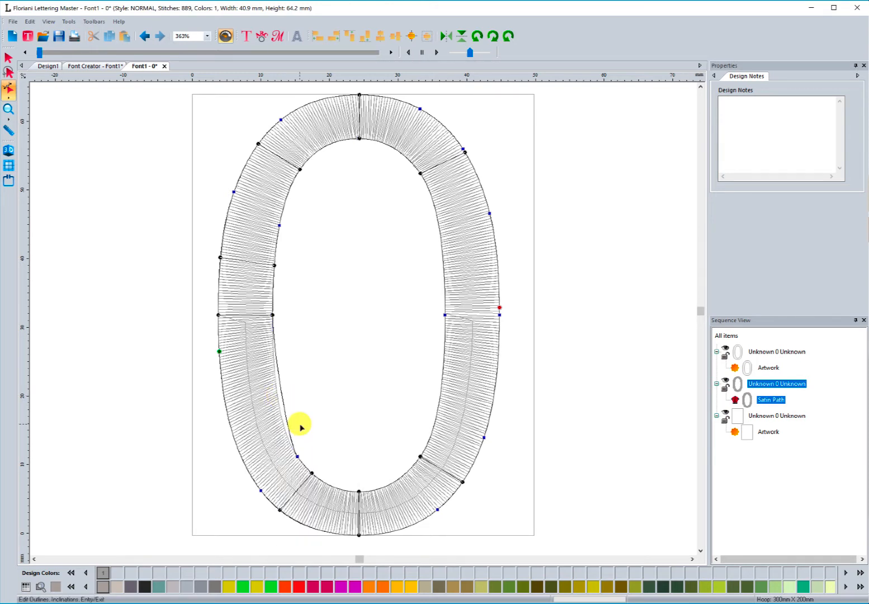
click(297, 455)
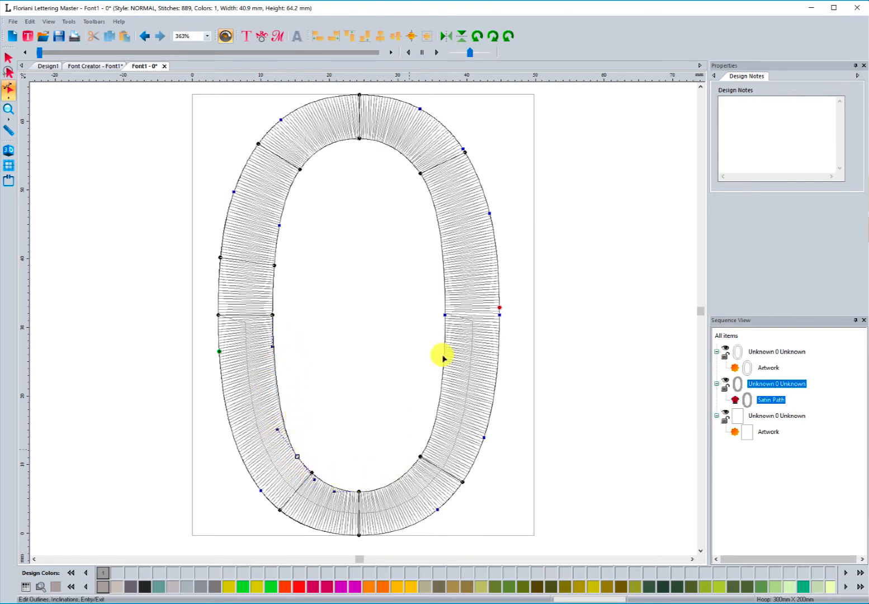
Add a horizontal inclination line across the right side of the 0 at about the 32 mm height.
right_click(284, 208)
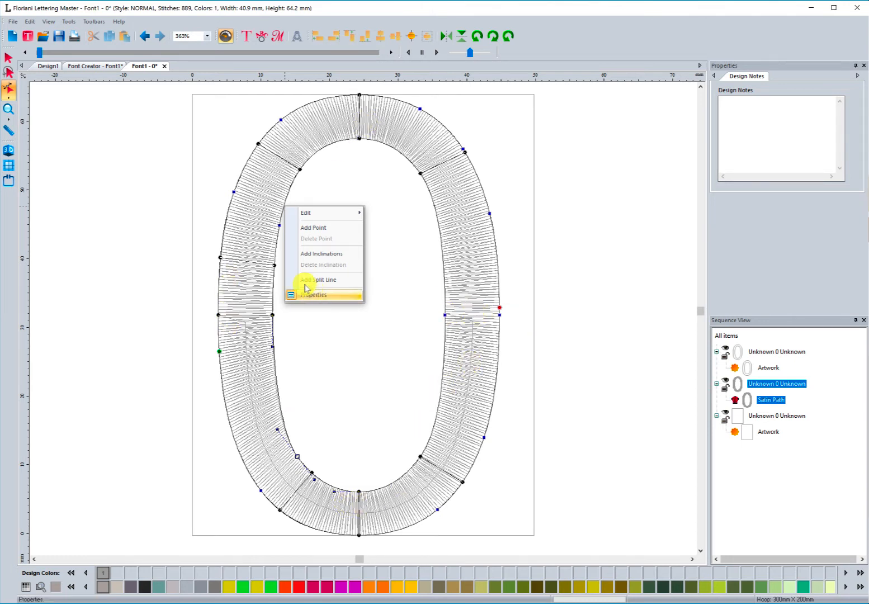
click(310, 254)
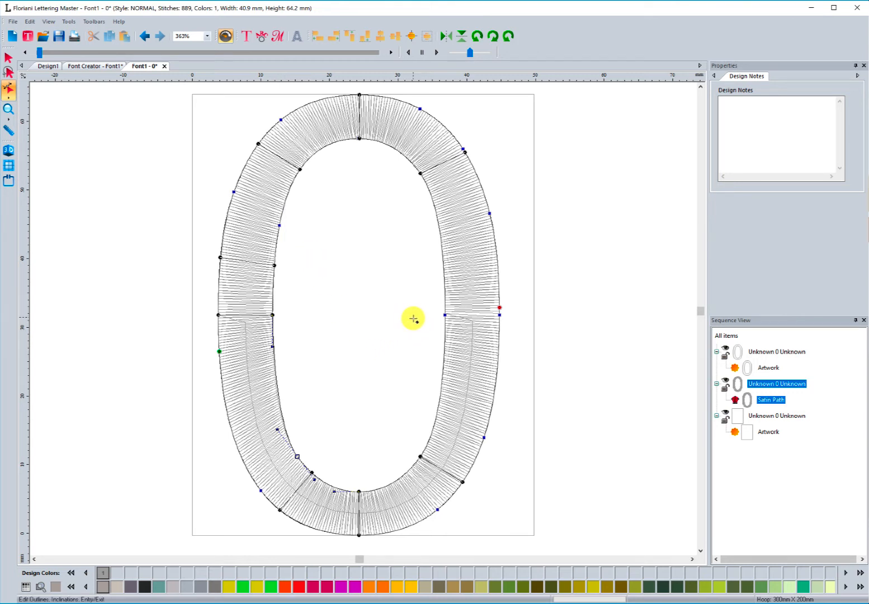
click(444, 316)
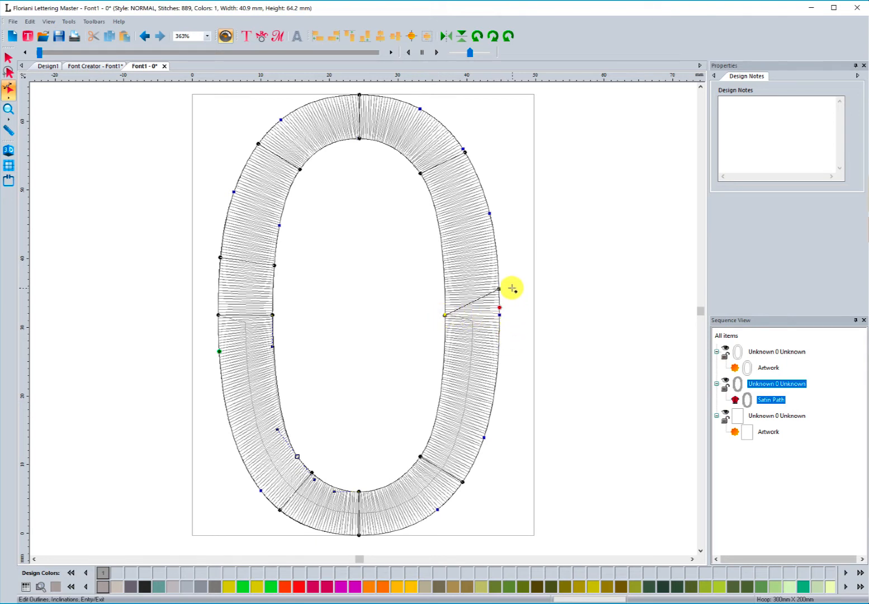
click(500, 309)
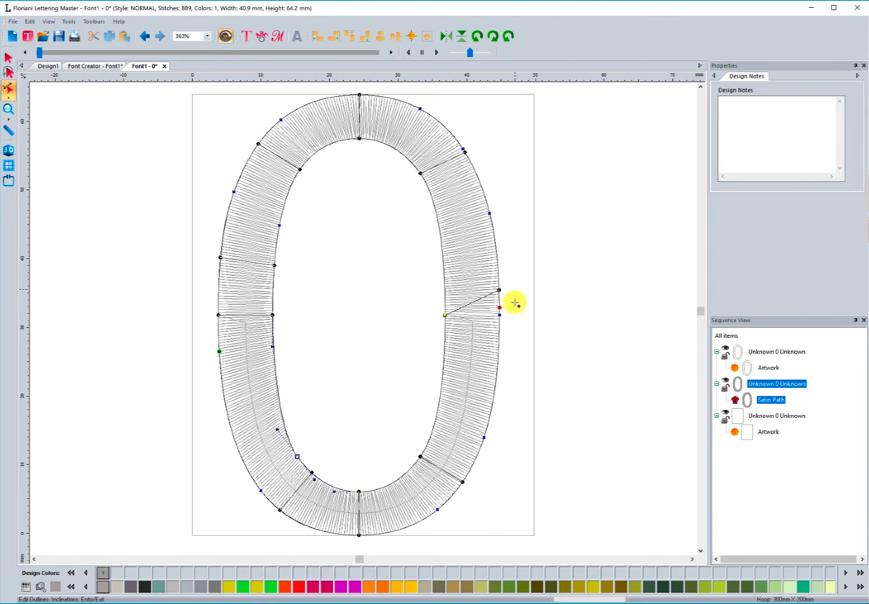
click(519, 316)
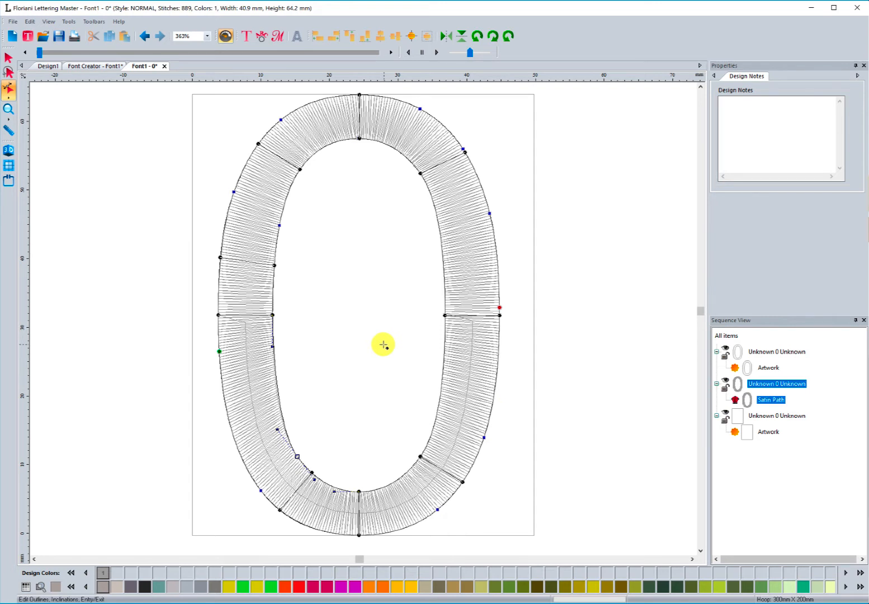
Add inclination lines across the 0's lower left, lower right and upper right sides, at about the 17, 18 and 44 mm heights.
click(280, 410)
click(231, 429)
click(440, 401)
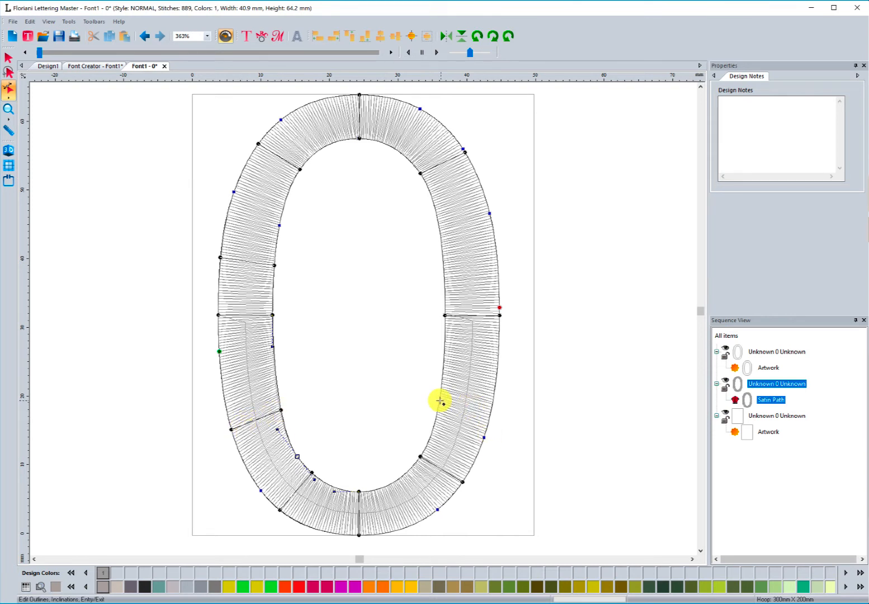
click(491, 414)
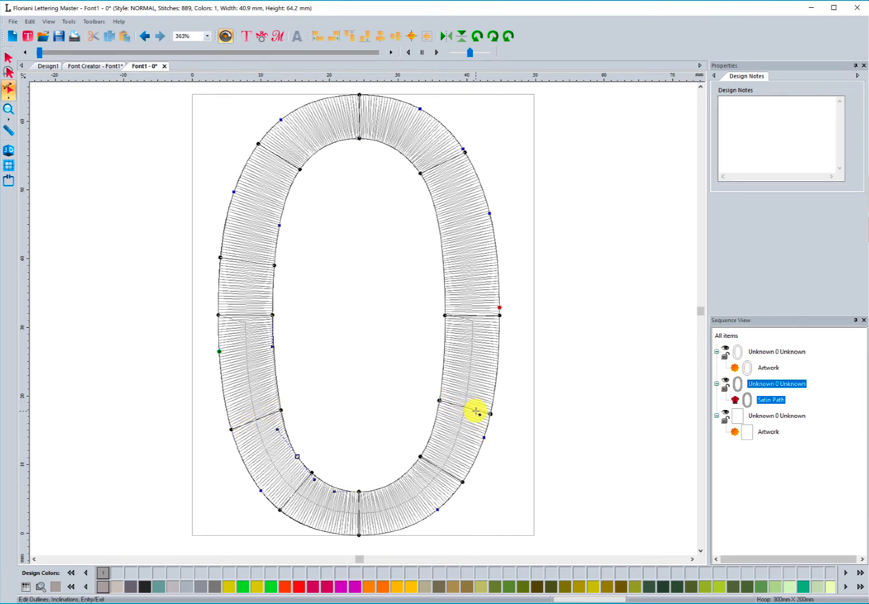
click(442, 235)
click(479, 224)
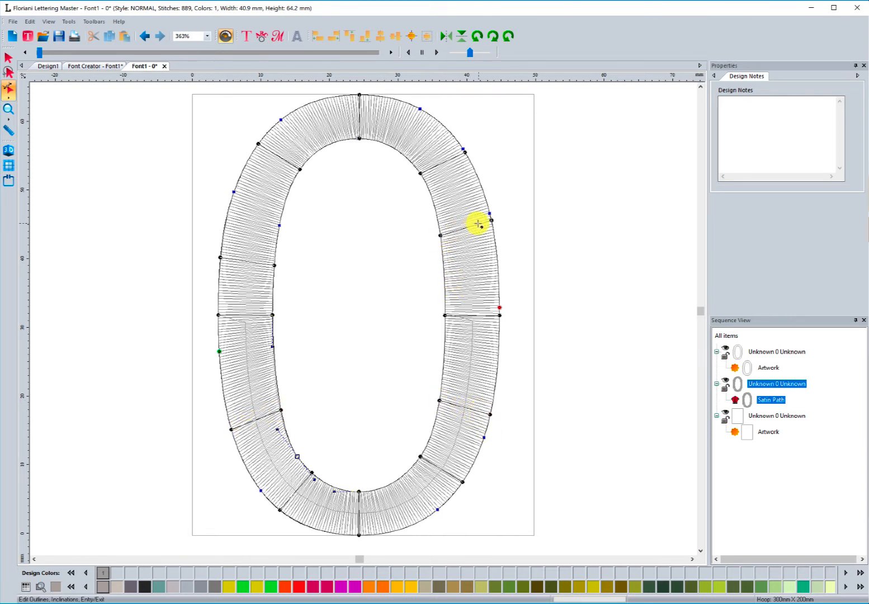
click(381, 288)
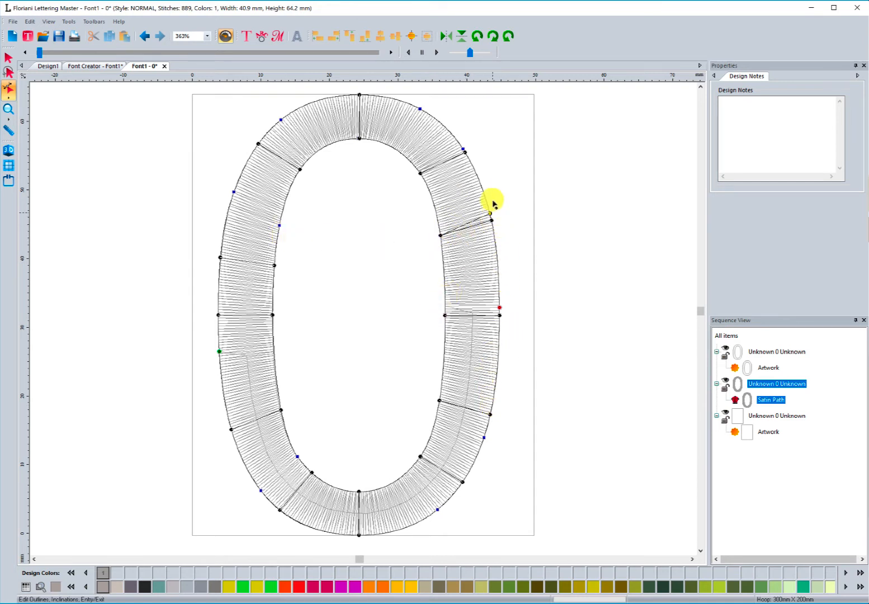
Slant the three middle inclinations on the 0's right side by raising their outer ends, and preview the stitches in 3D.
drag(493, 203, 490, 192)
drag(501, 315, 507, 282)
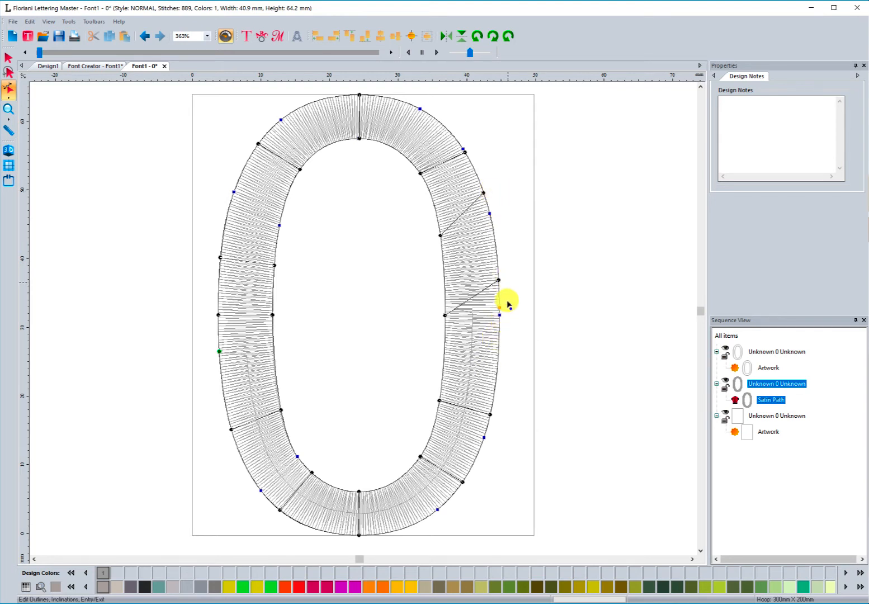
drag(491, 414, 507, 383)
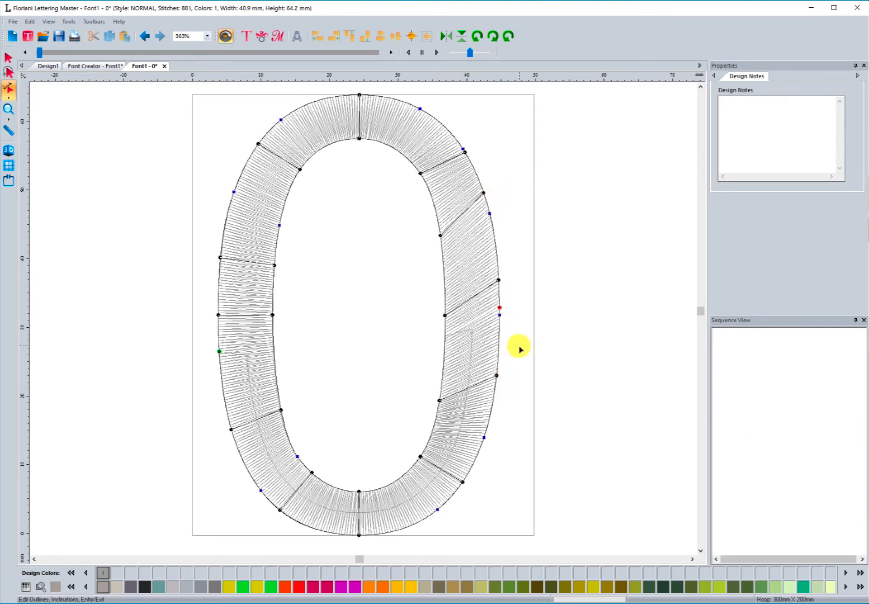
click(10, 151)
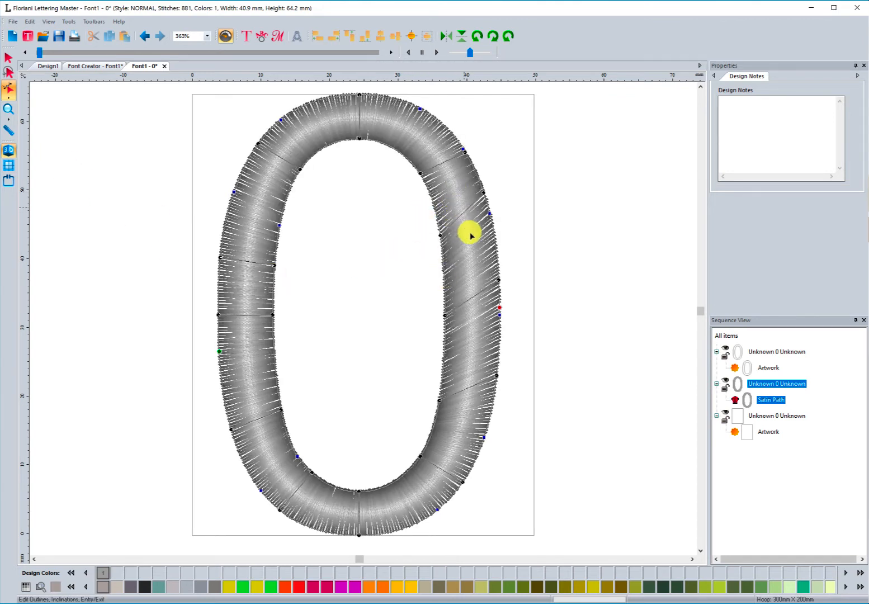
click(9, 149)
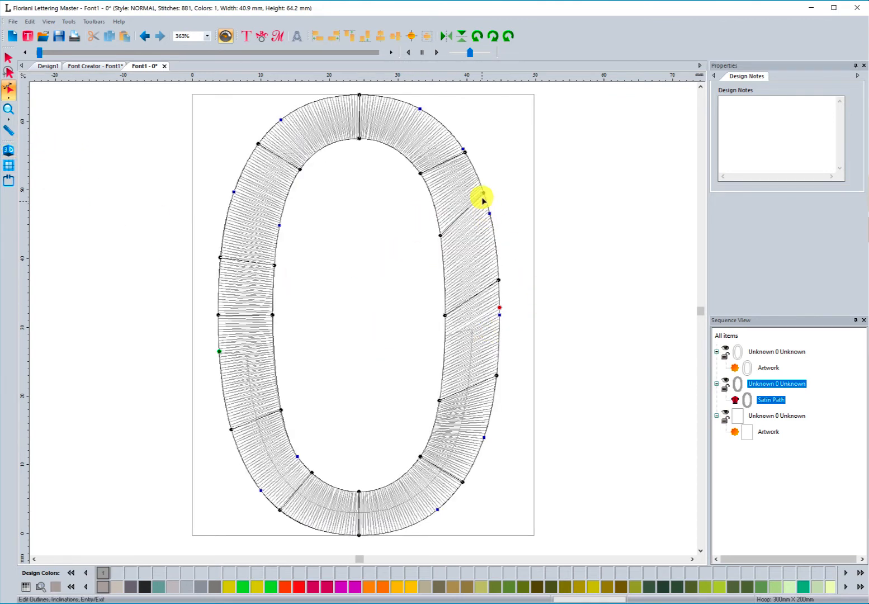
Lower the outer ends of the three slanted right-side inclinations, regenerate the stitches, and nudge the topmost right-side inclination's outer end up to the outline point.
drag(483, 195, 492, 218)
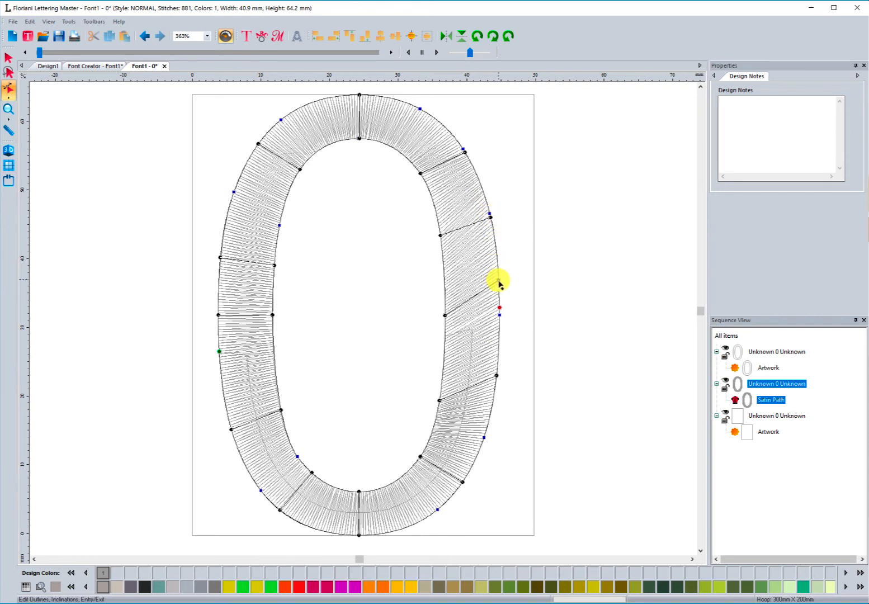
drag(498, 280, 503, 315)
drag(497, 376, 493, 412)
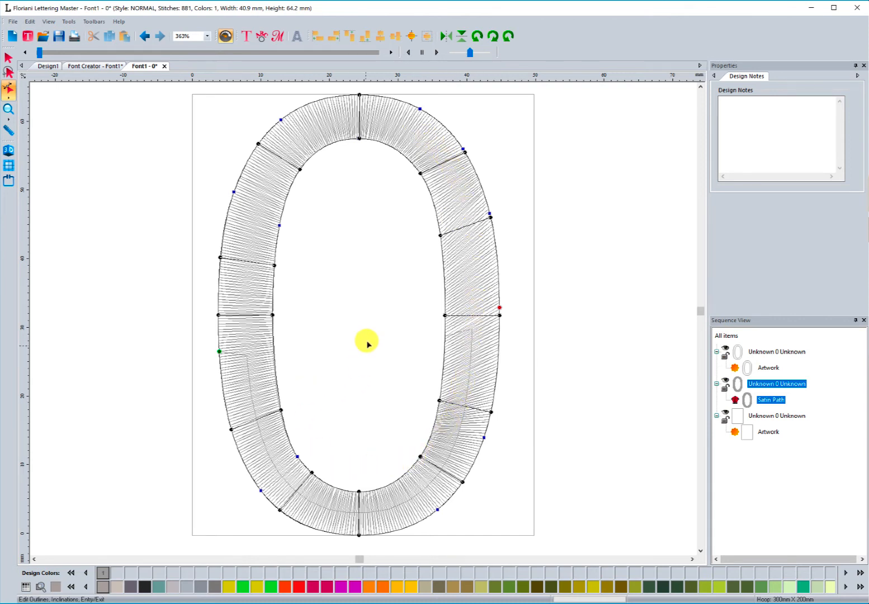
key(g)
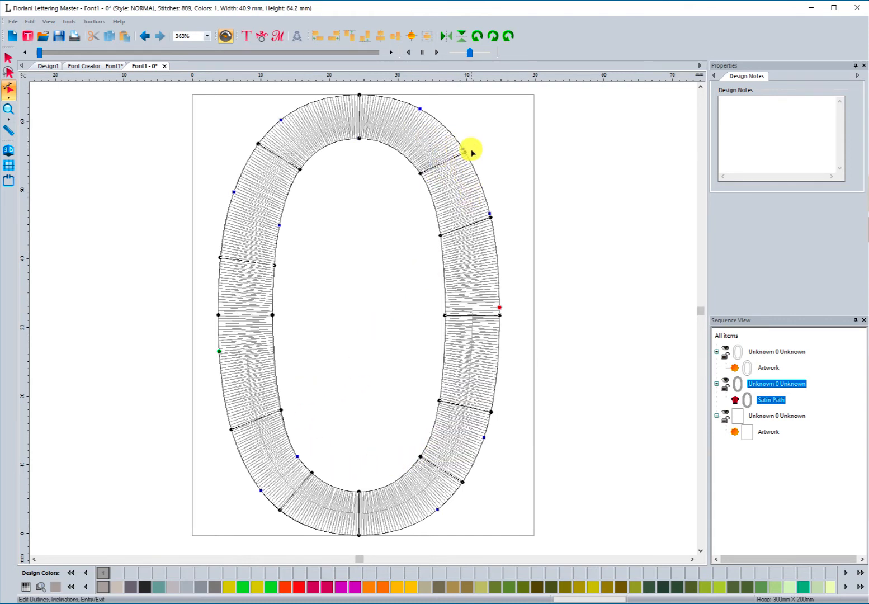
drag(467, 153, 471, 141)
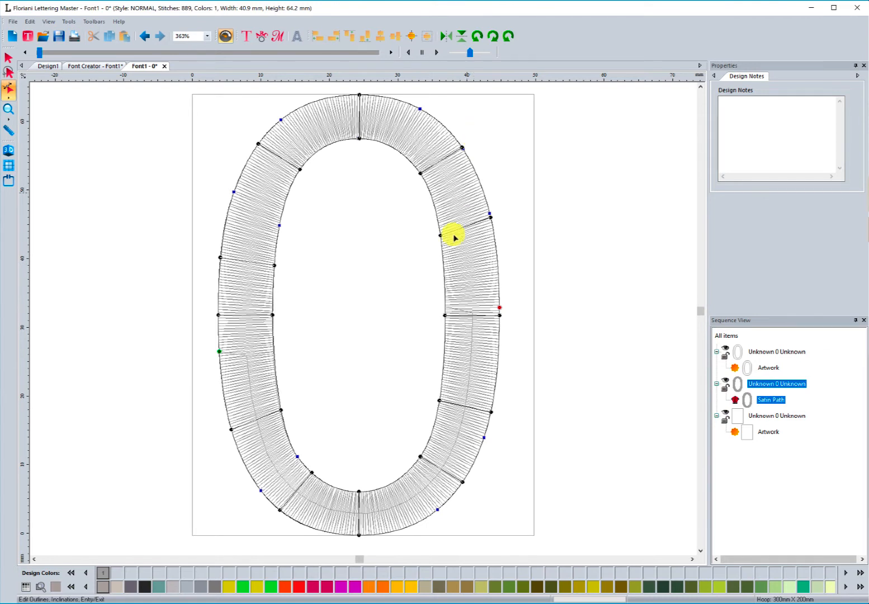
Delete the inclination at about the 44 mm height on the 0's upper right side.
right_click(445, 265)
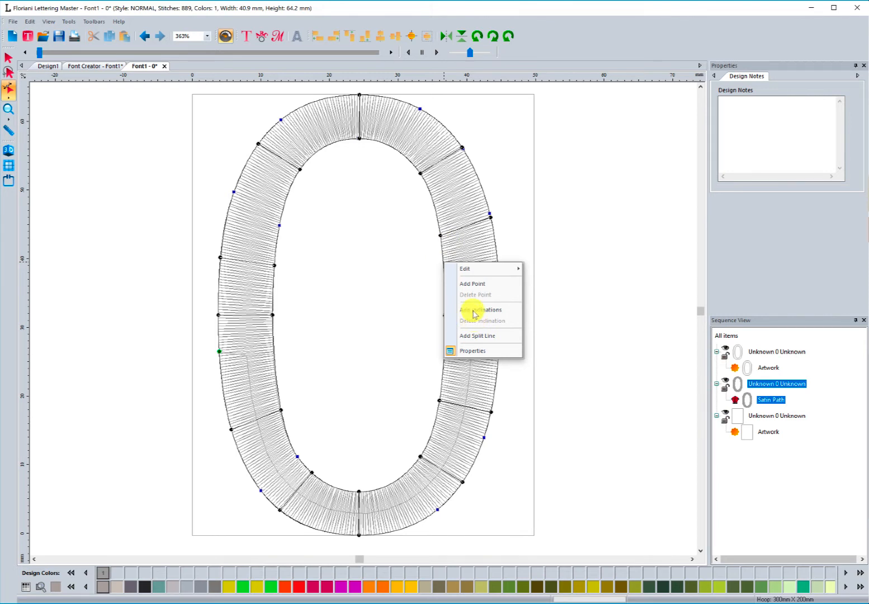
click(441, 238)
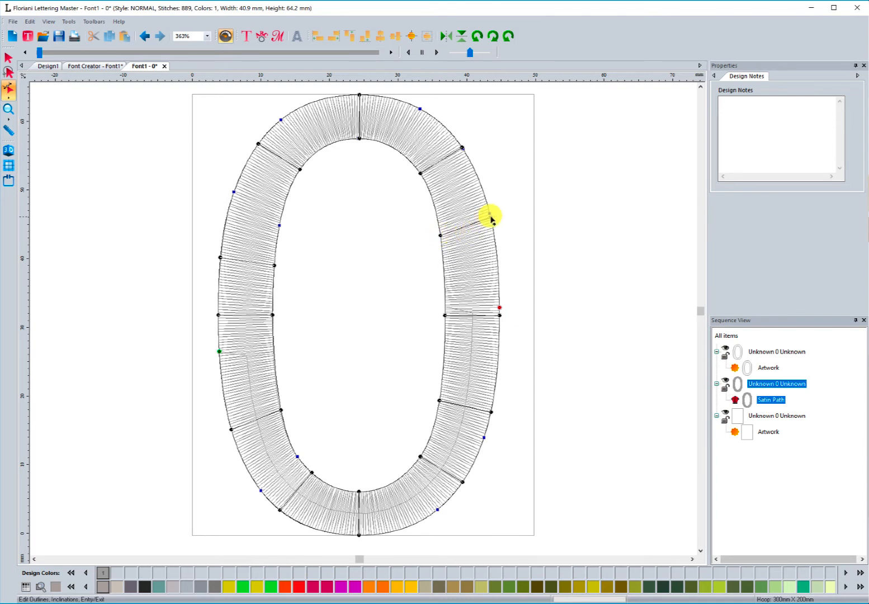
right_click(441, 239)
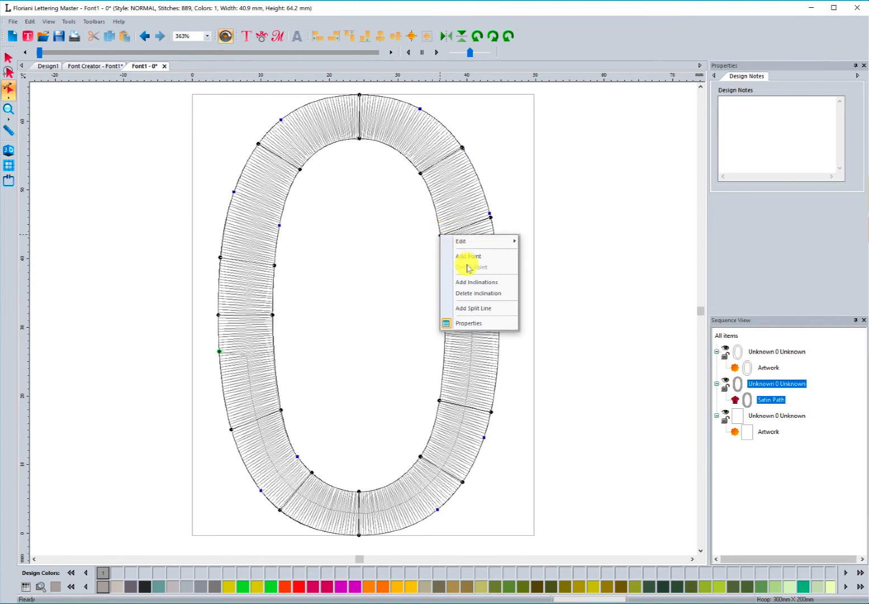
click(470, 294)
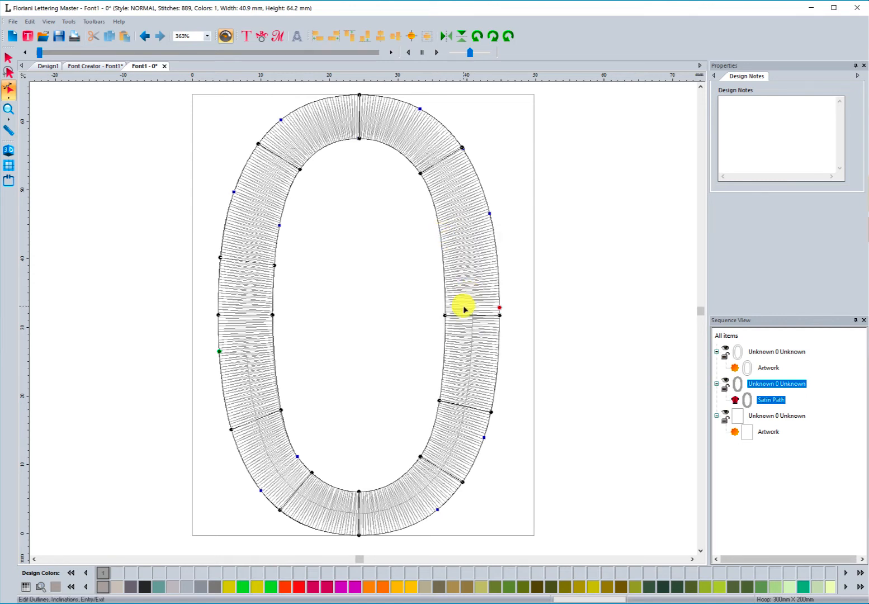
right_click(440, 227)
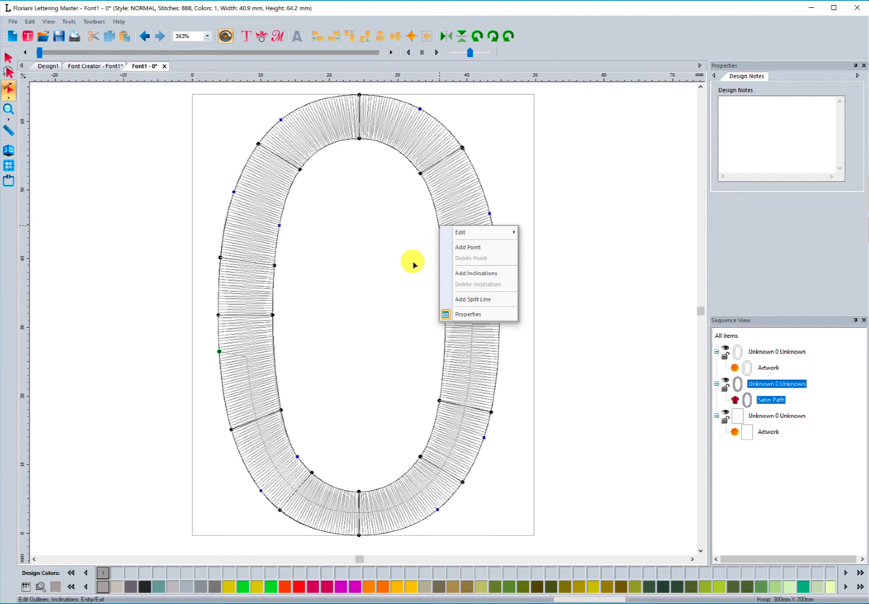
right_click(490, 215)
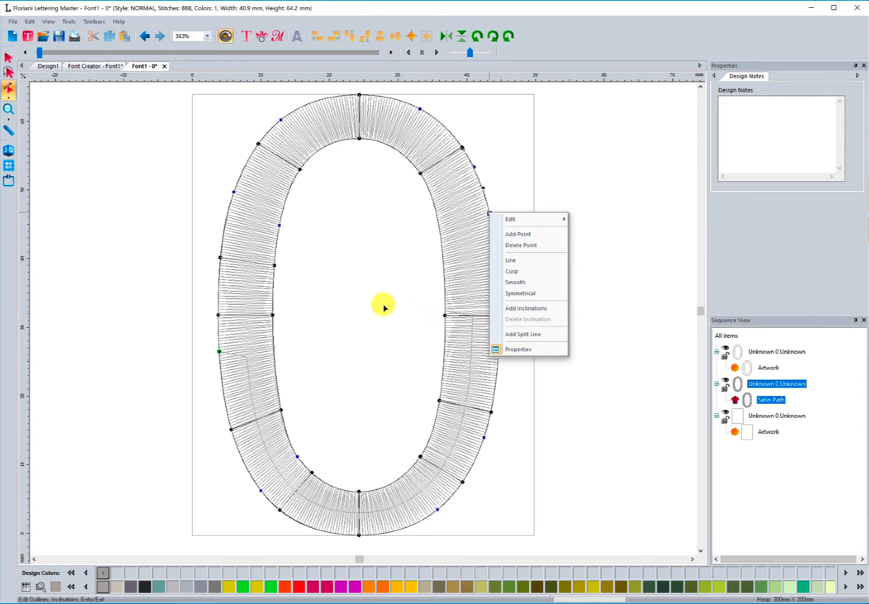
click(372, 268)
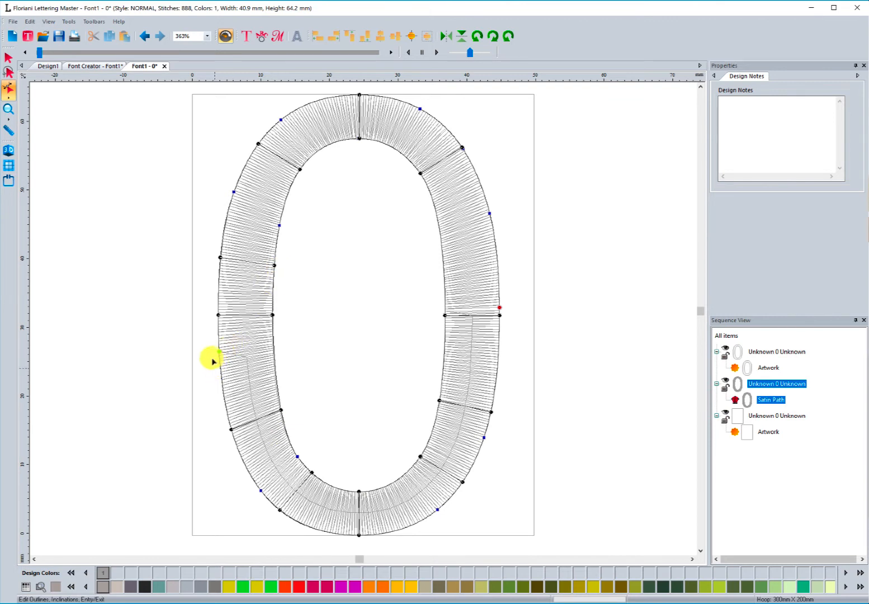
Move the green entry point up the 0's left outer edge to about the 34 mm height and leave outline editing.
drag(219, 352, 218, 300)
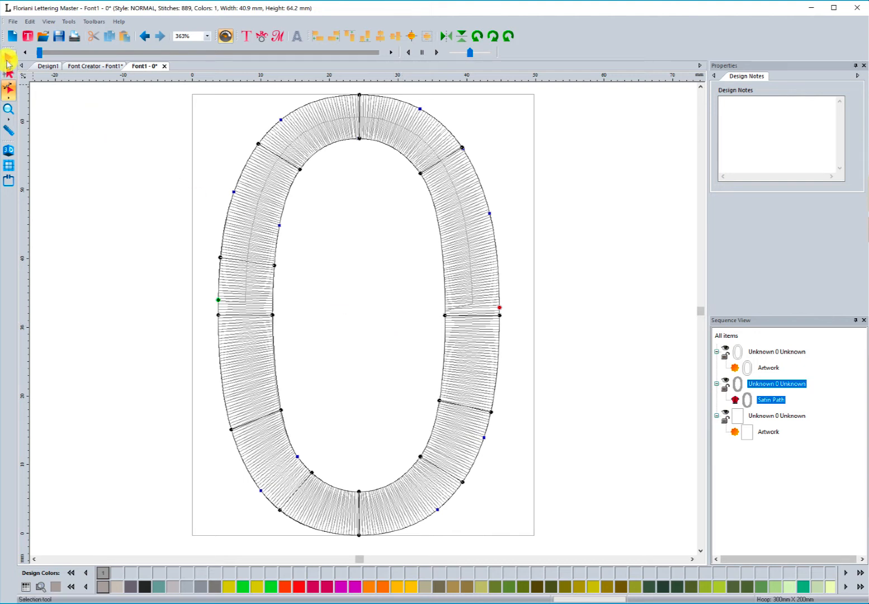
click(8, 58)
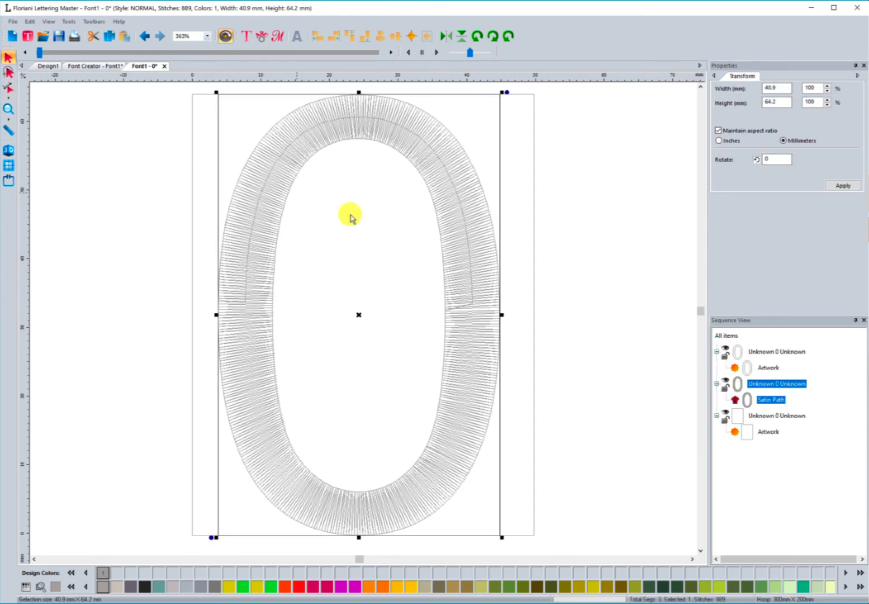
right_click(488, 219)
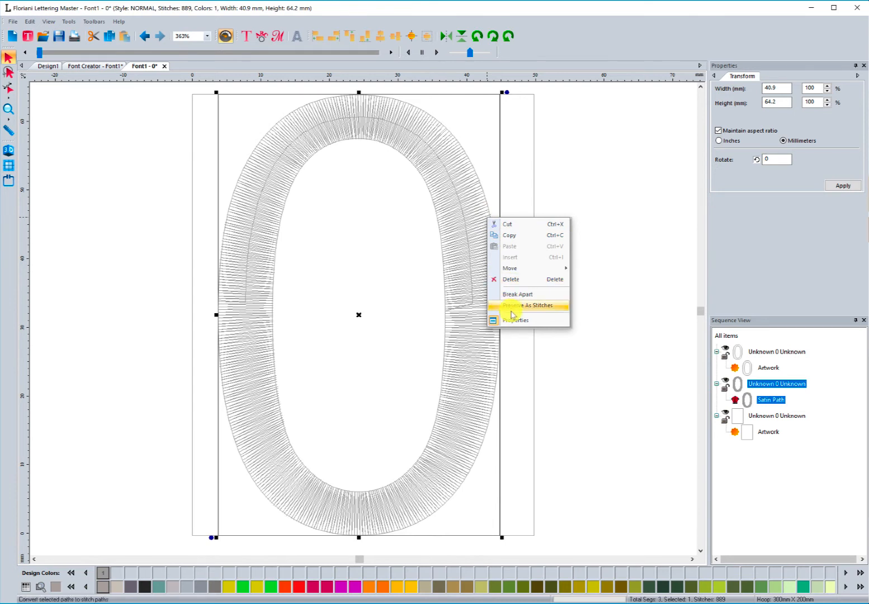
click(384, 258)
click(494, 223)
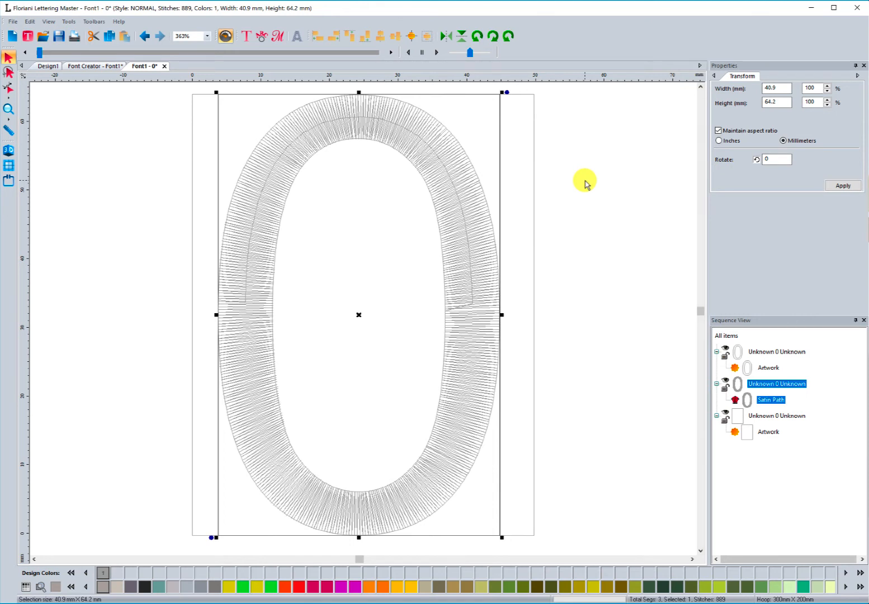
Deselect the 0 and close its design, saving the changes to the font.
click(170, 242)
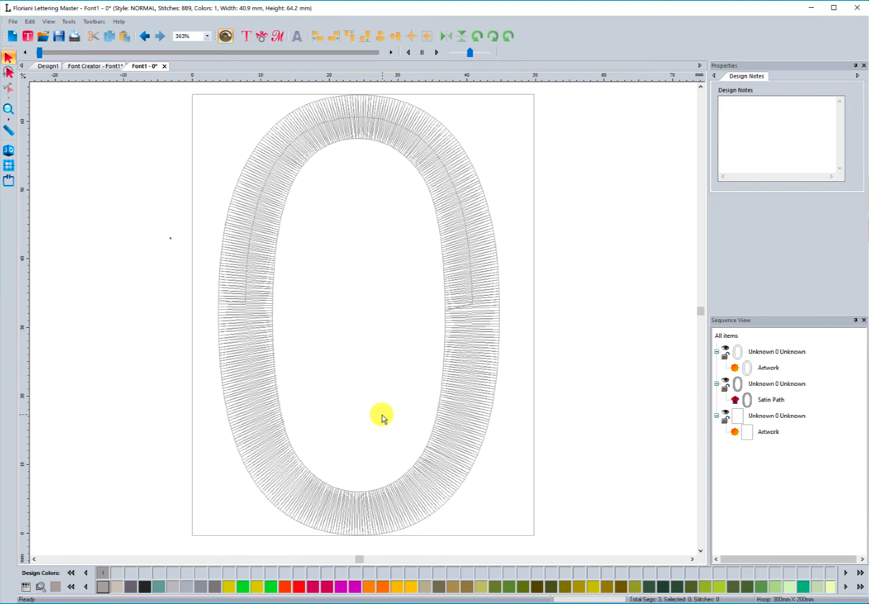
click(165, 67)
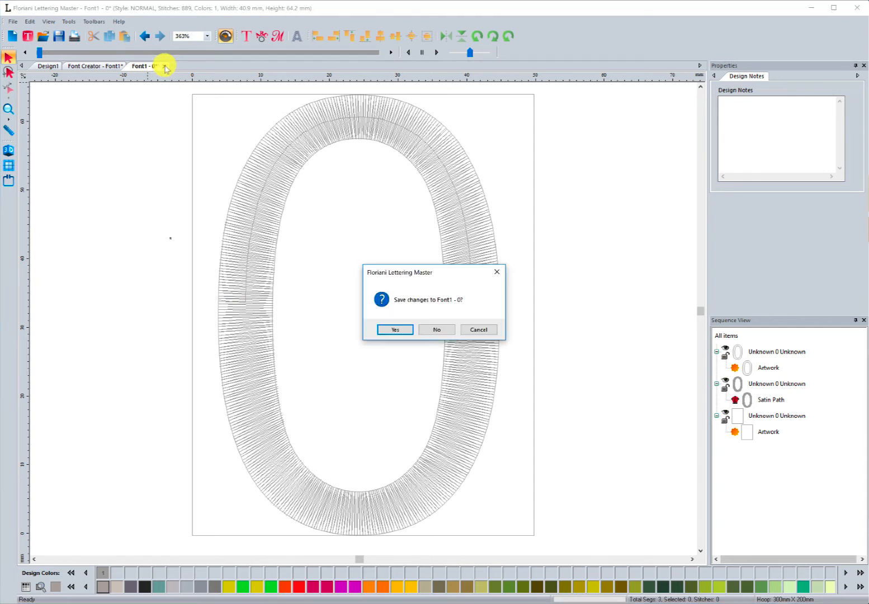
click(396, 329)
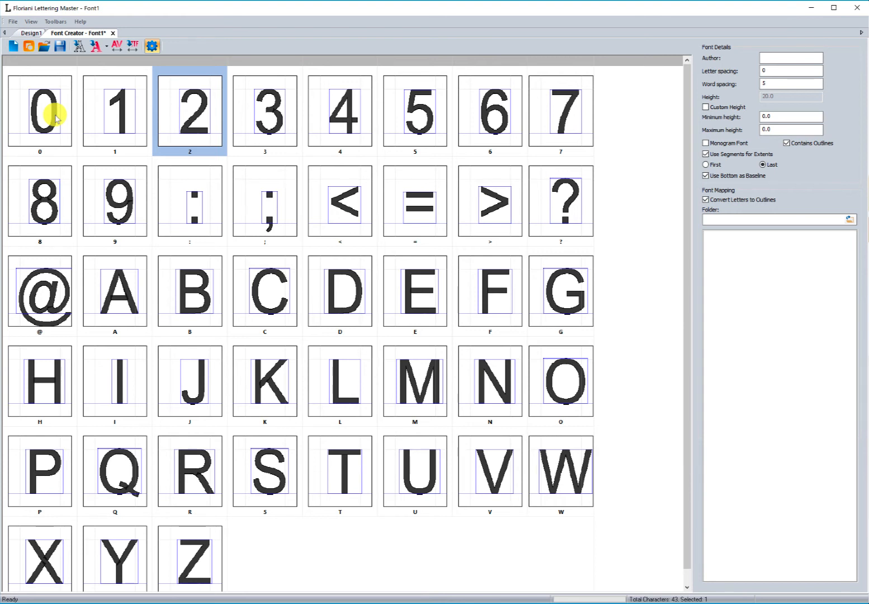
Open the character A from the font's character grid for editing.
click(112, 292)
right_click(110, 298)
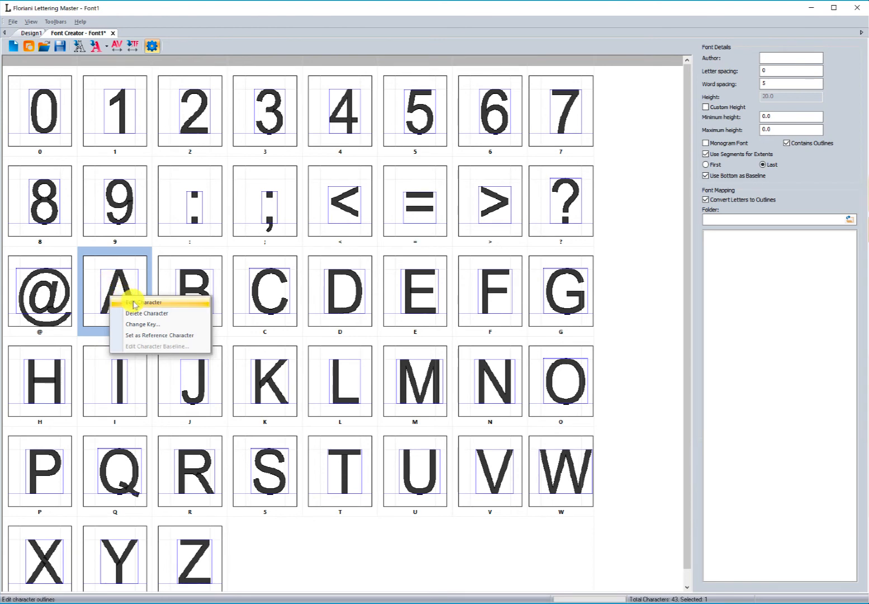
click(134, 303)
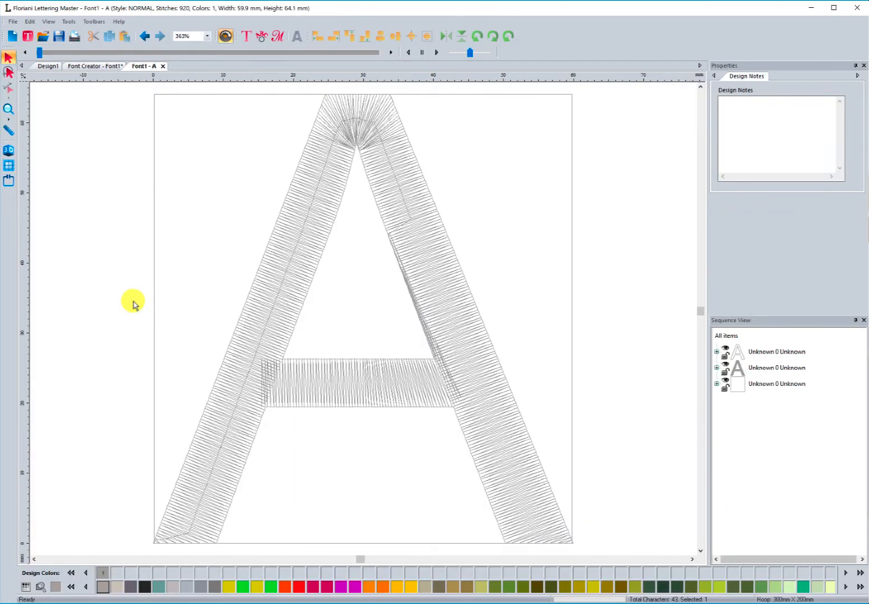
Check the A's stitches in the 3D view and select the letter.
click(10, 150)
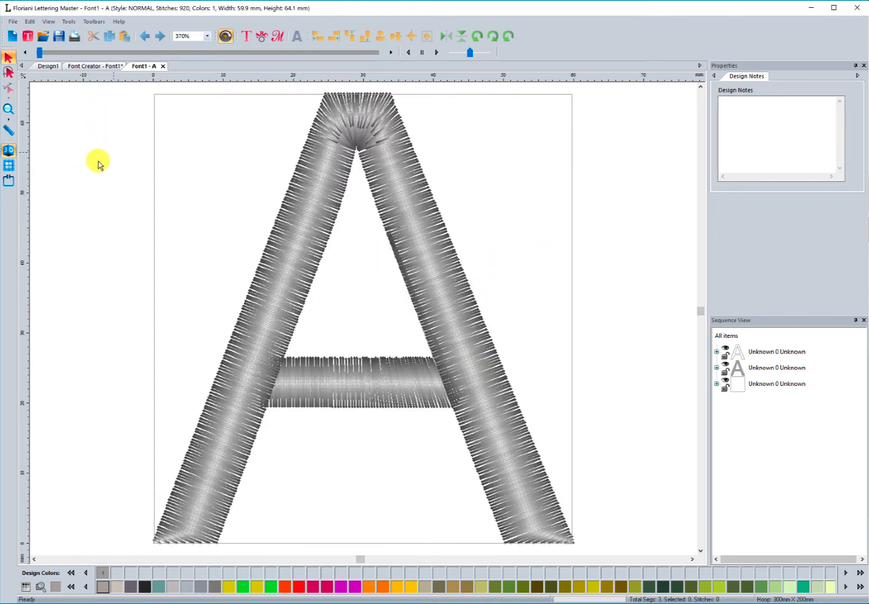
click(269, 255)
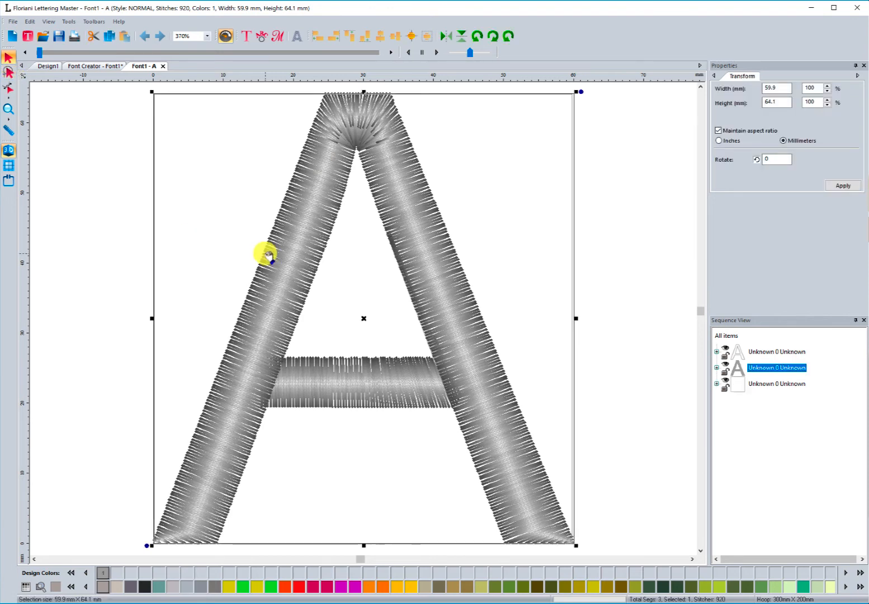
click(8, 150)
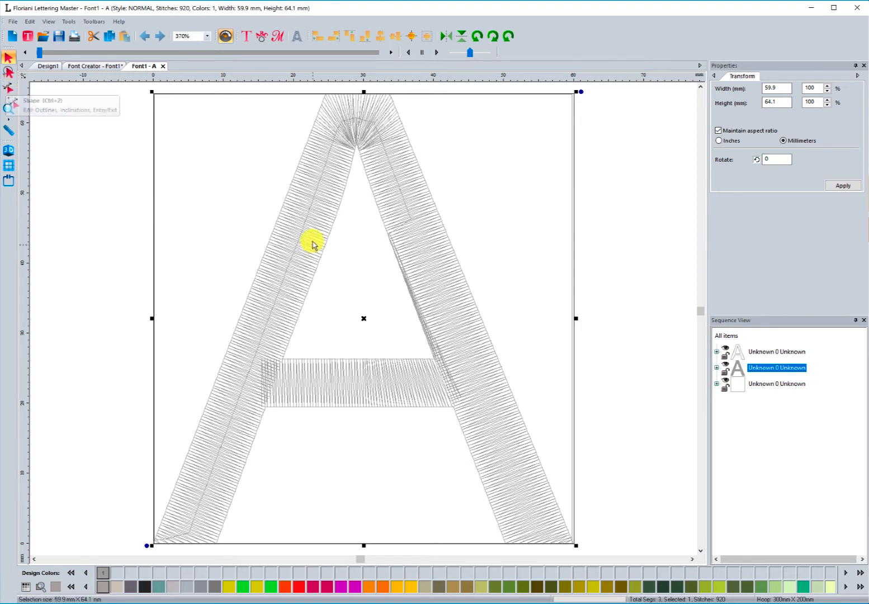
Show only the A's outline points for editing and separate the overlapping points at about the 44 mm height on the right leg's inner edge.
click(8, 88)
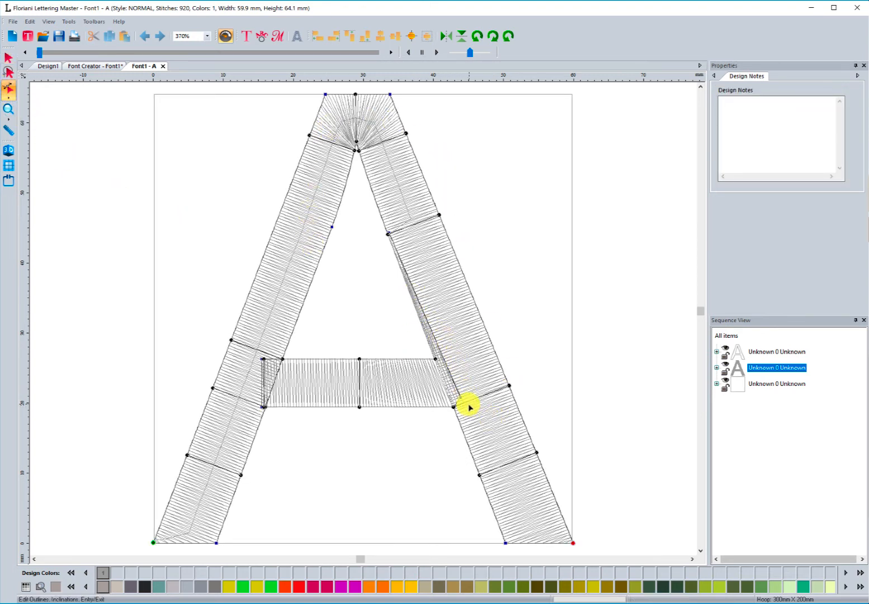
right_click(482, 320)
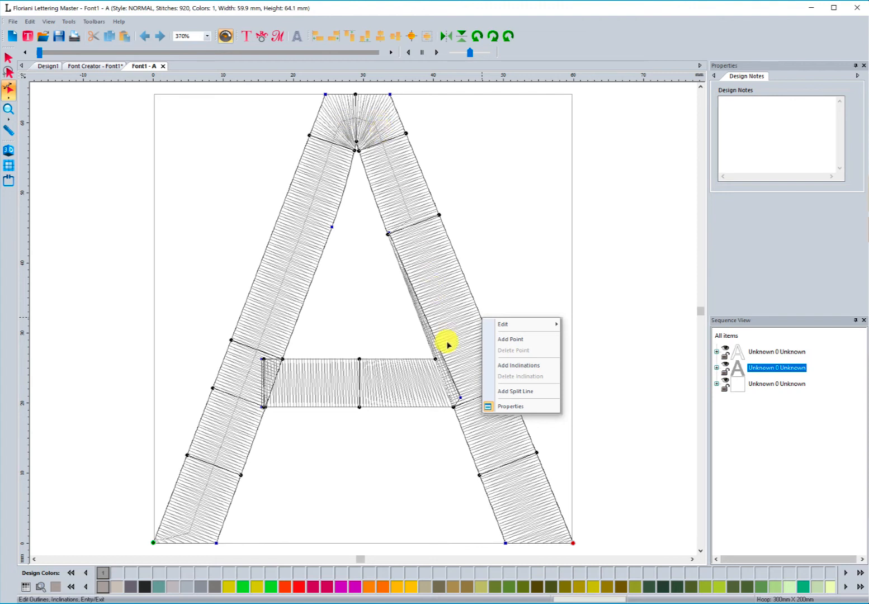
mouse_move(520, 330)
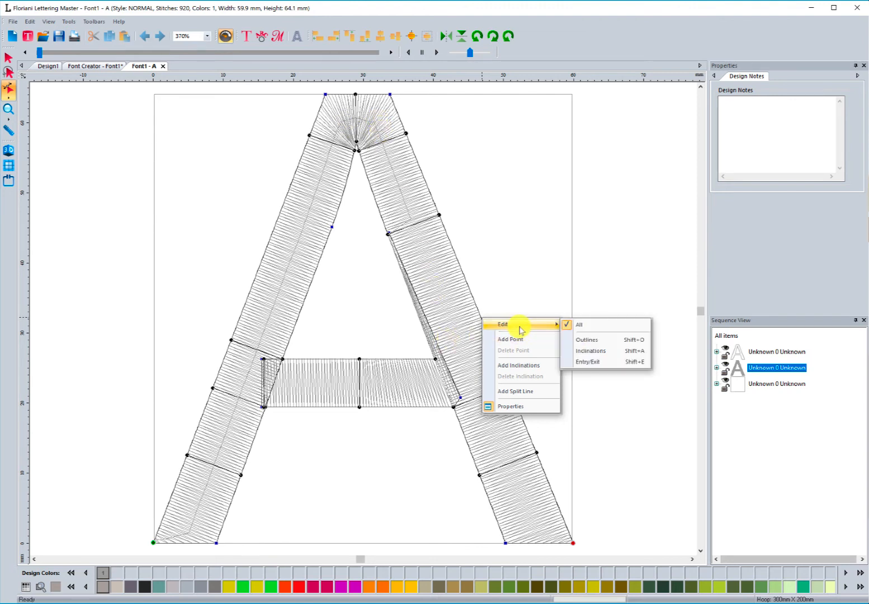
click(596, 341)
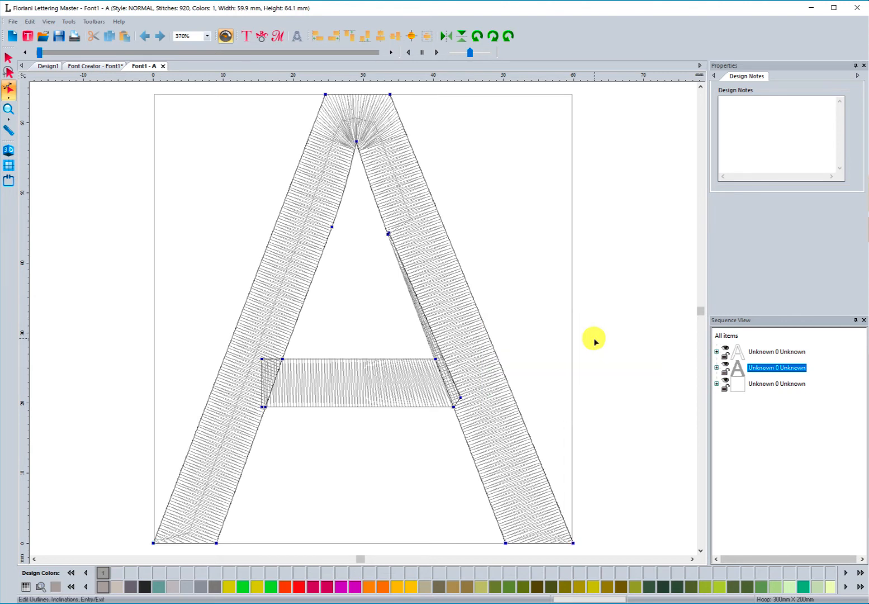
drag(393, 235, 418, 262)
click(390, 240)
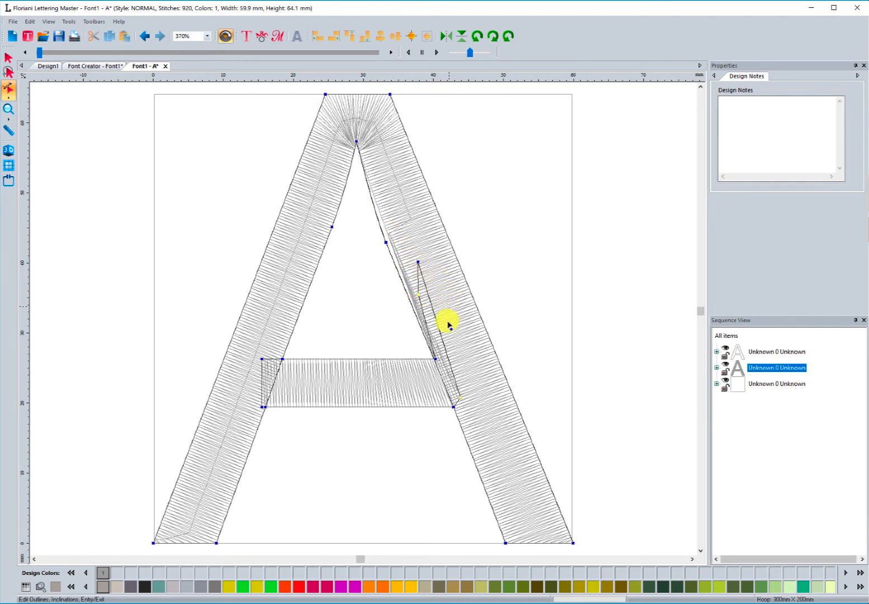
Delete the two surplus outline points beside the right leg's inner edge, between the apex and the crossbar.
drag(450, 326, 417, 292)
right_click(418, 295)
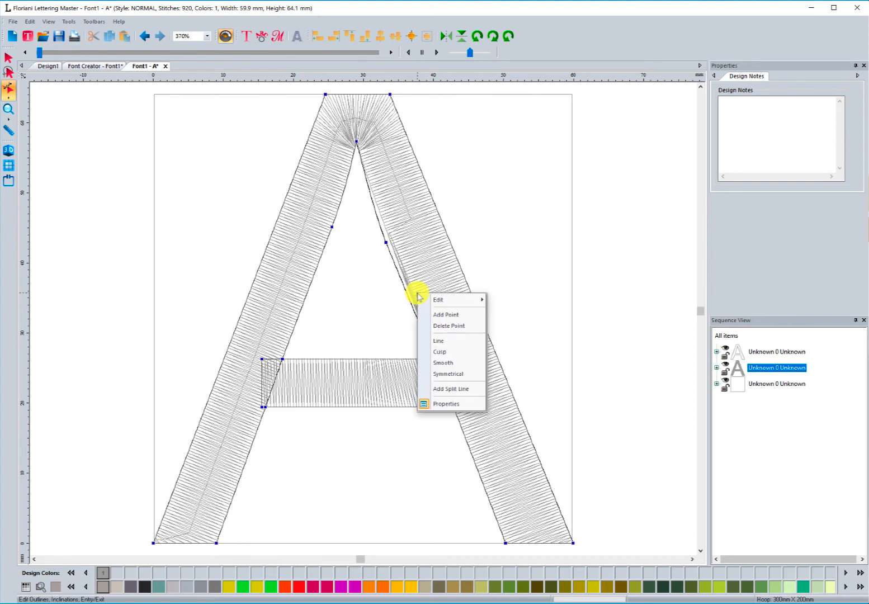
click(443, 326)
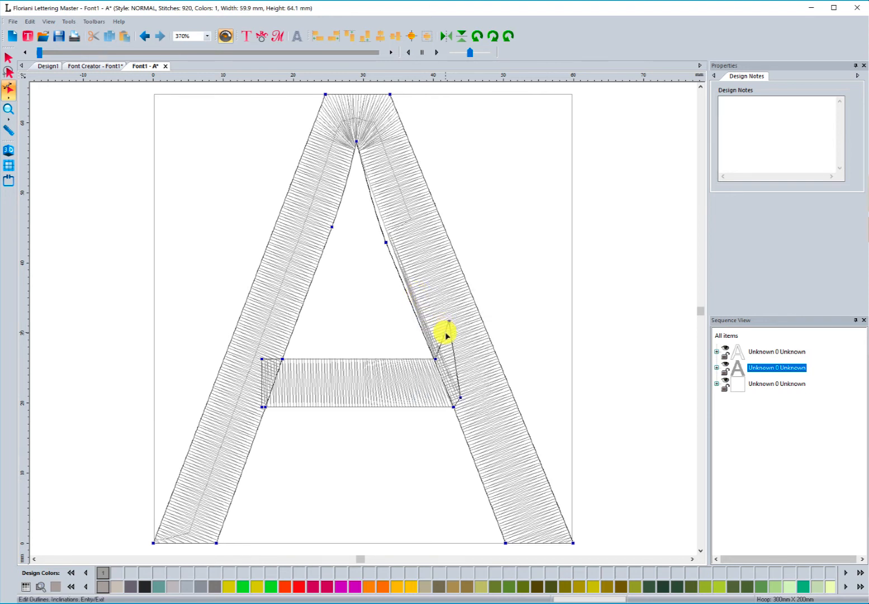
right_click(451, 325)
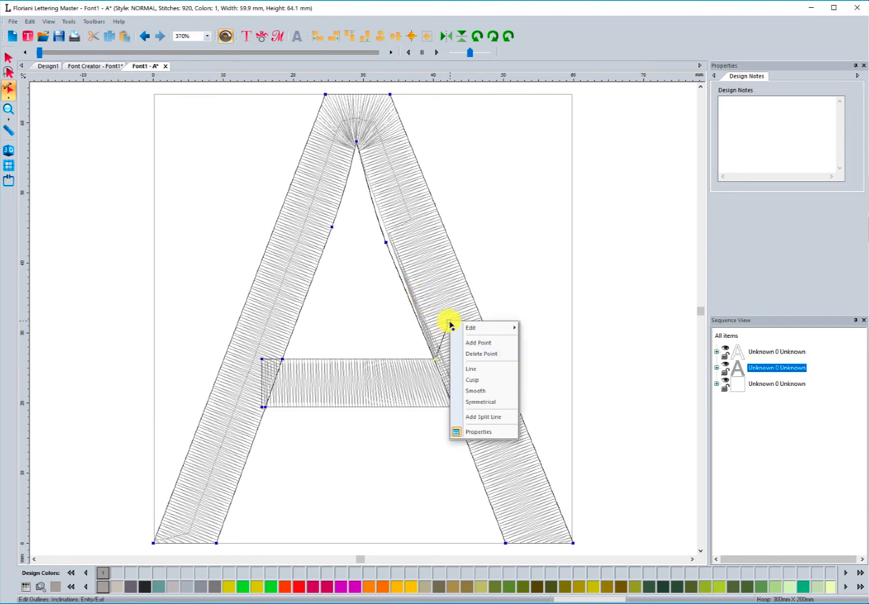
click(471, 353)
Straighten the right leg's inner edge by repositioning the crossbar's upper corner and the point at about the 43 mm height, and apply the outline.
drag(461, 391, 442, 361)
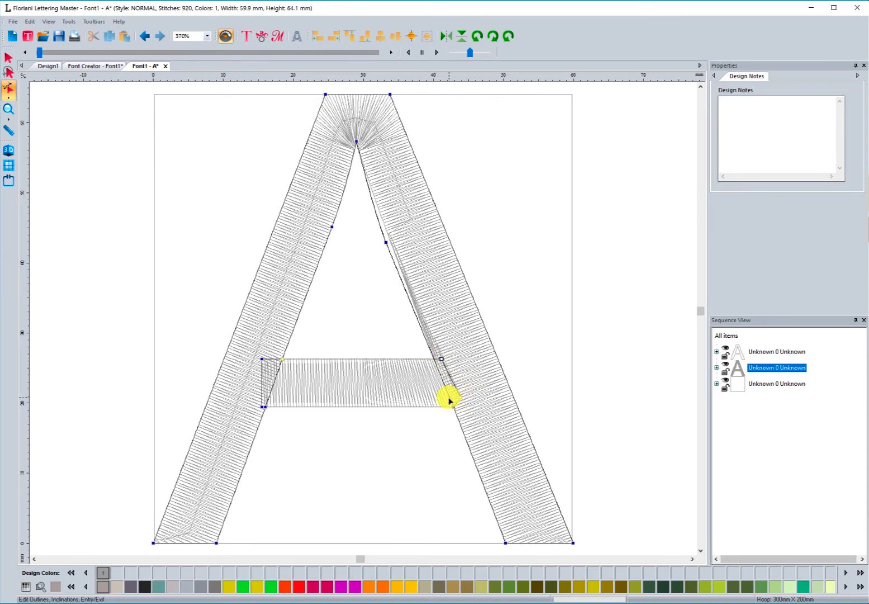
click(390, 244)
drag(389, 244, 390, 240)
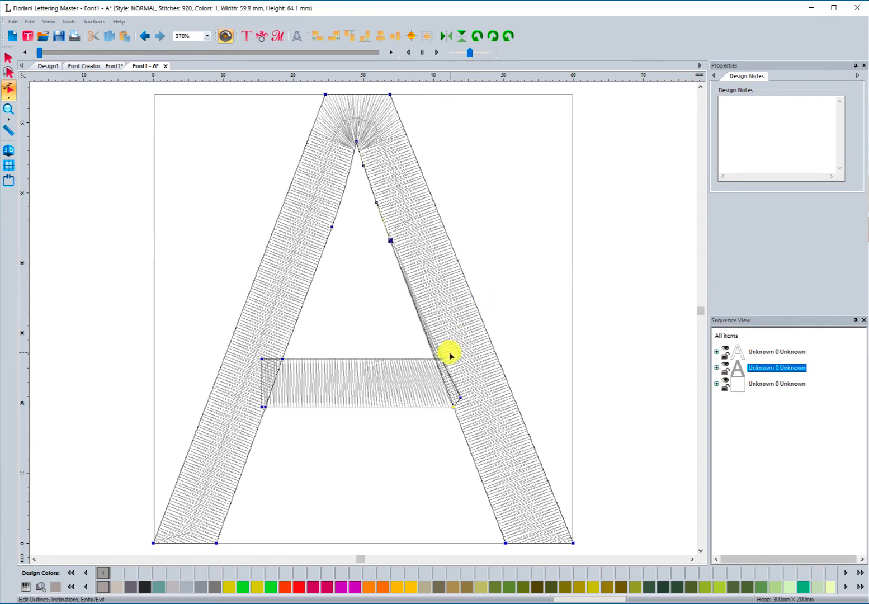
click(610, 322)
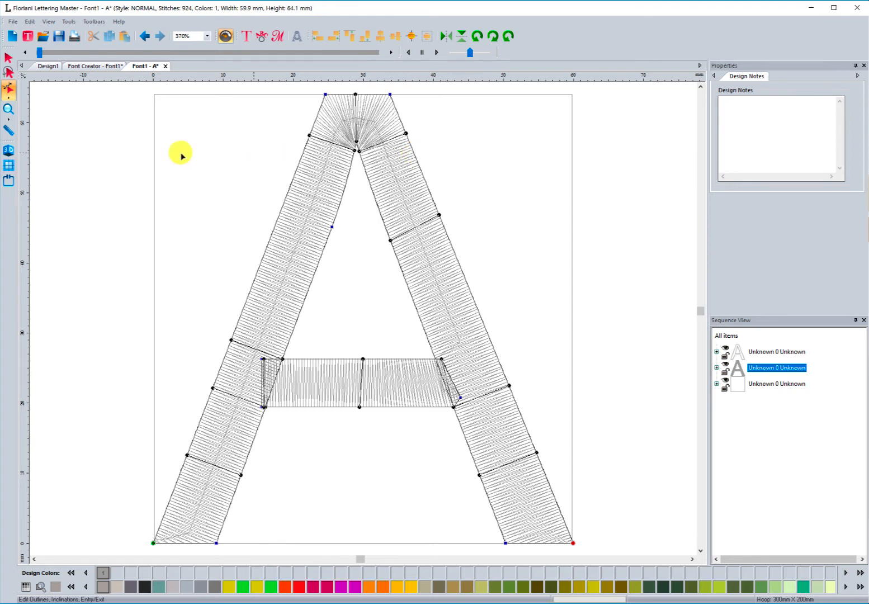
Draw a split line across the top of the A's left leg, from the inner apex point to the outer edge at about the 57 mm height.
click(8, 109)
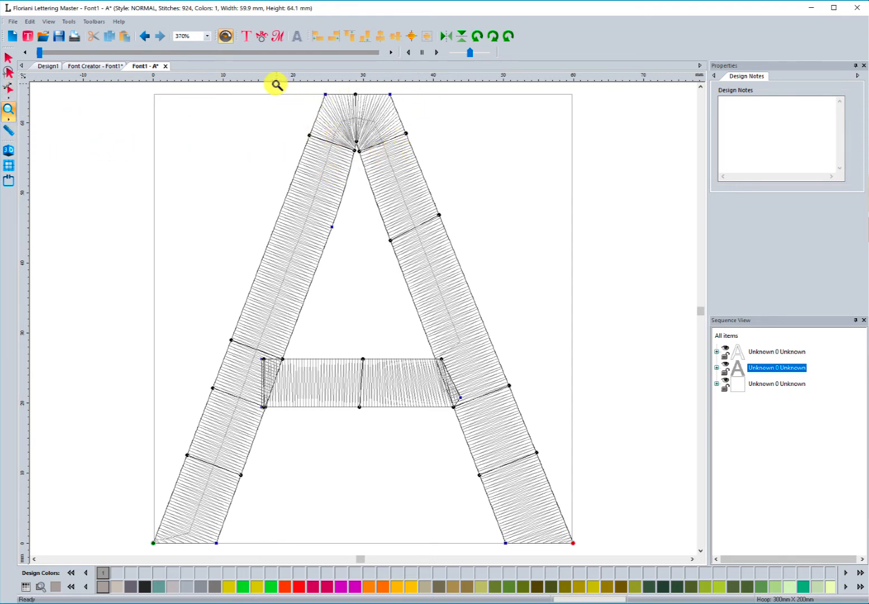
drag(277, 84, 453, 192)
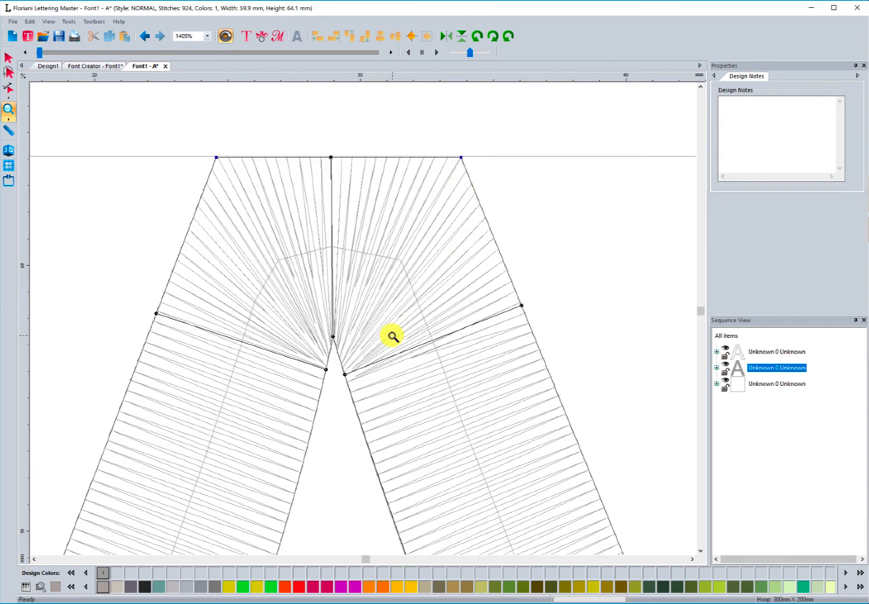
click(9, 88)
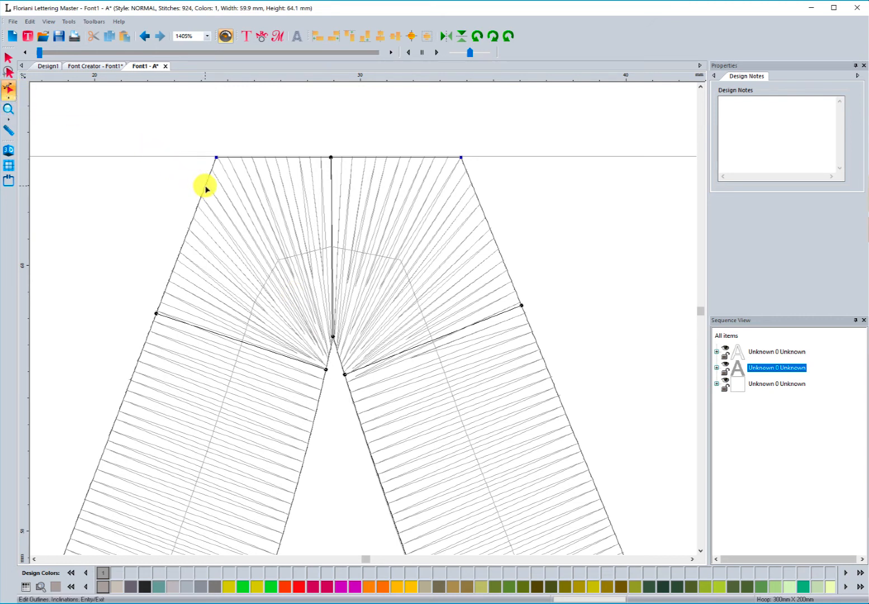
right_click(204, 185)
mouse_move(248, 199)
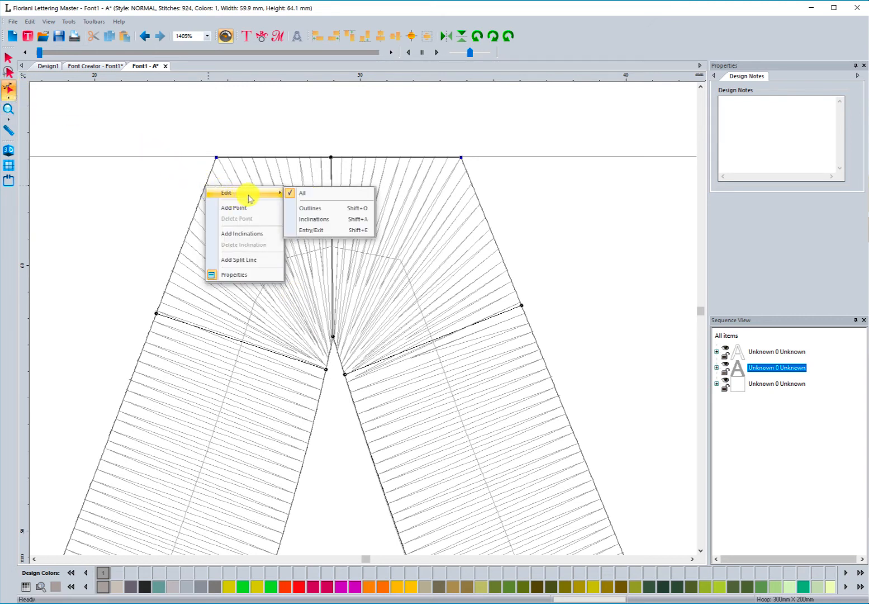
click(317, 209)
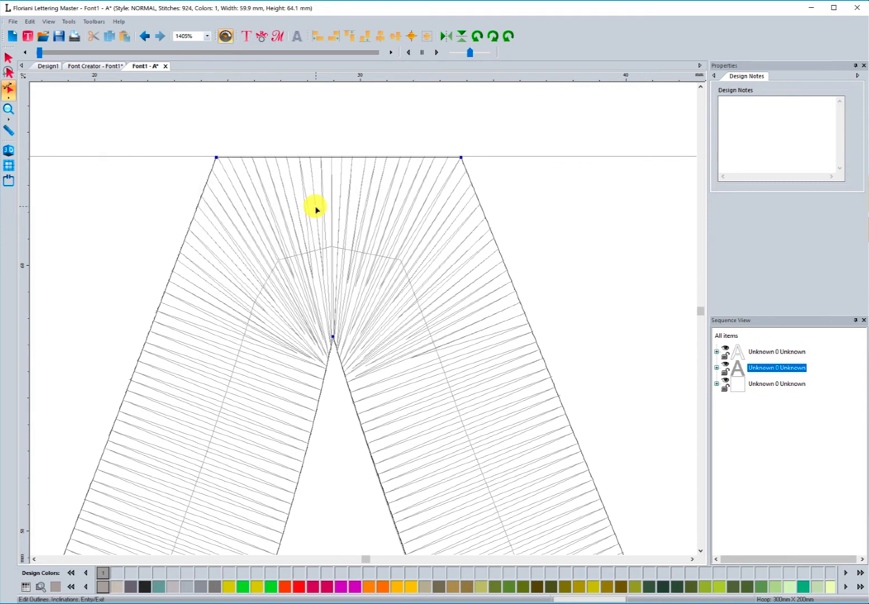
right_click(149, 335)
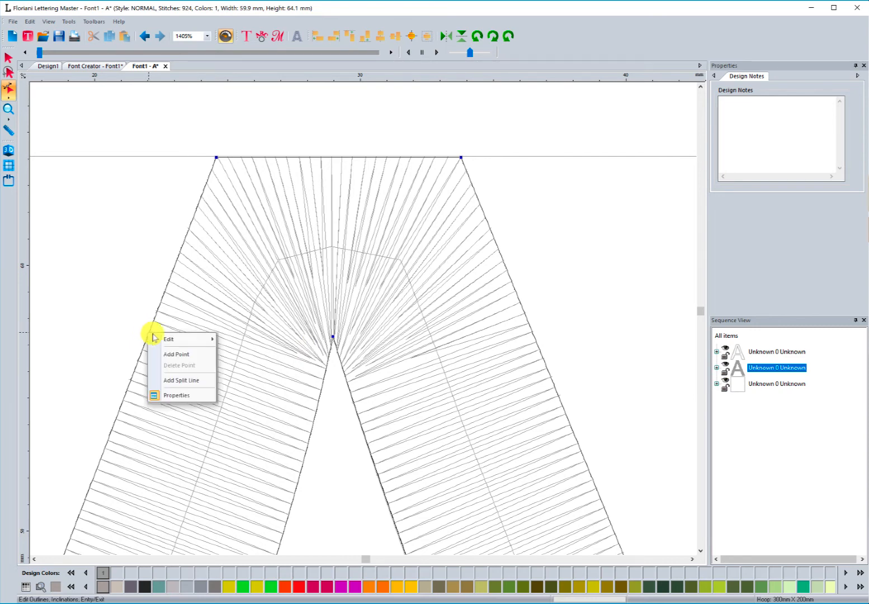
click(174, 381)
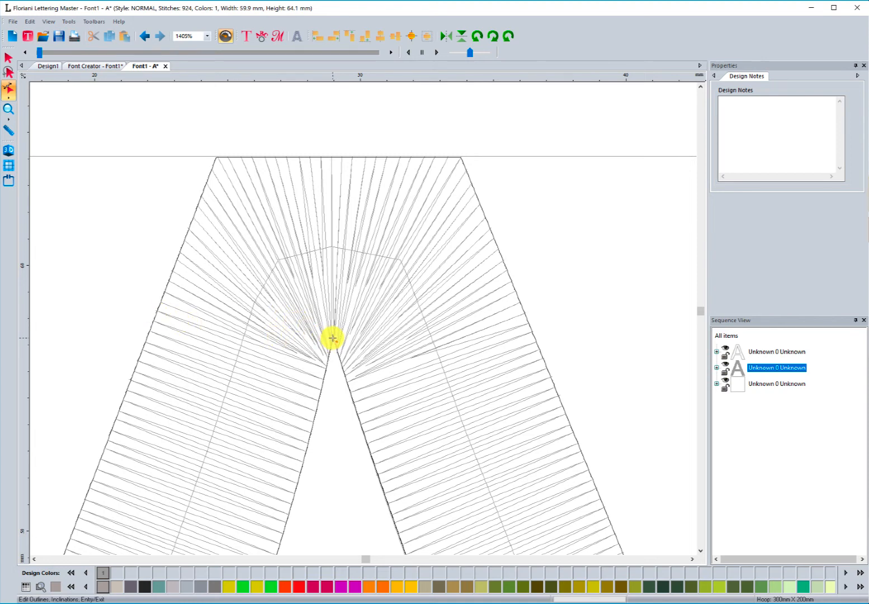
drag(333, 338, 152, 338)
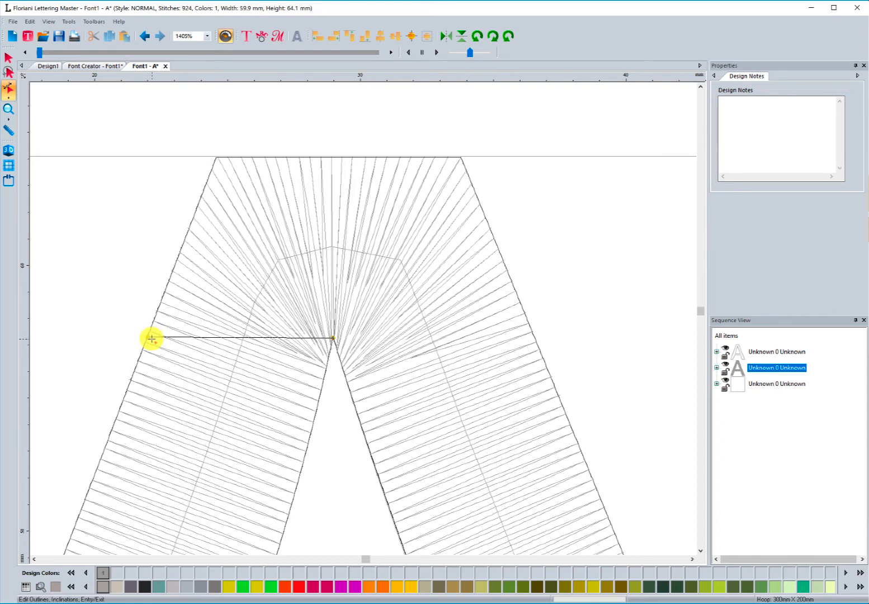
Align the split line's ends with the inner apex point and the left outer edge, apply the split, and check its stitches in 3D.
drag(152, 338, 151, 338)
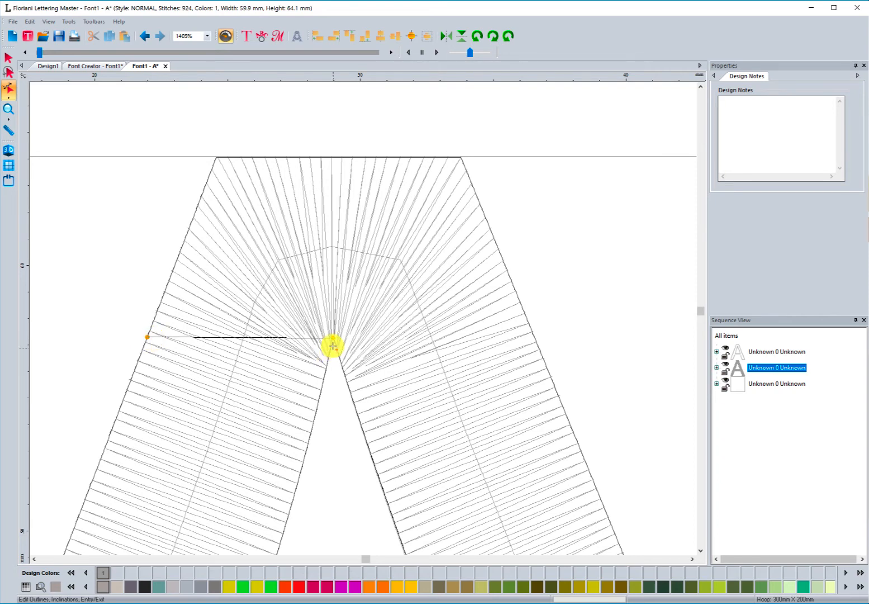
drag(333, 337, 334, 339)
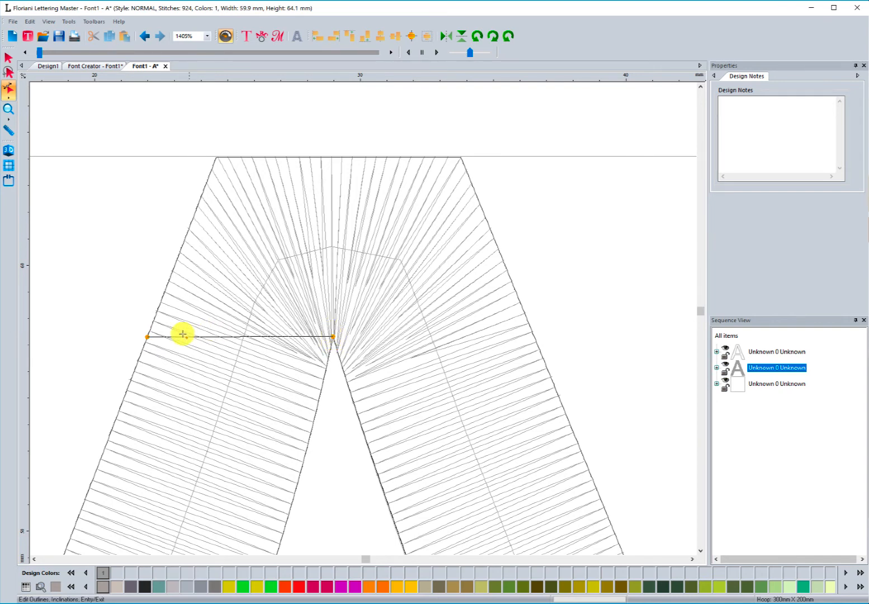
drag(146, 338, 149, 335)
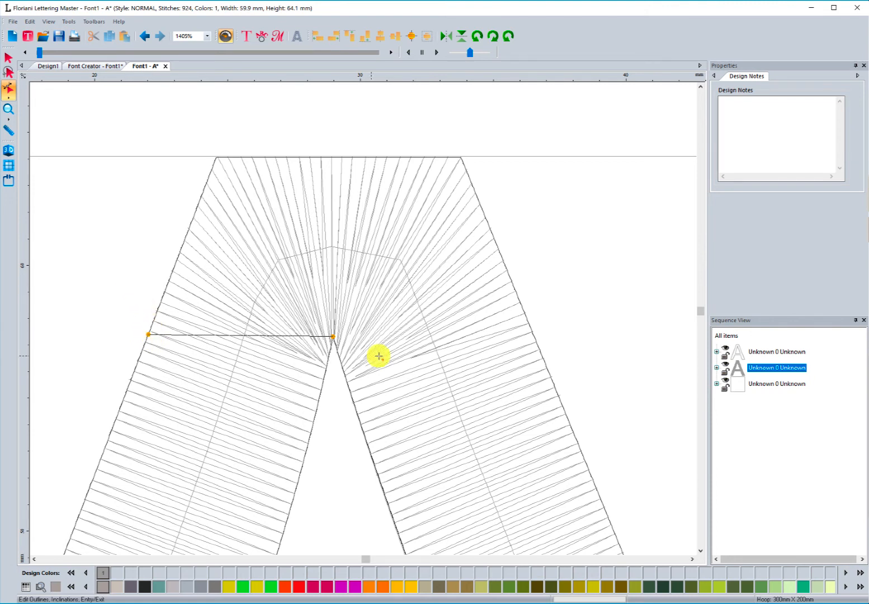
click(334, 336)
right_click(84, 257)
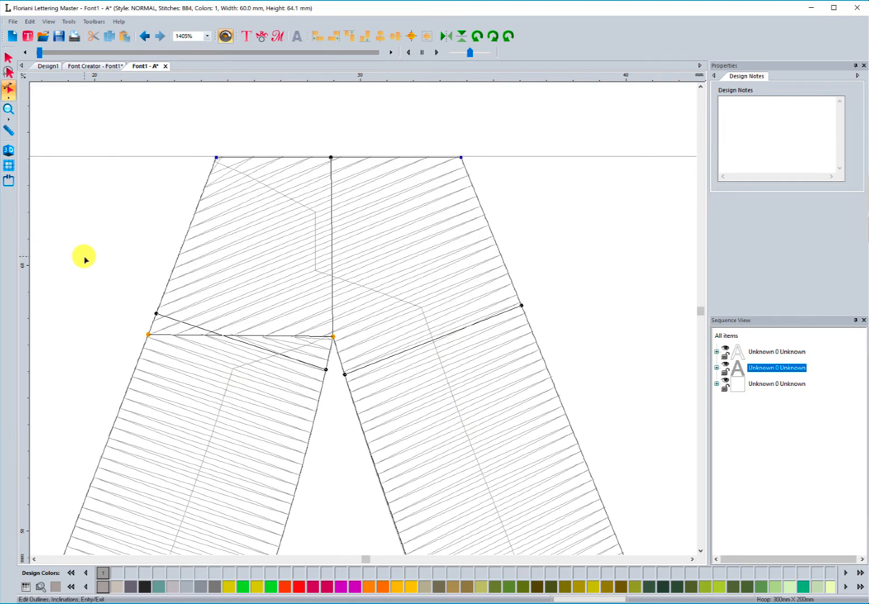
click(8, 150)
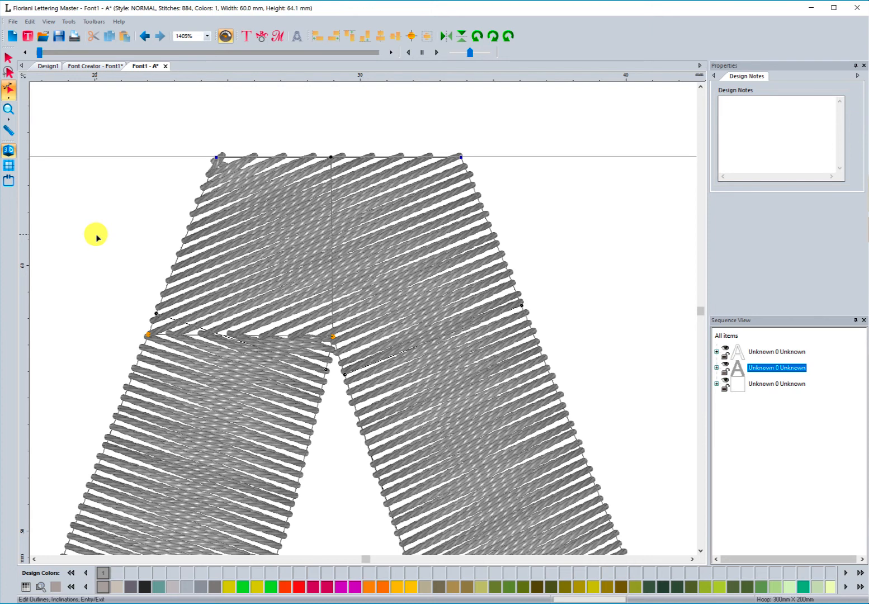
click(8, 150)
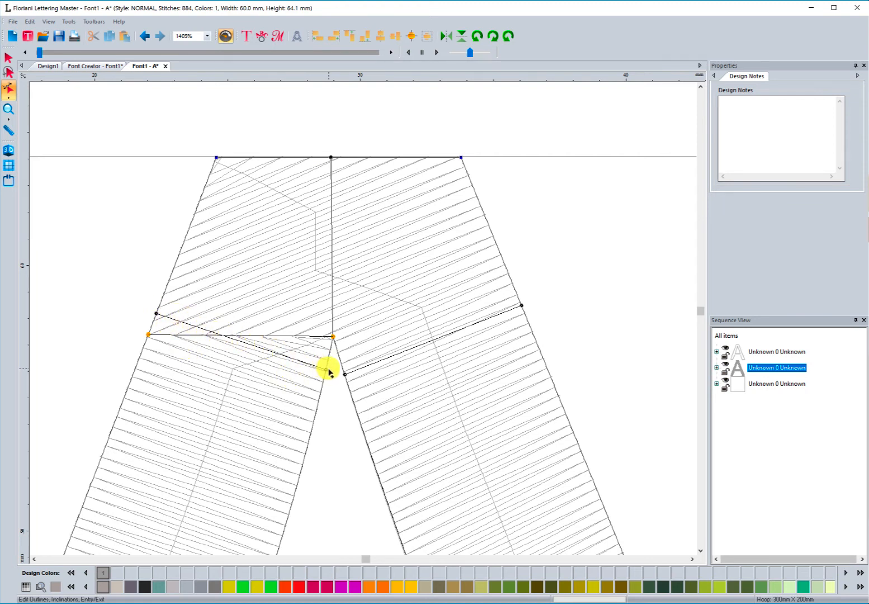
Set the A's upper inclinations nearly horizontal, one along the top edge and one across each leg at about the 56 mm height.
drag(156, 317, 131, 362)
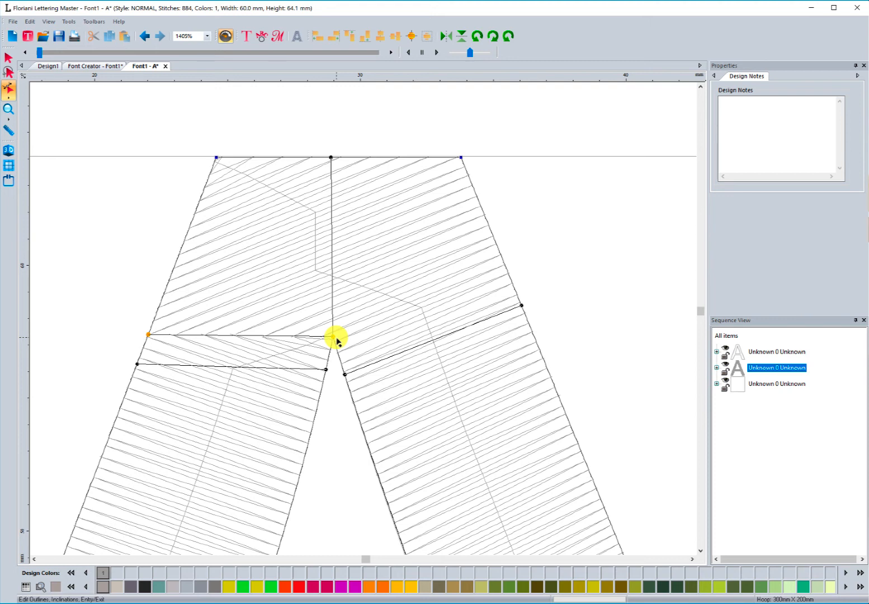
drag(336, 338, 464, 158)
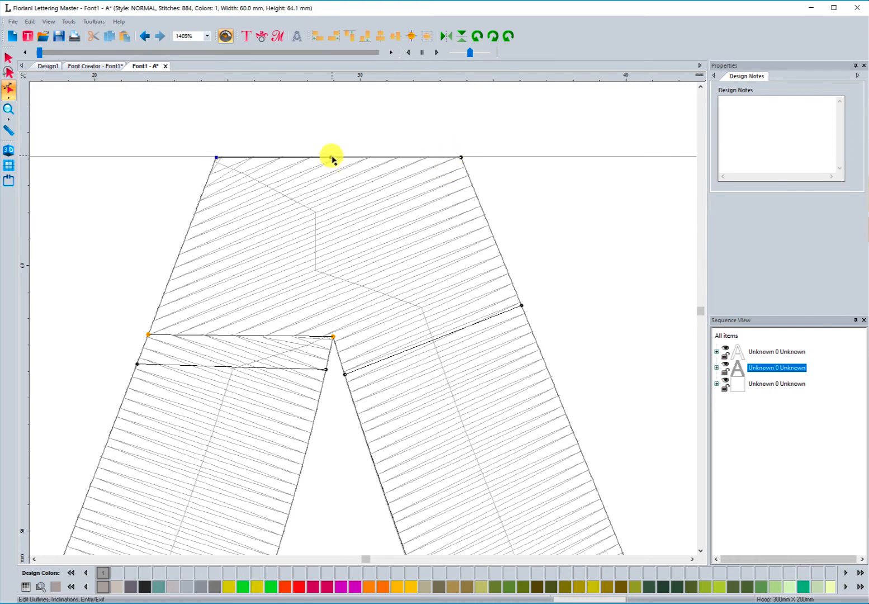
drag(330, 158, 205, 155)
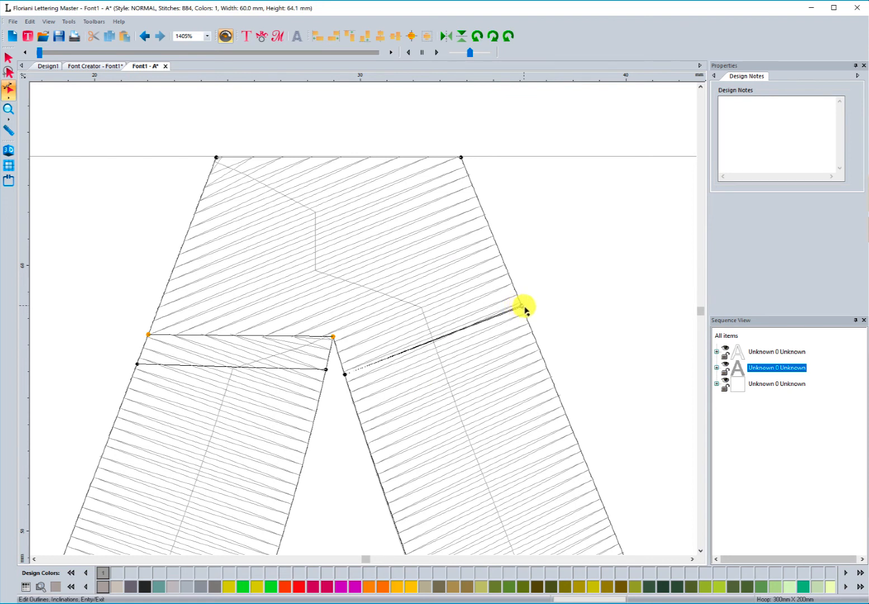
drag(541, 360, 548, 369)
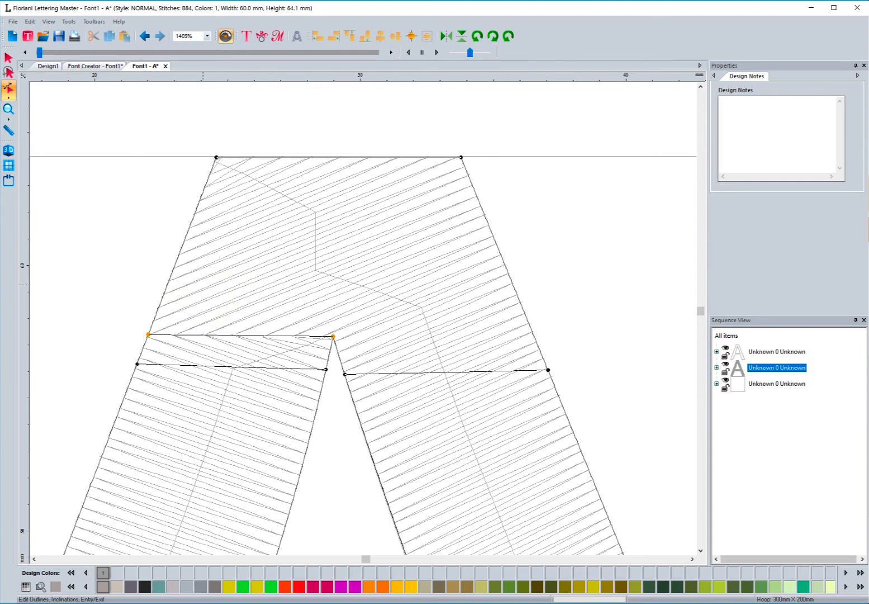
right_click(114, 266)
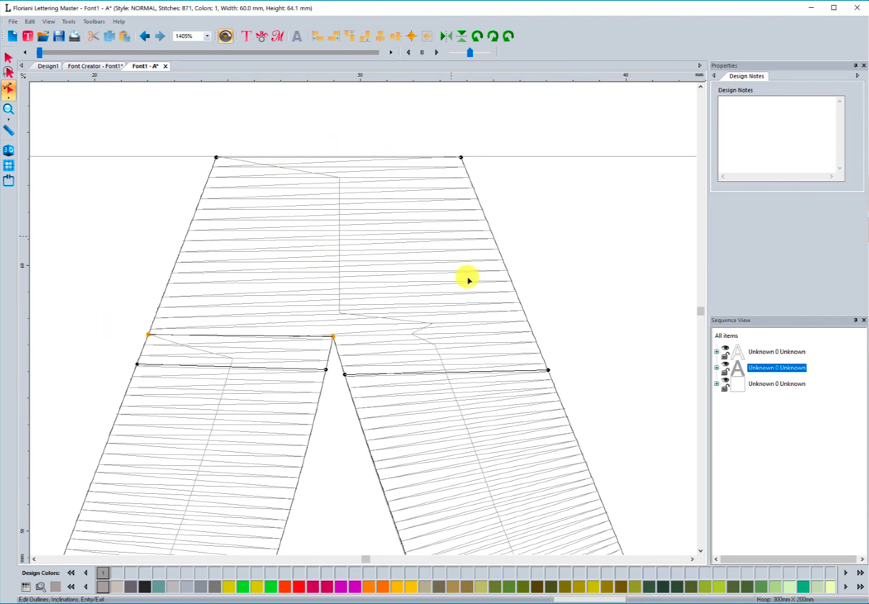
Examine the stitches of the whole A in the 3D view.
click(9, 152)
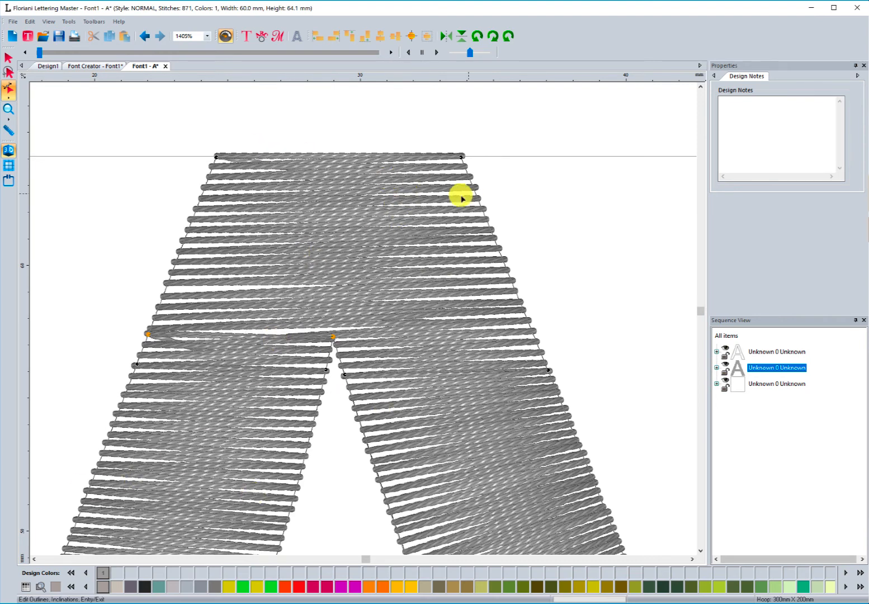
click(9, 109)
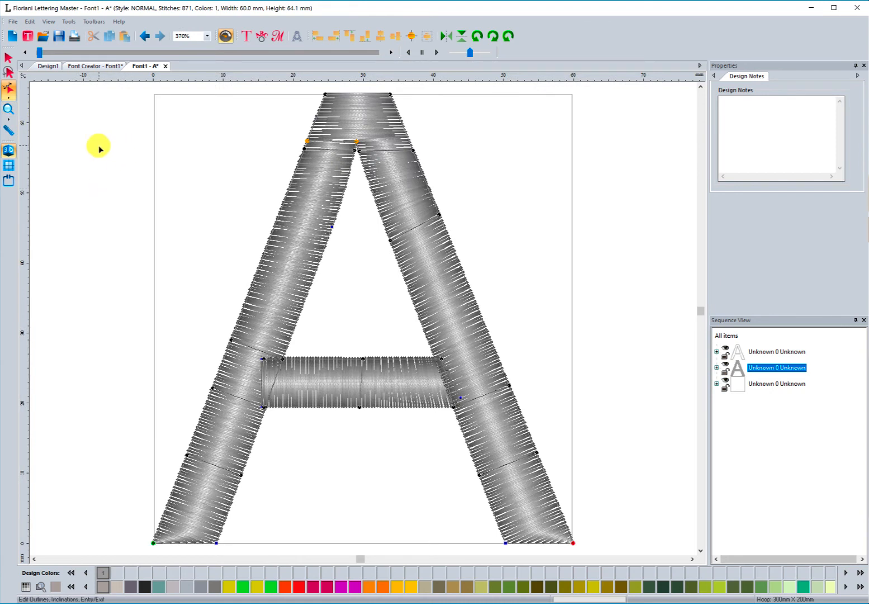
Rotate the stitched A slightly about its centre, try the Bermuda Pink thread colour on it, and undo the colour change.
click(99, 147)
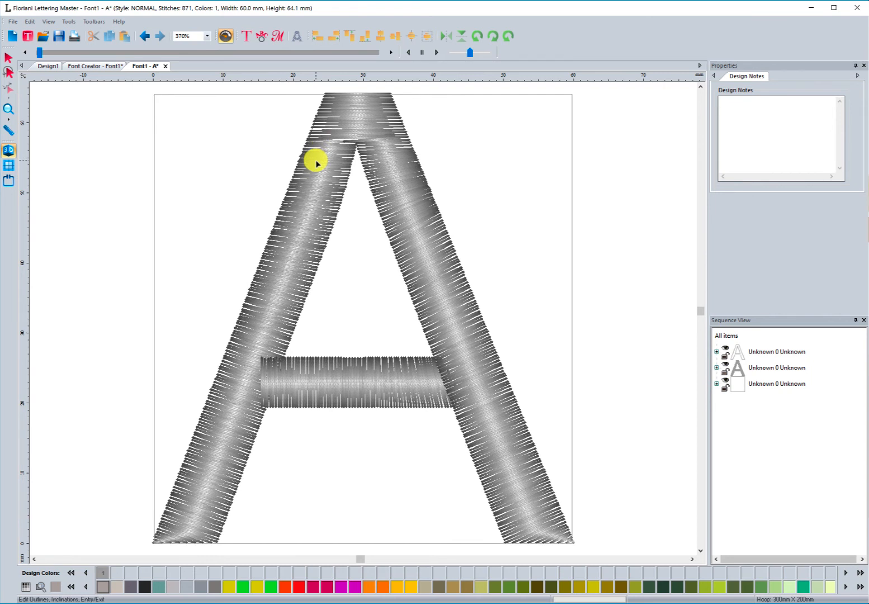
scroll(301, 192, down, 1)
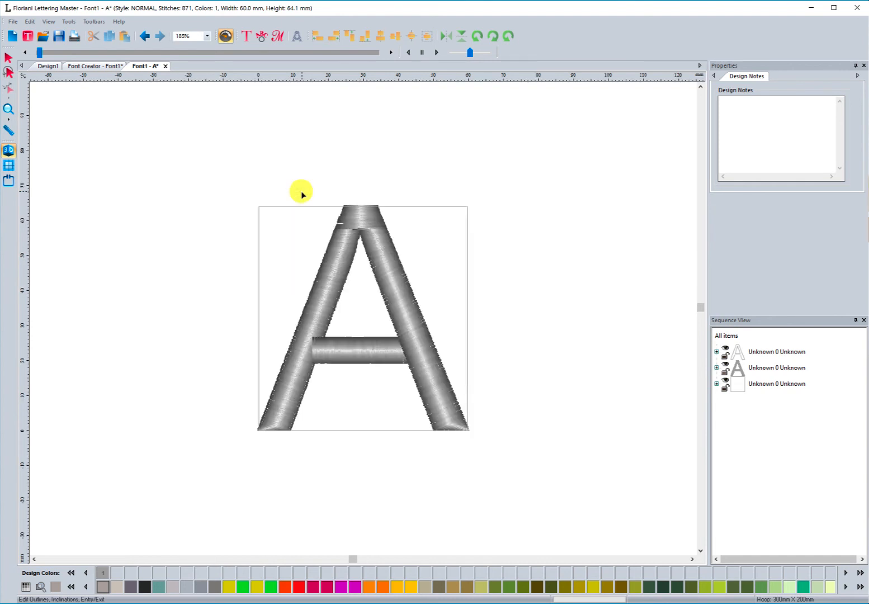
click(8, 57)
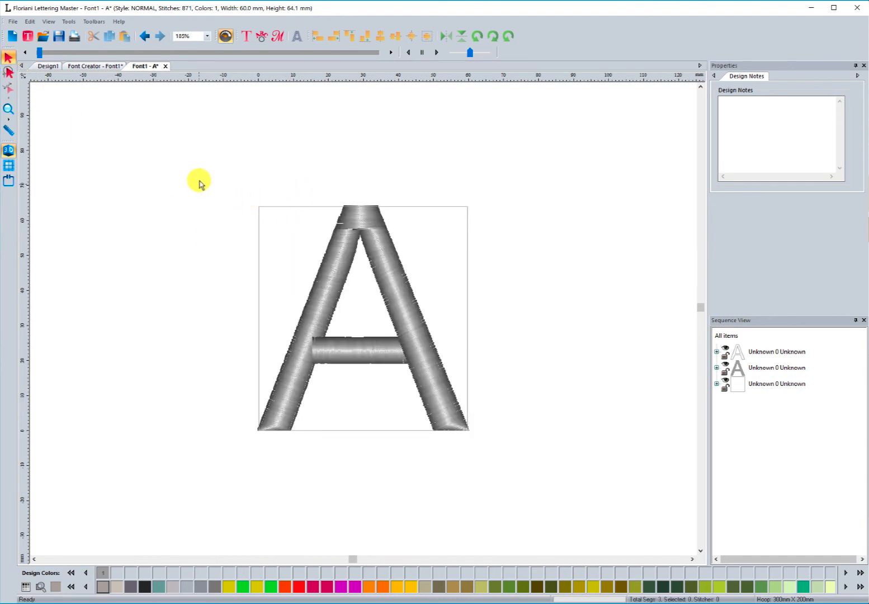
drag(201, 179, 463, 440)
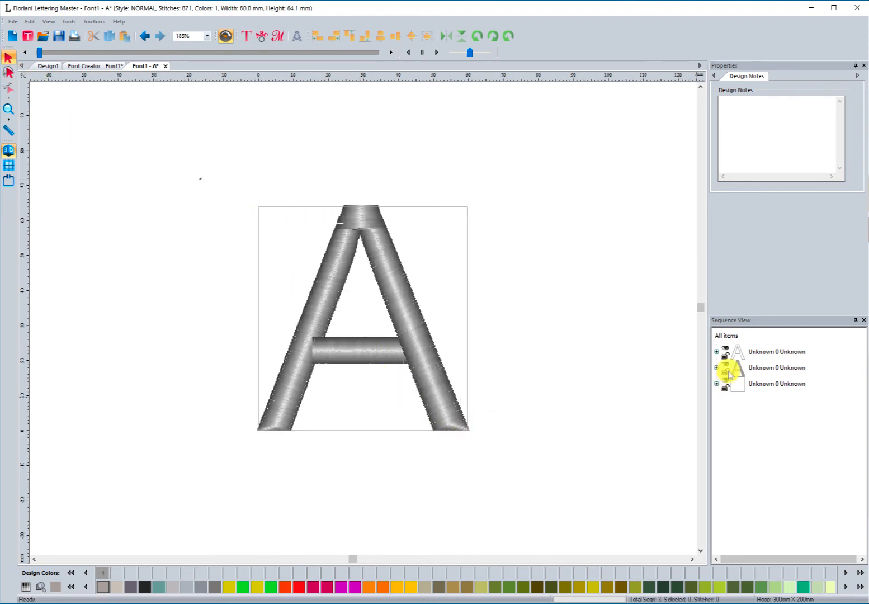
click(739, 370)
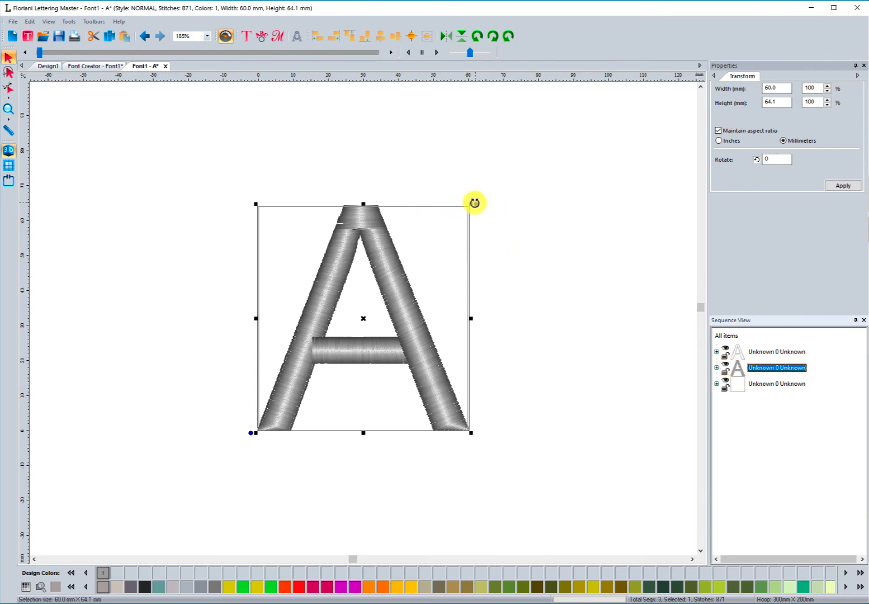
drag(476, 204, 461, 217)
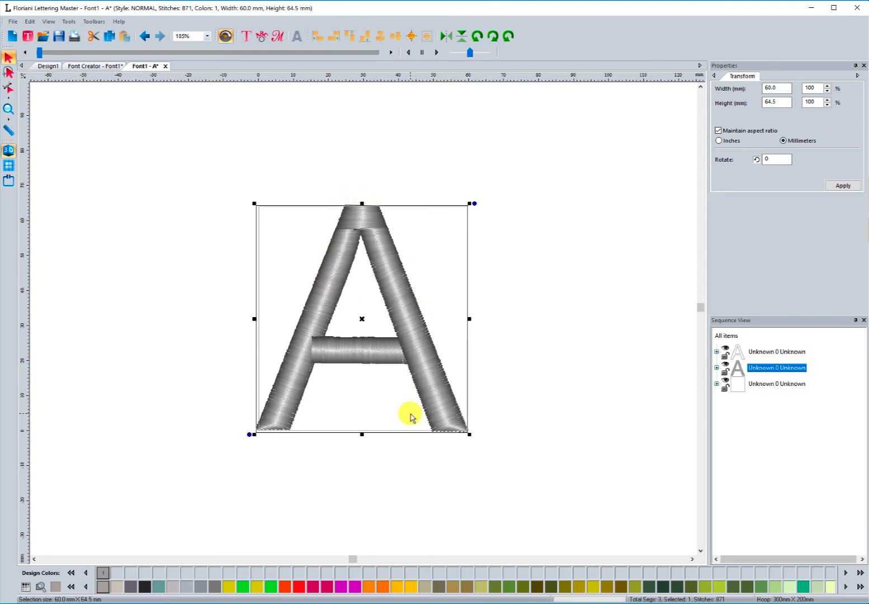
click(355, 588)
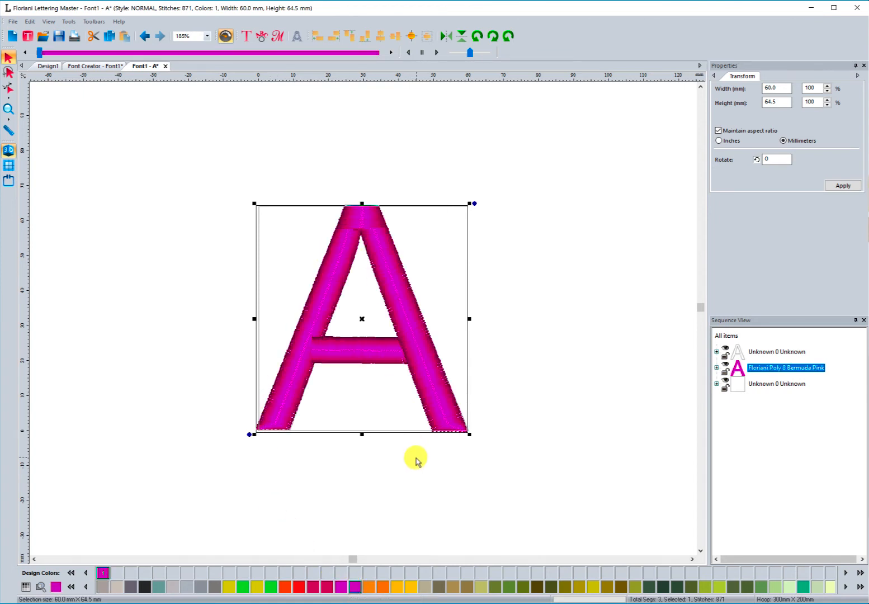
click(144, 36)
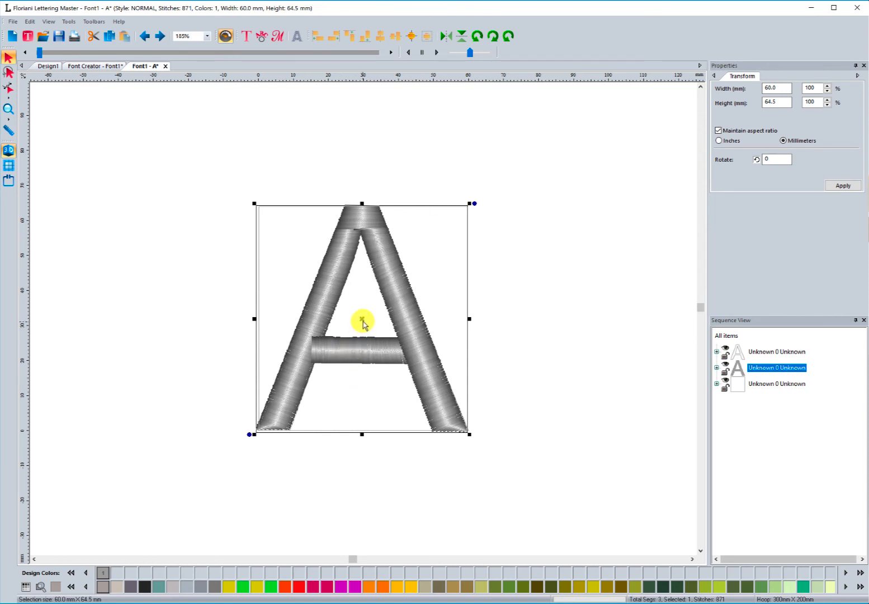
Move the stitched A about 70 mm to the right of its outline and generate new stitches from that outline.
drag(364, 320, 609, 322)
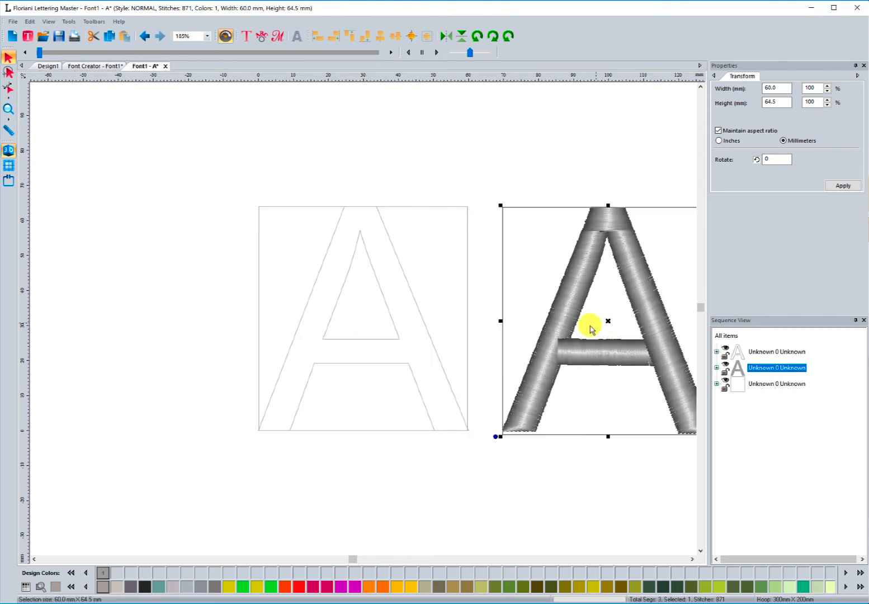
click(422, 308)
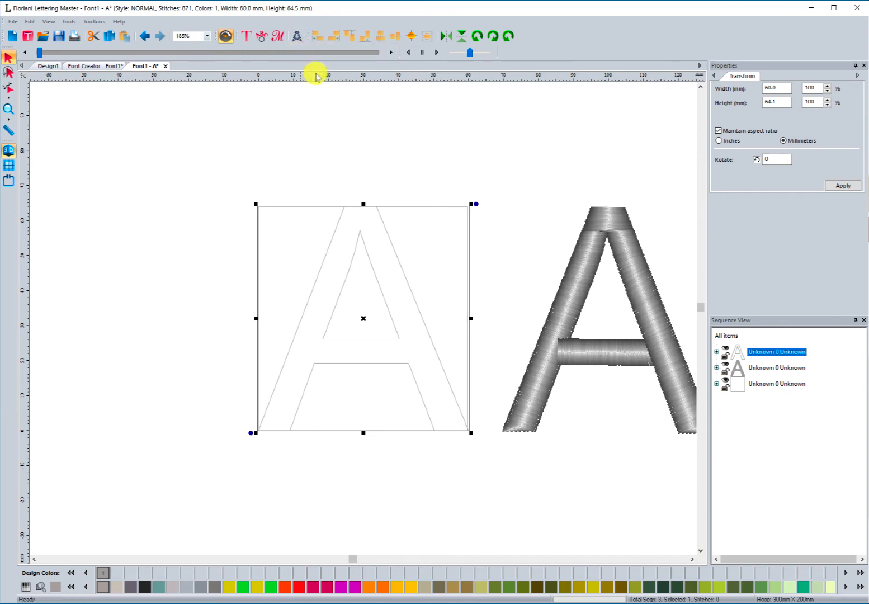
click(298, 38)
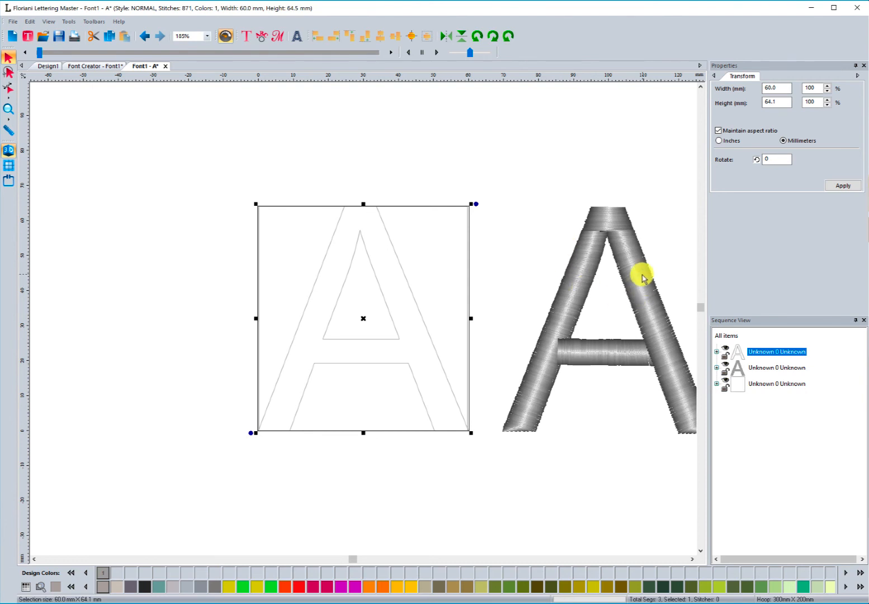
click(296, 37)
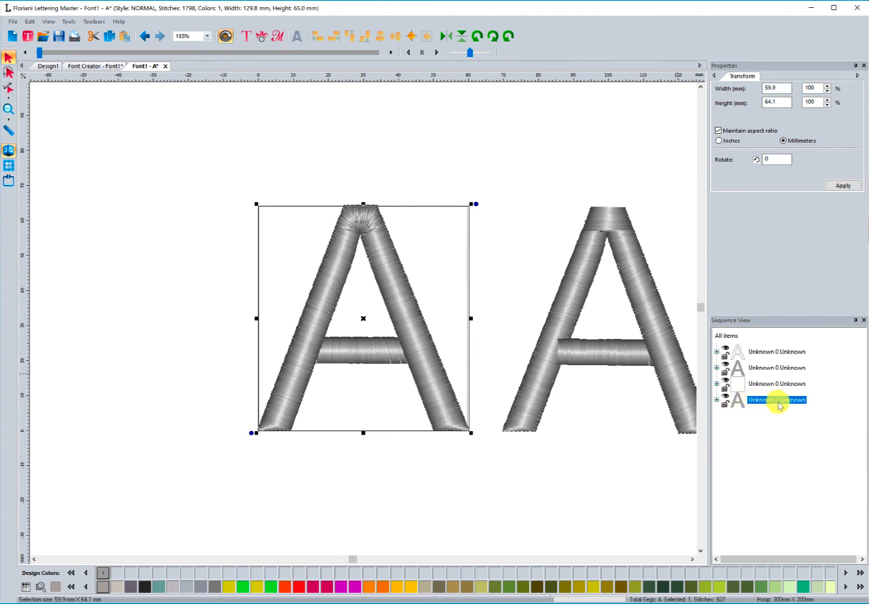
Place the newly stitched A directly after the outline in the sequence and cut the displaced old A from the design.
drag(785, 403, 739, 362)
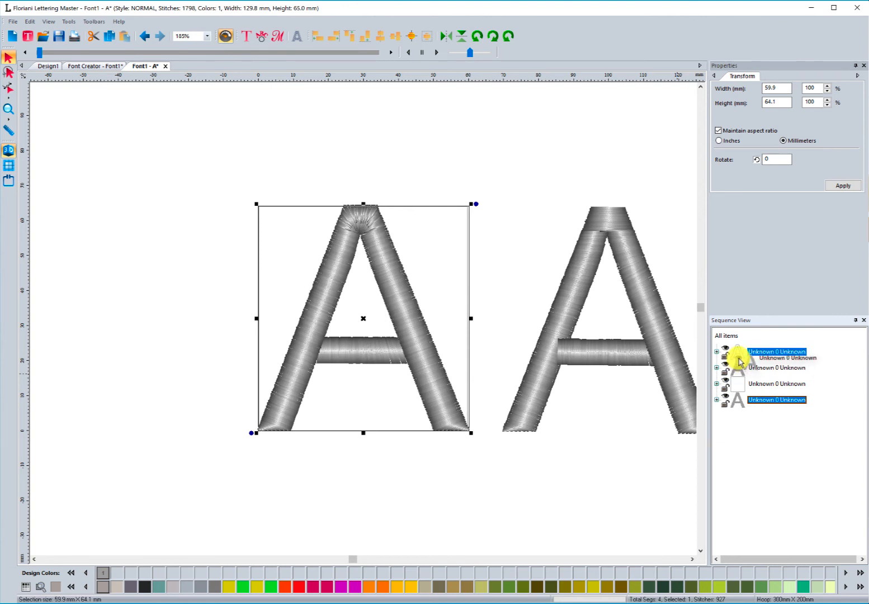
drag(740, 362, 740, 362)
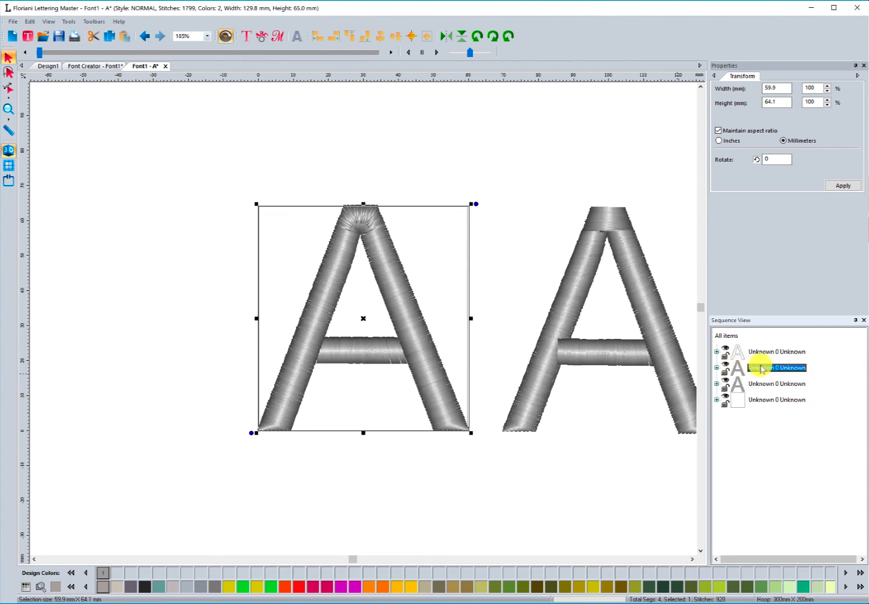
click(754, 387)
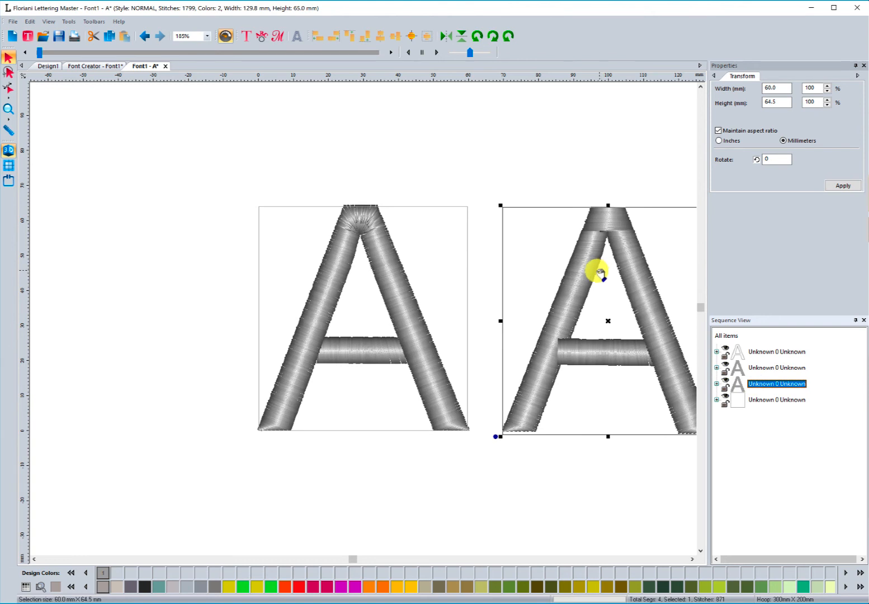
click(94, 37)
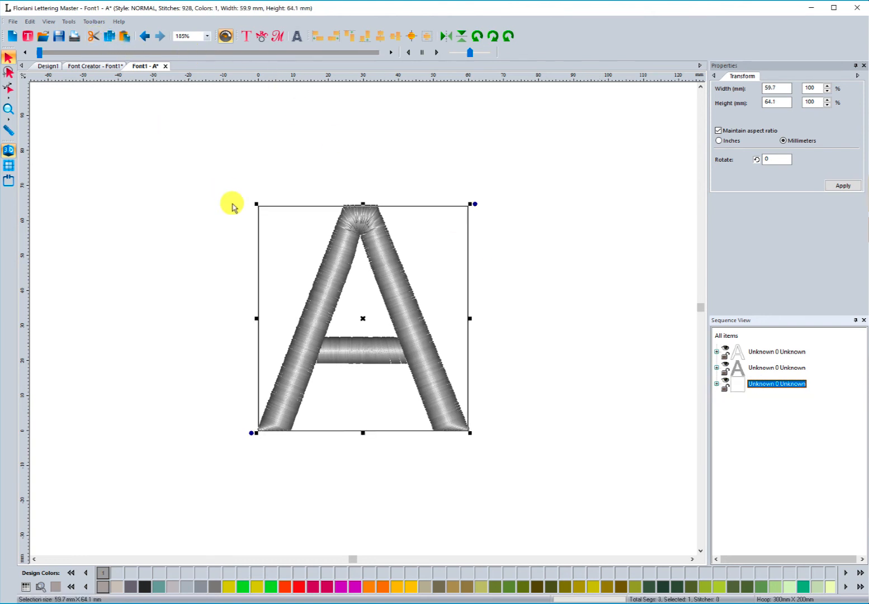
Close the A character with its changes saved, and close Font1 without saving.
click(541, 346)
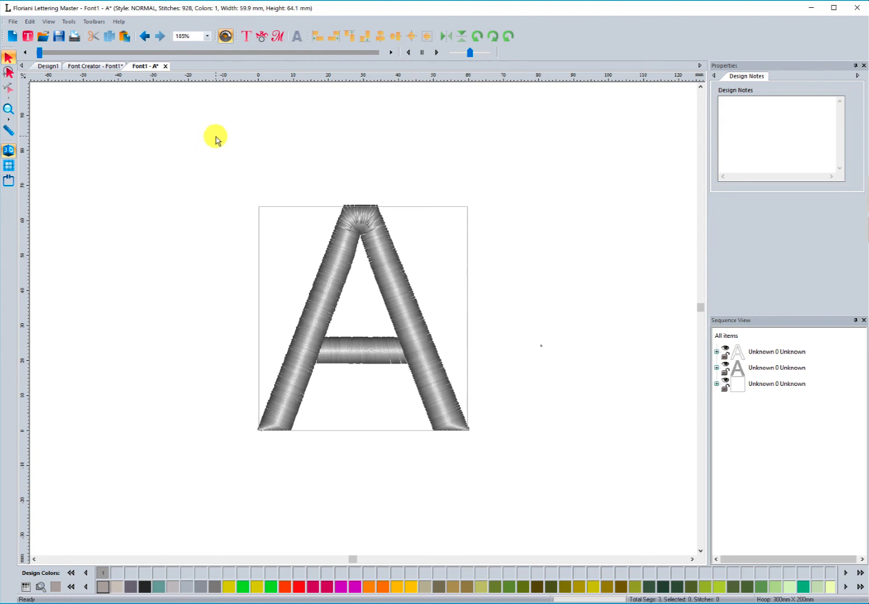
click(166, 66)
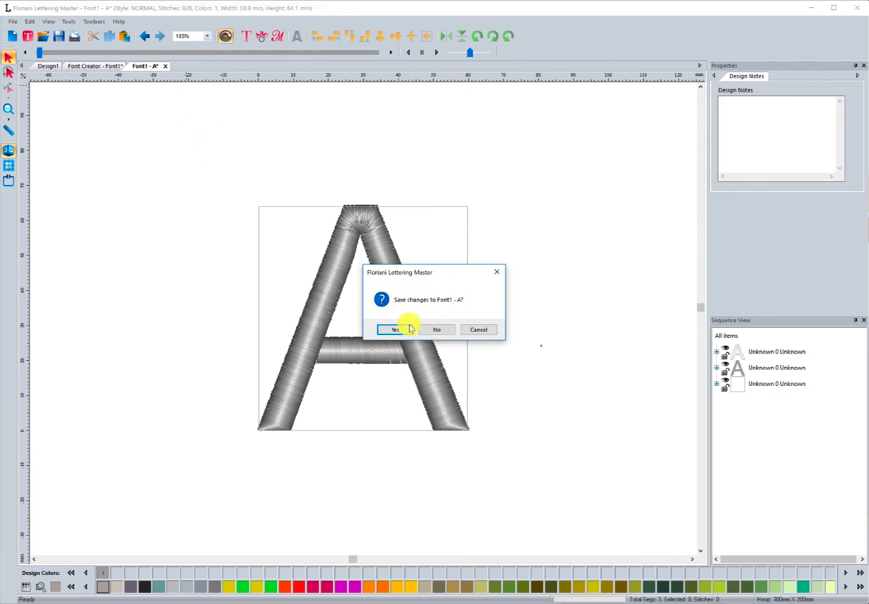
click(394, 330)
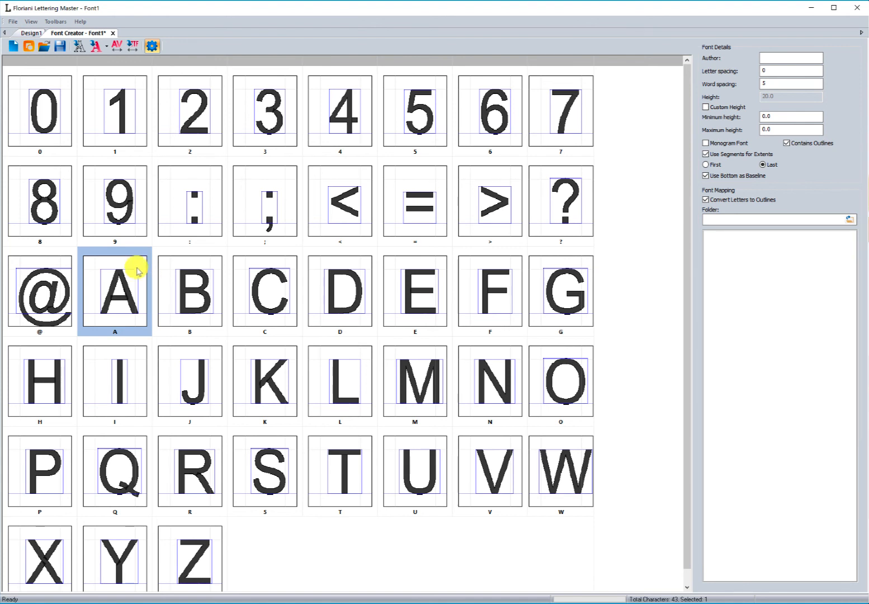
click(113, 33)
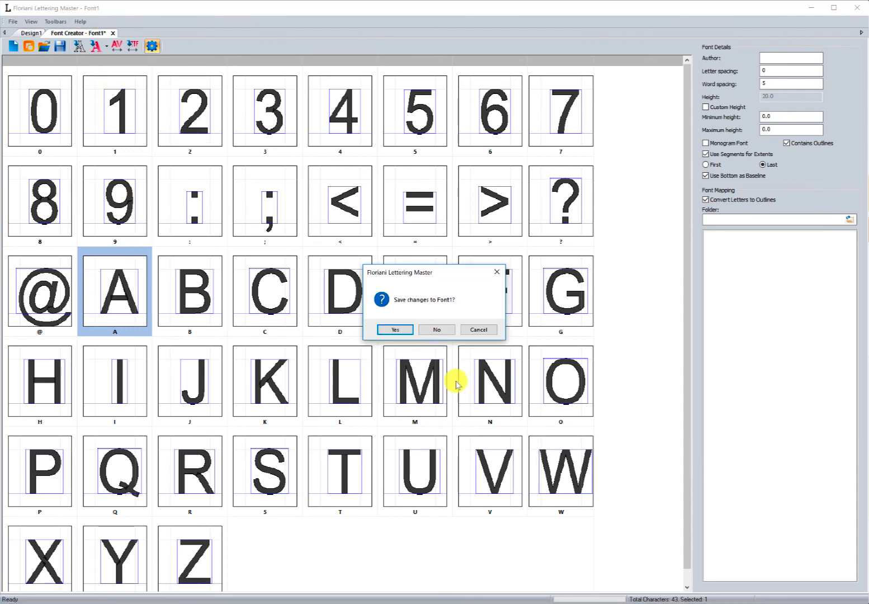
click(431, 330)
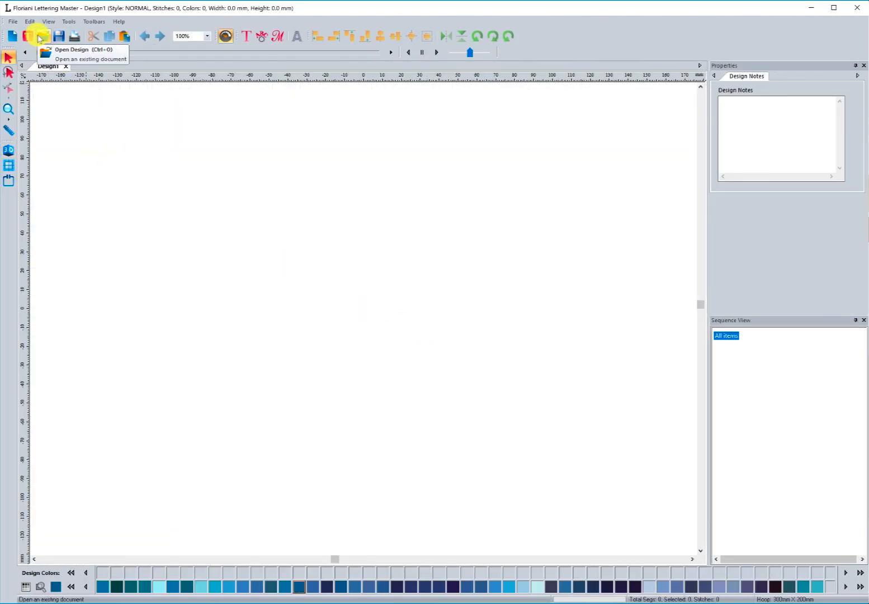
Start the Font Creator again and open the existing font AAABBB.fon.
click(26, 36)
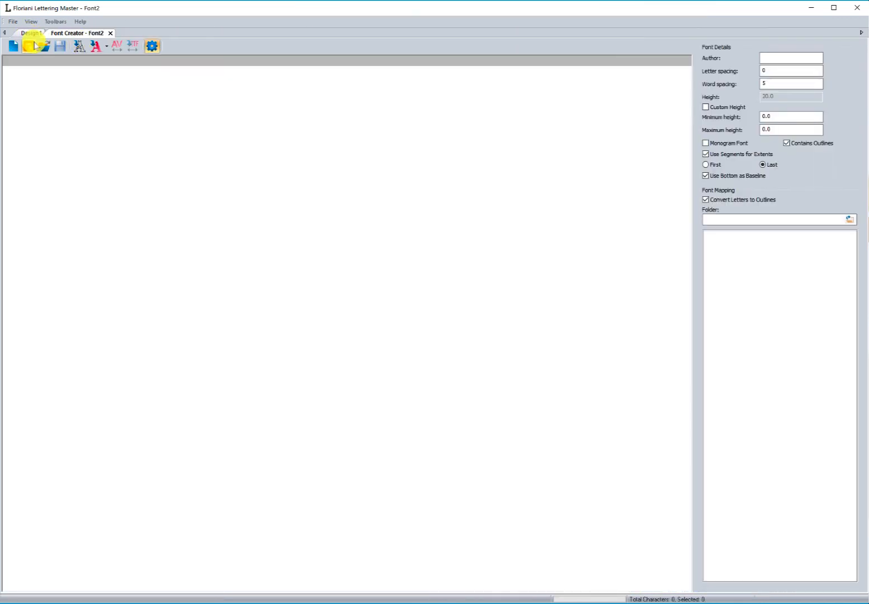
click(45, 47)
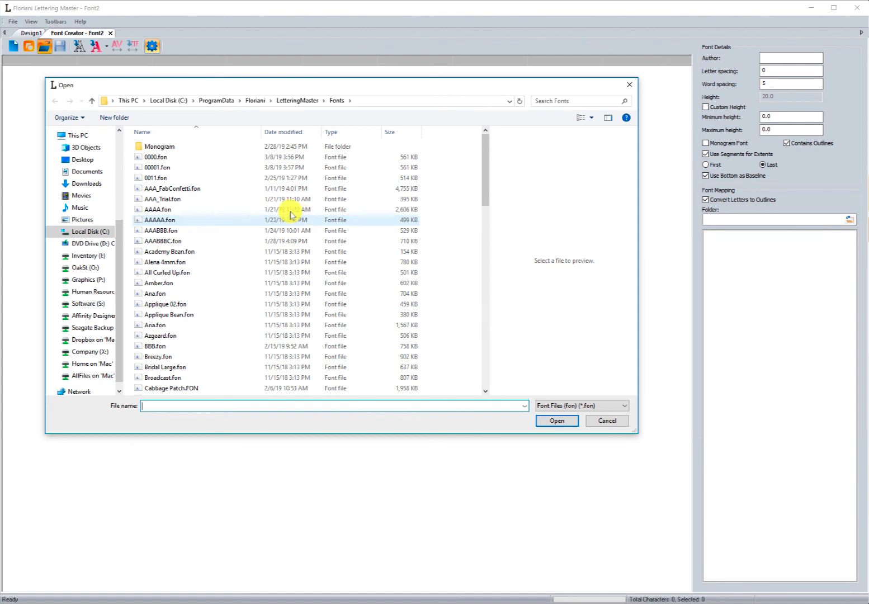
click(149, 159)
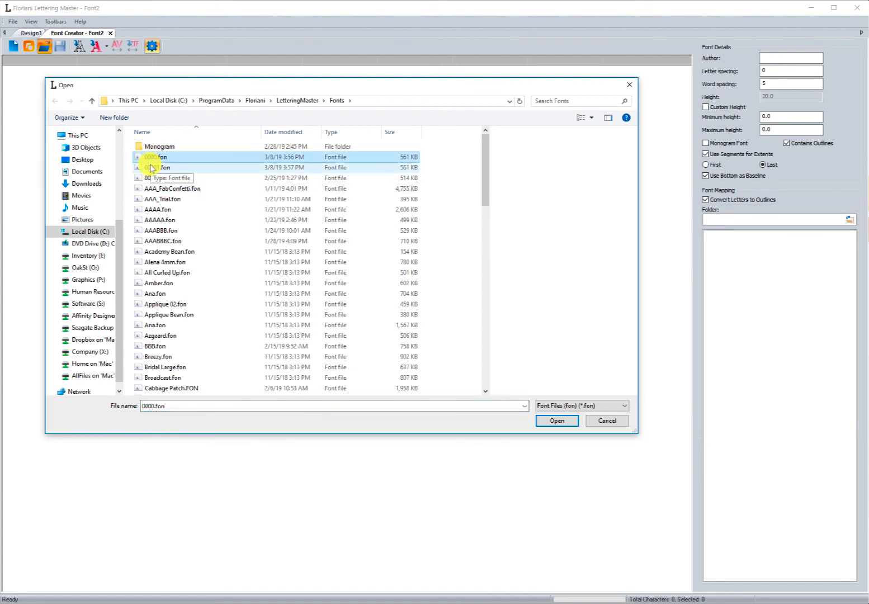
click(149, 167)
click(150, 178)
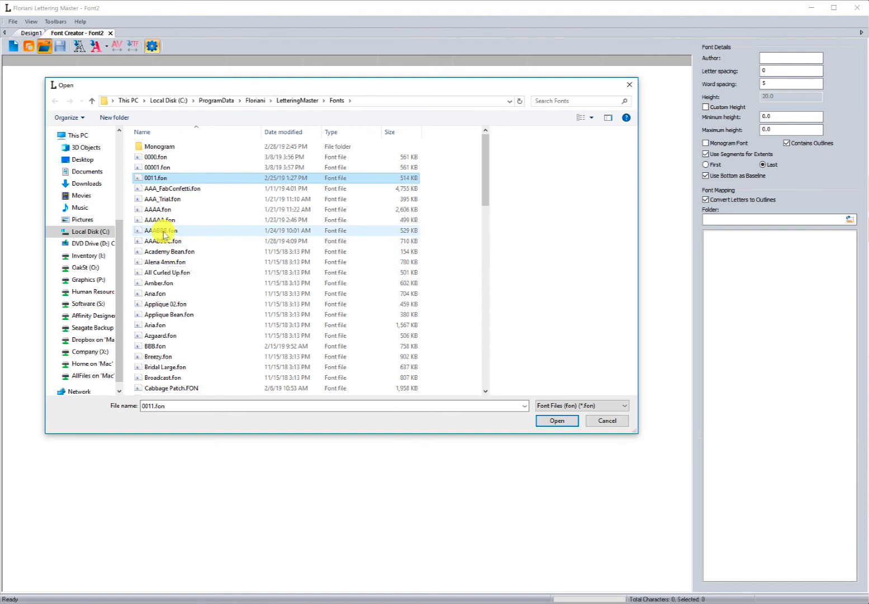
click(159, 231)
click(558, 421)
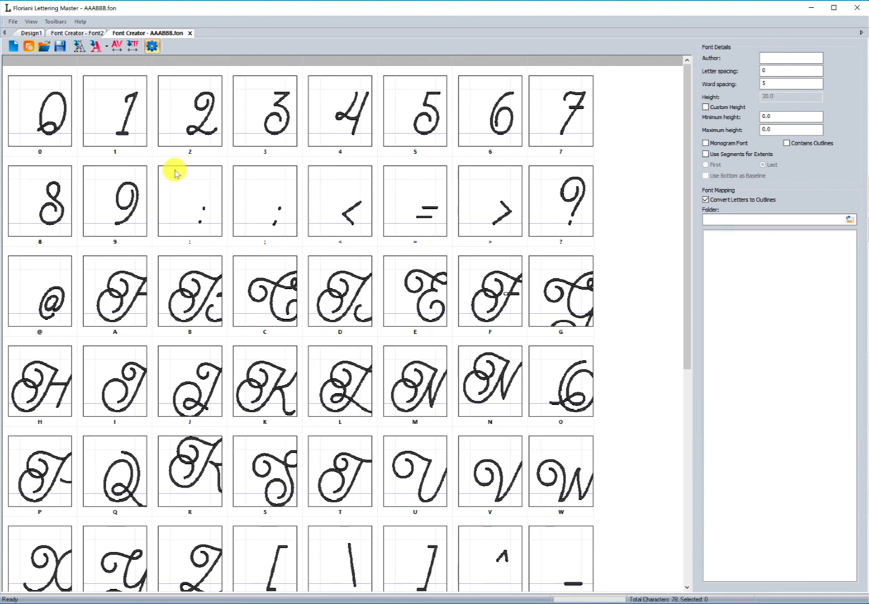
Open the font's 0 character for editing, close it without changes, and save the font.
click(57, 130)
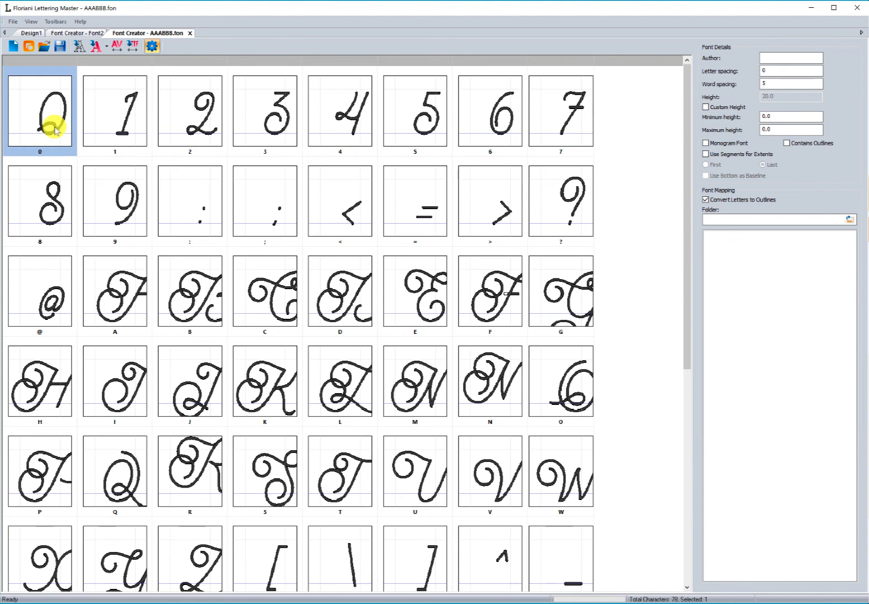
right_click(55, 131)
click(79, 133)
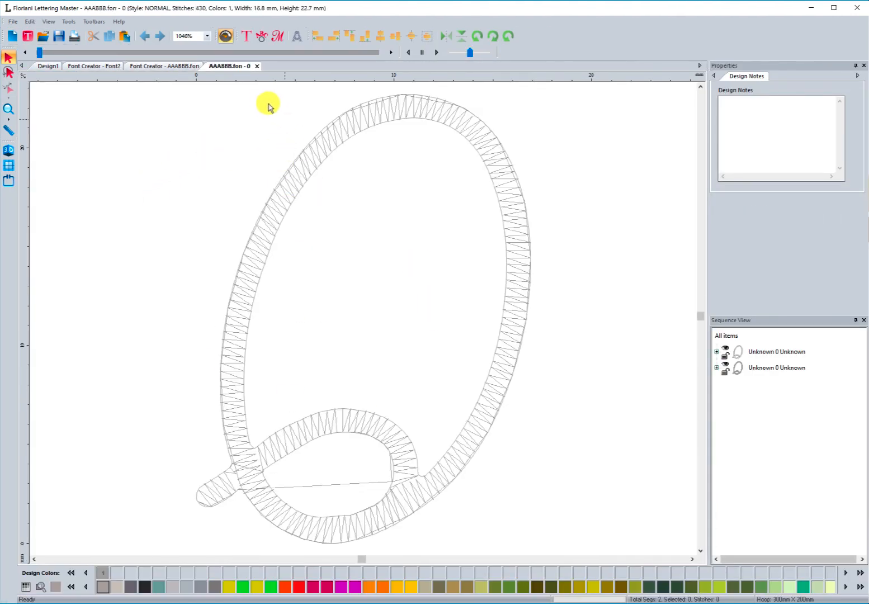
click(257, 67)
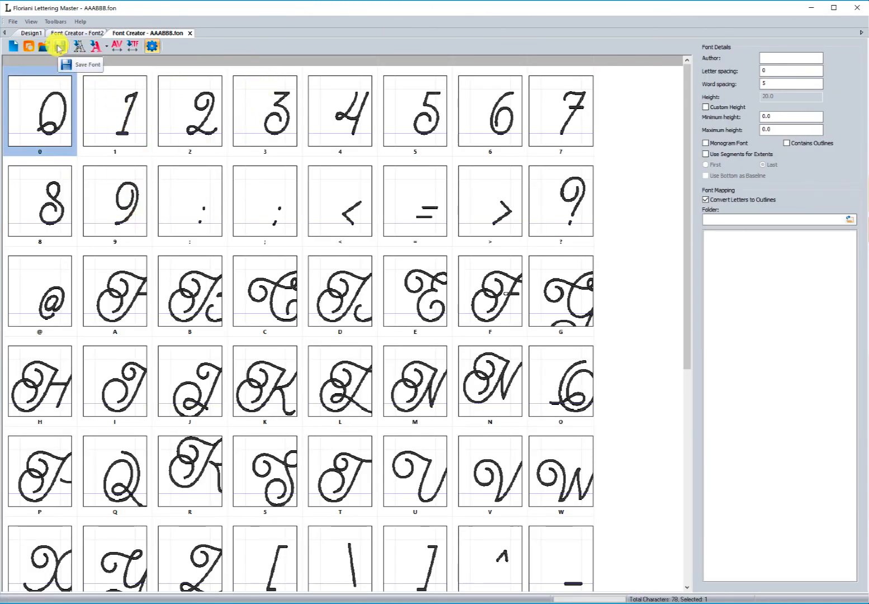
click(59, 46)
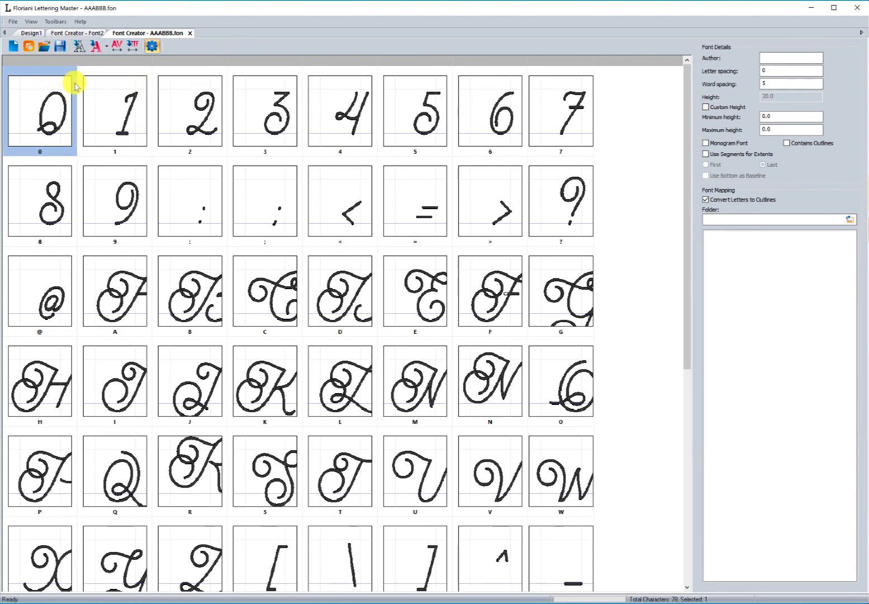
Create a new blank font, and bring up the list of existing font files without opening any.
click(152, 47)
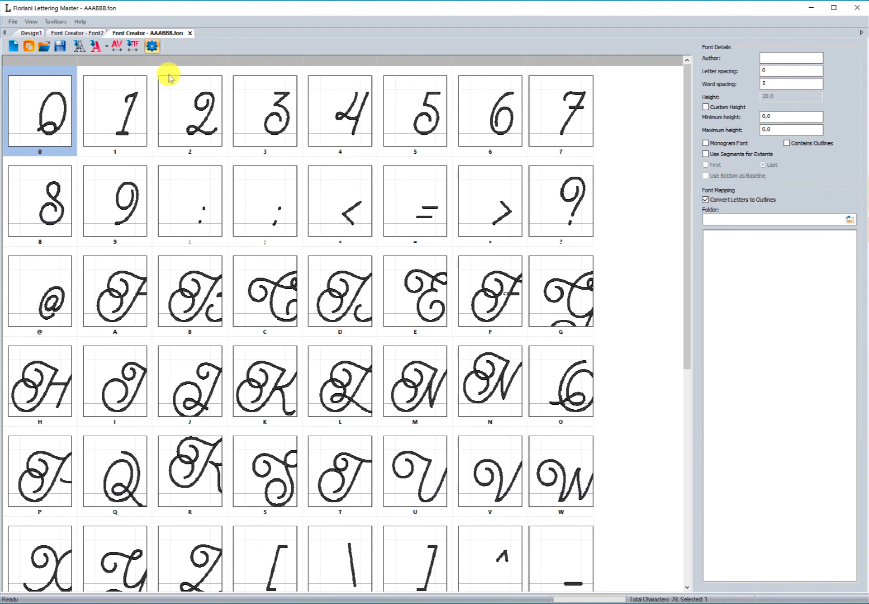
click(13, 46)
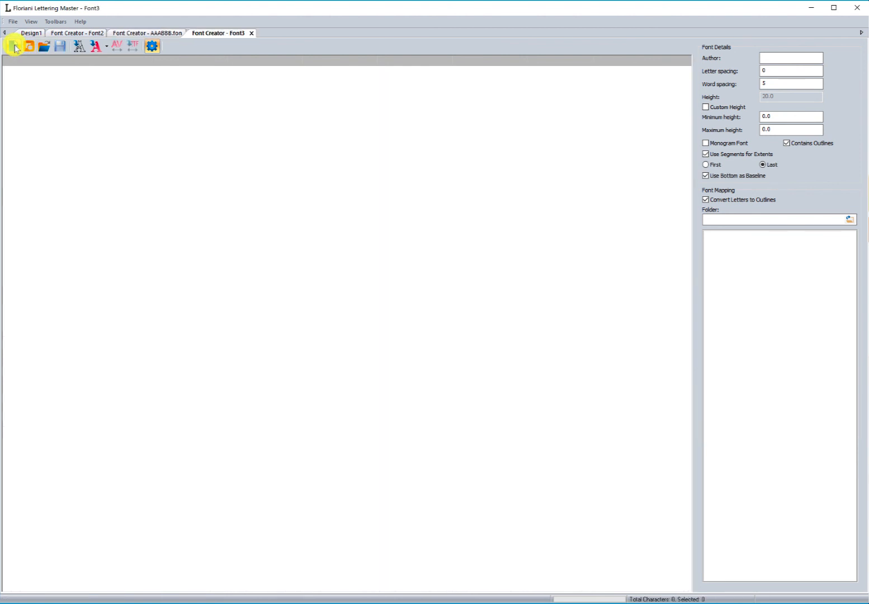
click(44, 46)
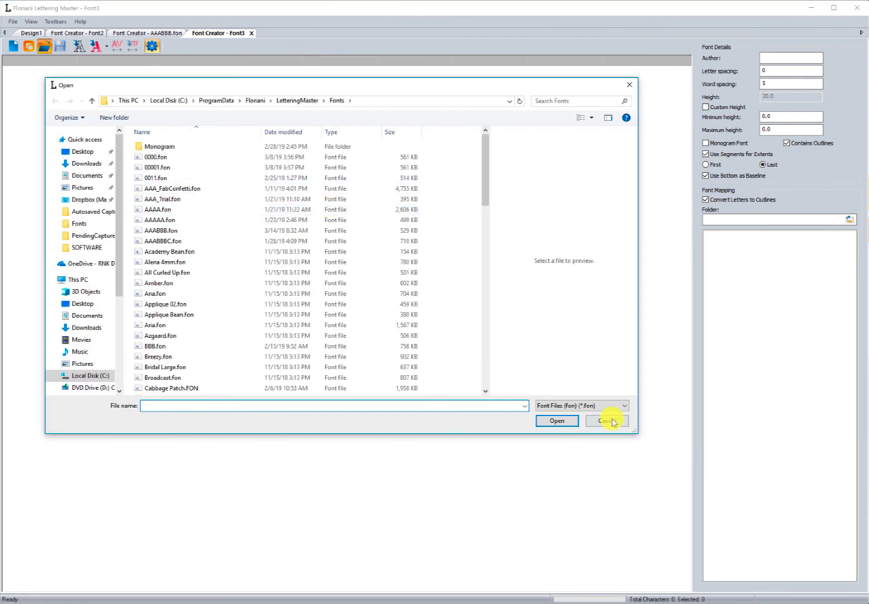
click(609, 420)
Create a new blank design and place a lettering object with the default text in the upper-left area of the workspace.
click(29, 47)
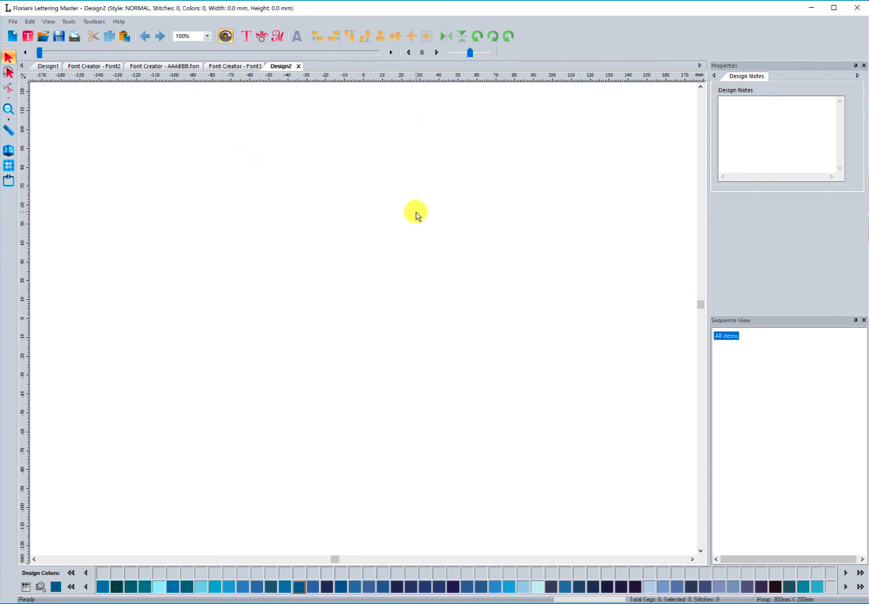
click(247, 37)
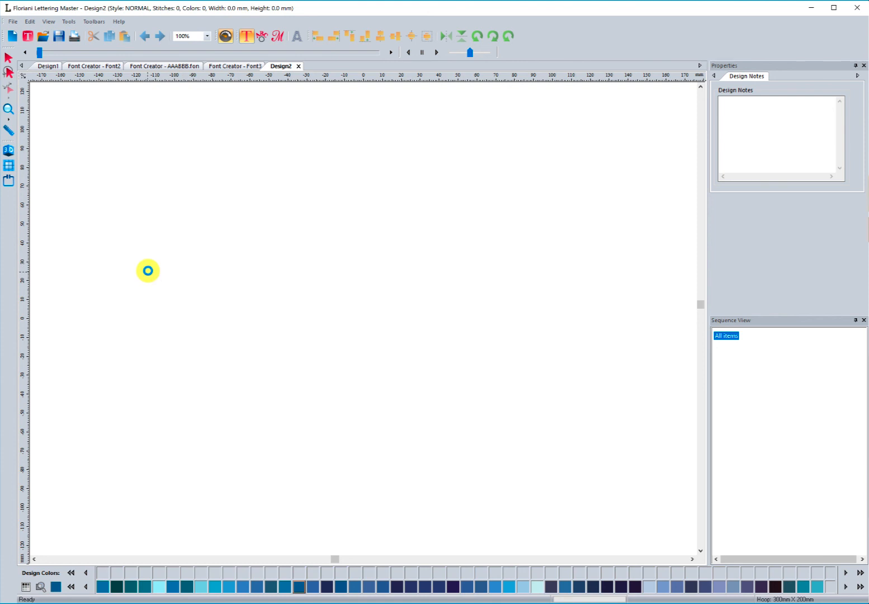
click(169, 275)
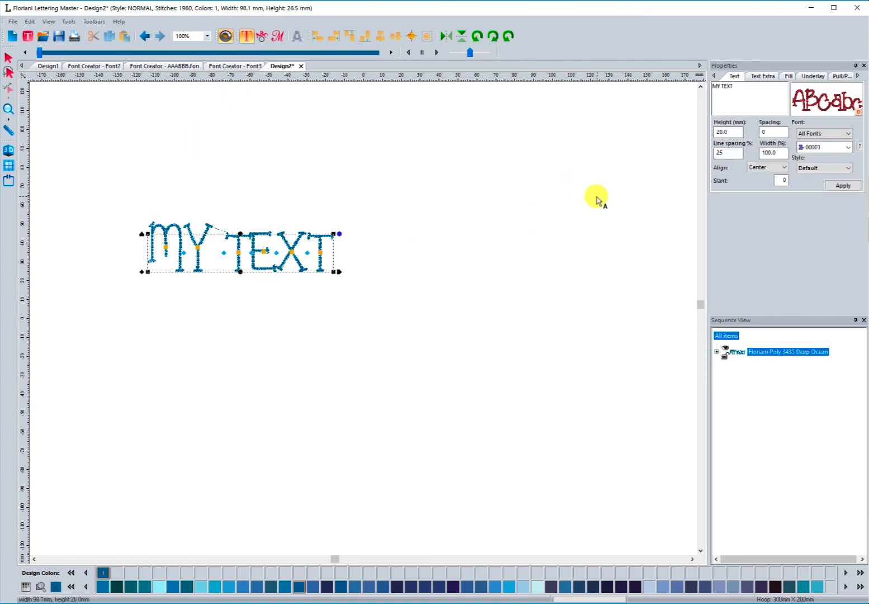
Set the lettering's font to AAABBB, replace its text with "text", and apply both changes.
click(849, 148)
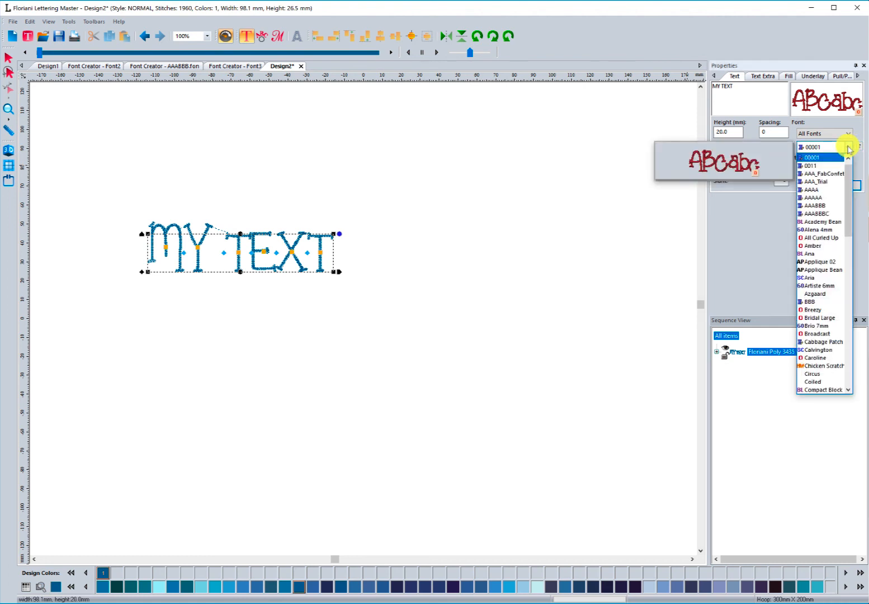
click(813, 206)
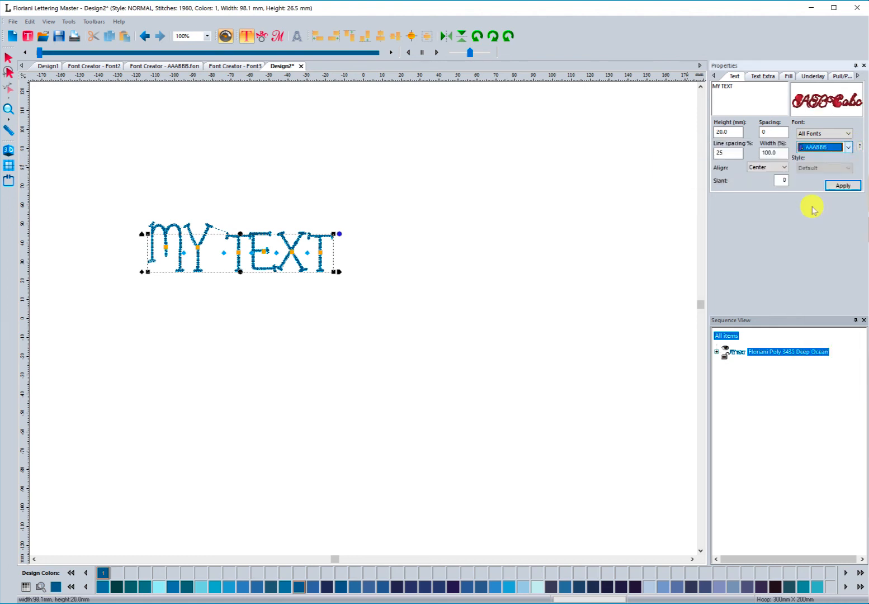
click(843, 187)
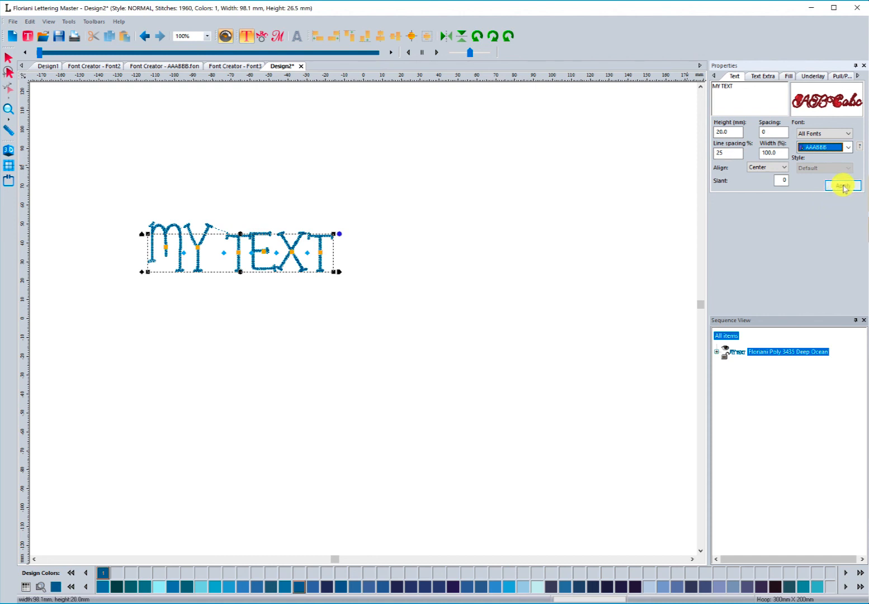
drag(740, 87, 657, 91)
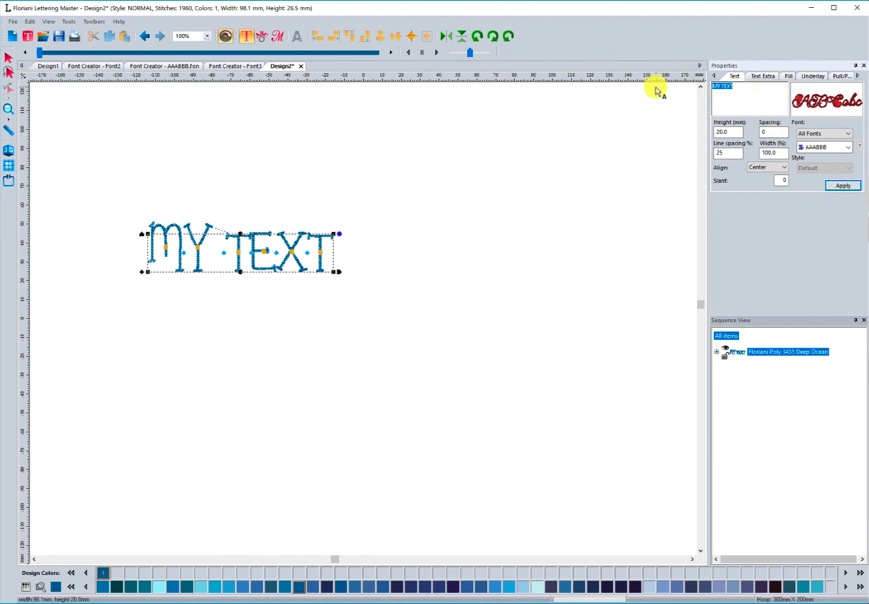
text(text)
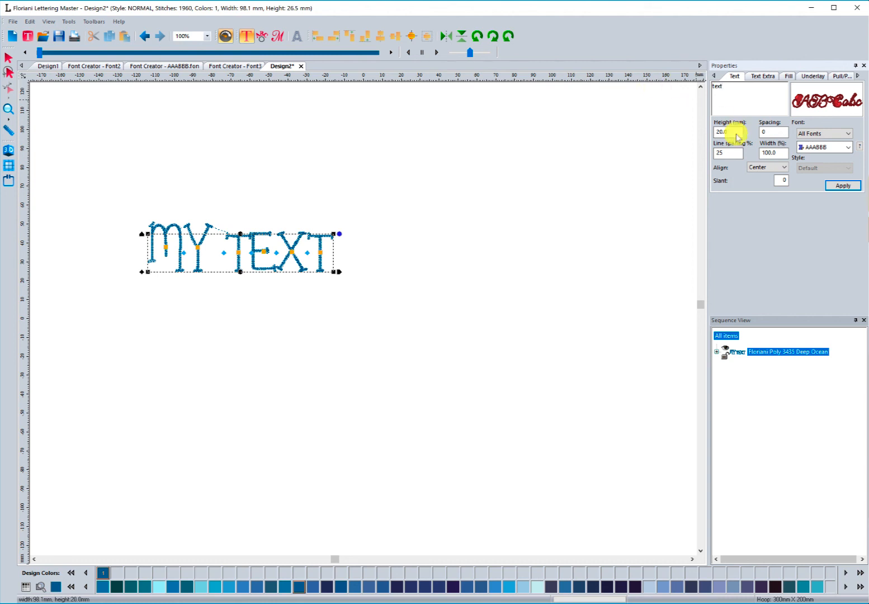
click(829, 184)
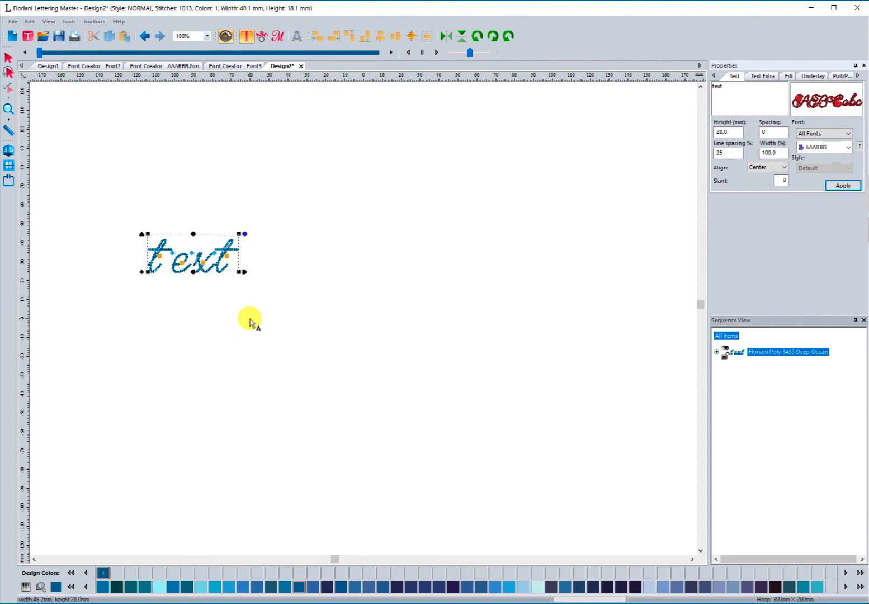
Kern the lettering individually, moving the e, x and final t leftward so the script letters connect.
click(8, 109)
drag(125, 221, 269, 272)
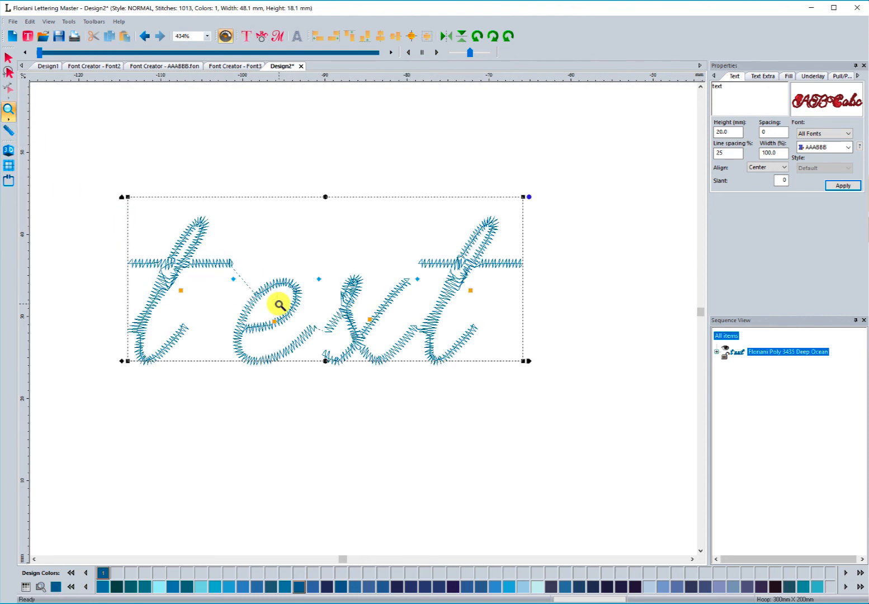
click(8, 56)
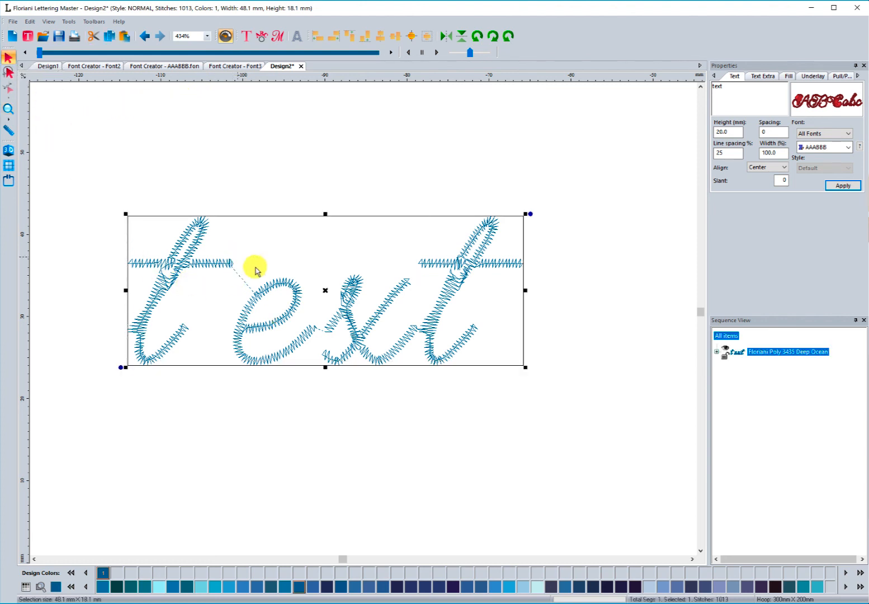
click(246, 35)
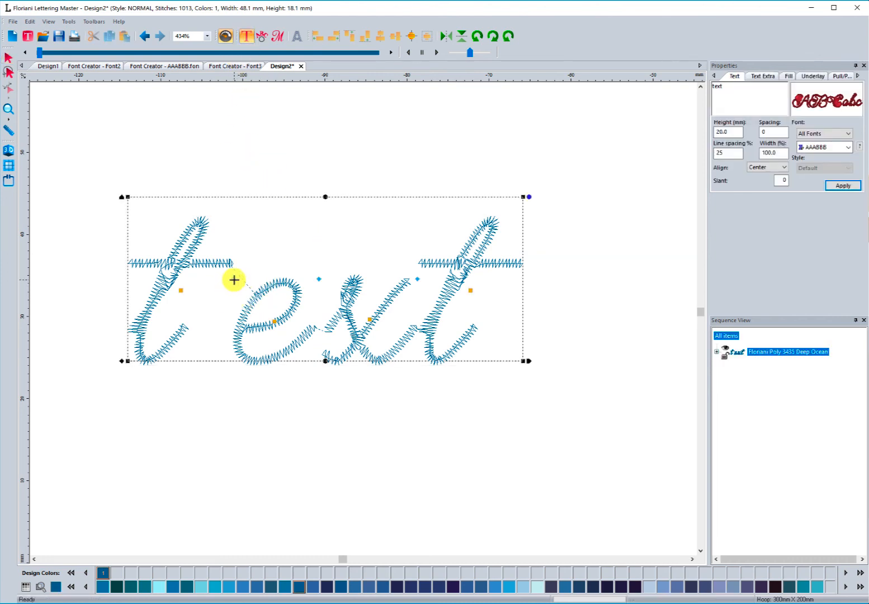
drag(234, 280, 180, 284)
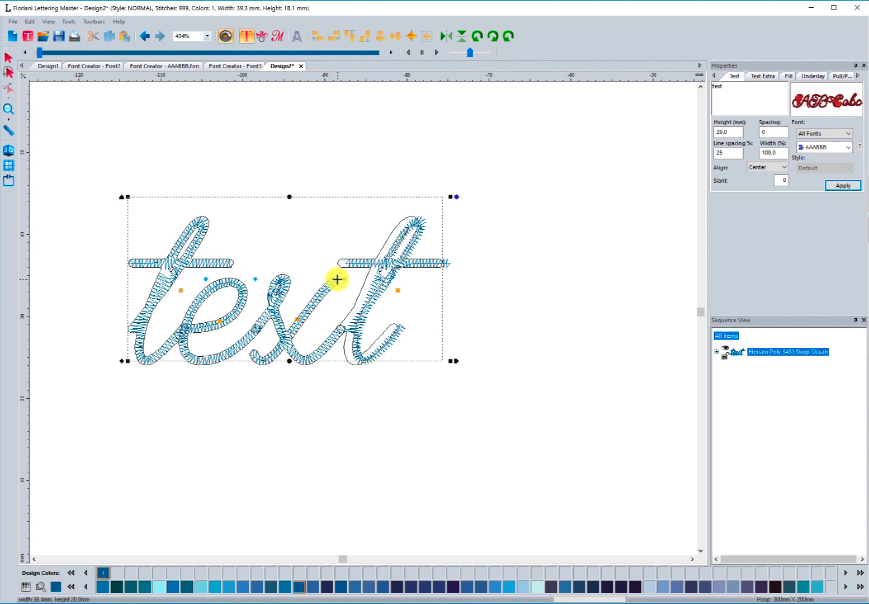
drag(336, 278, 353, 347)
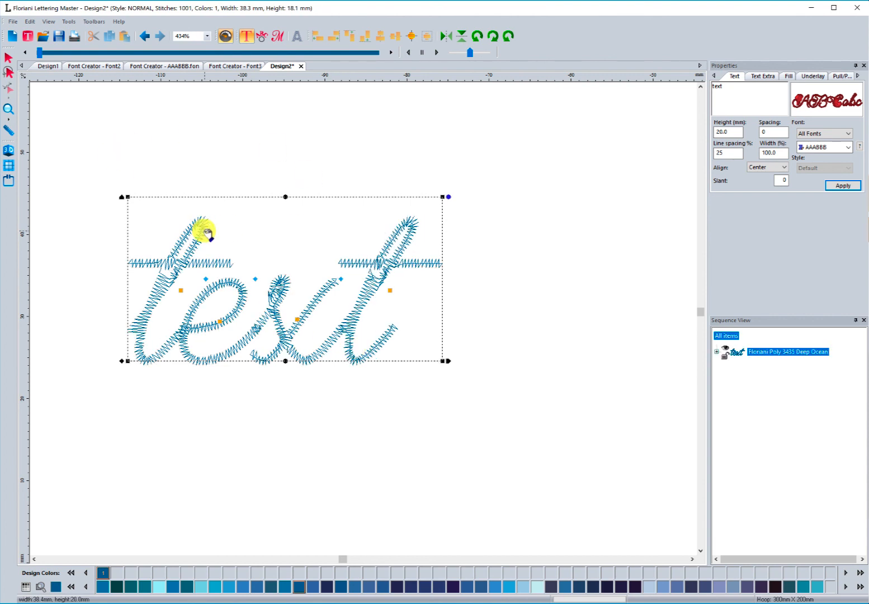
drag(206, 233, 204, 284)
click(9, 57)
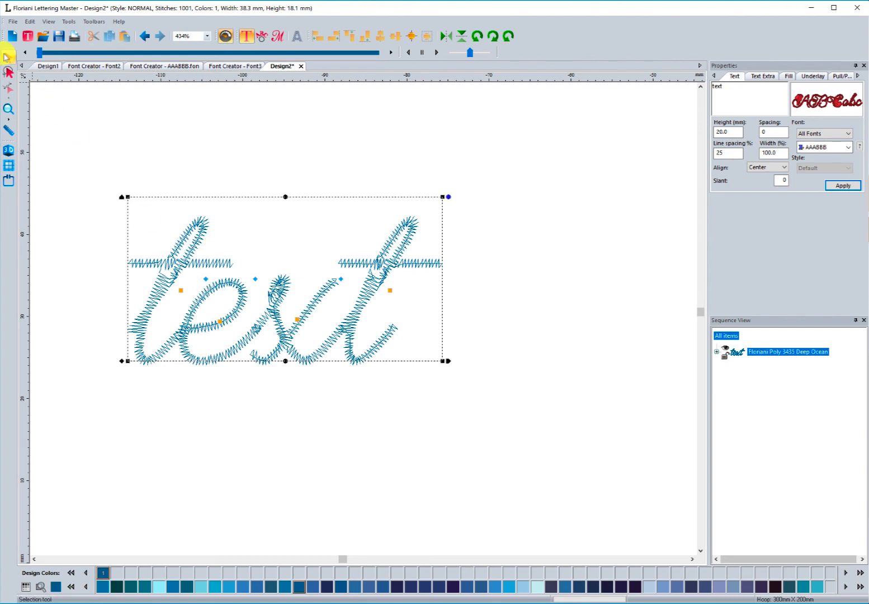
click(326, 299)
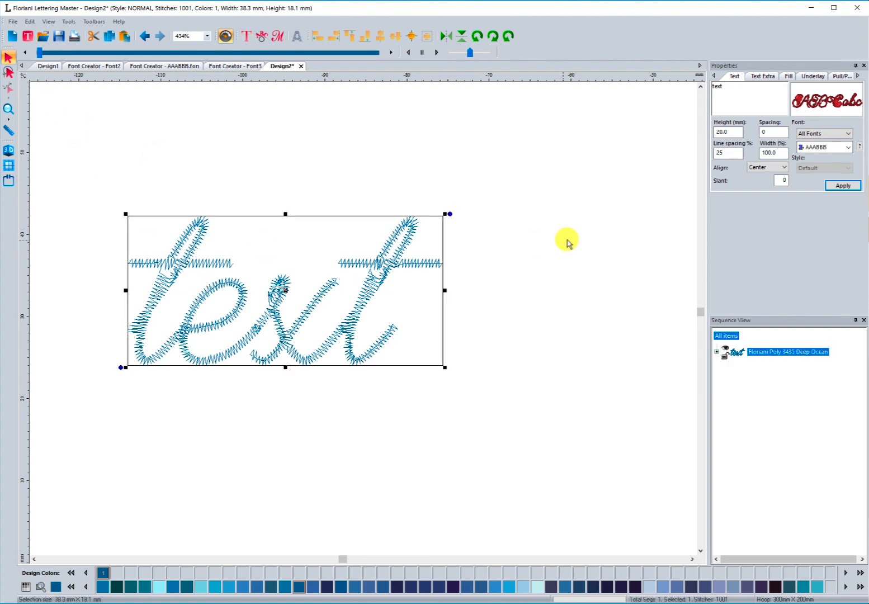
Change the lettering's font to Broadcast, apply it, and deselect the lettering.
click(818, 147)
click(816, 285)
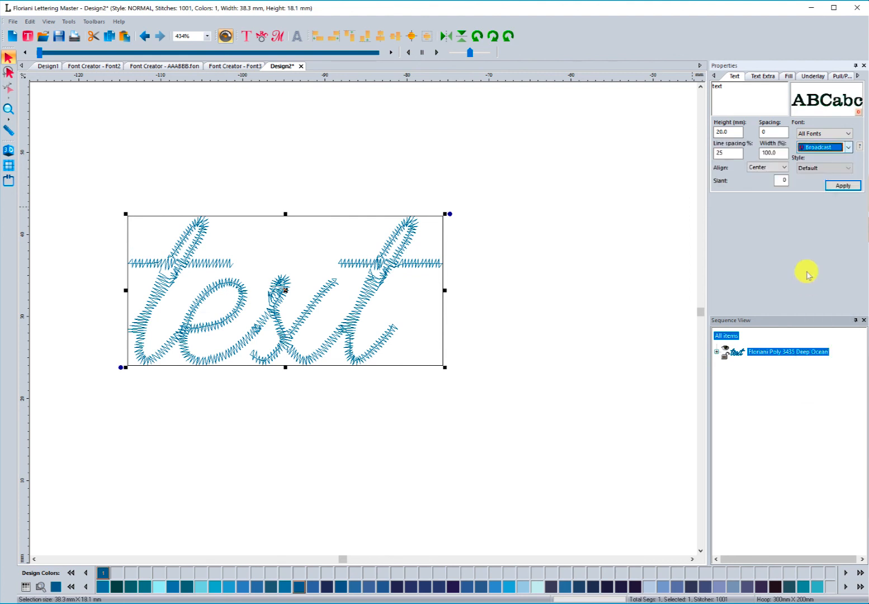
click(839, 185)
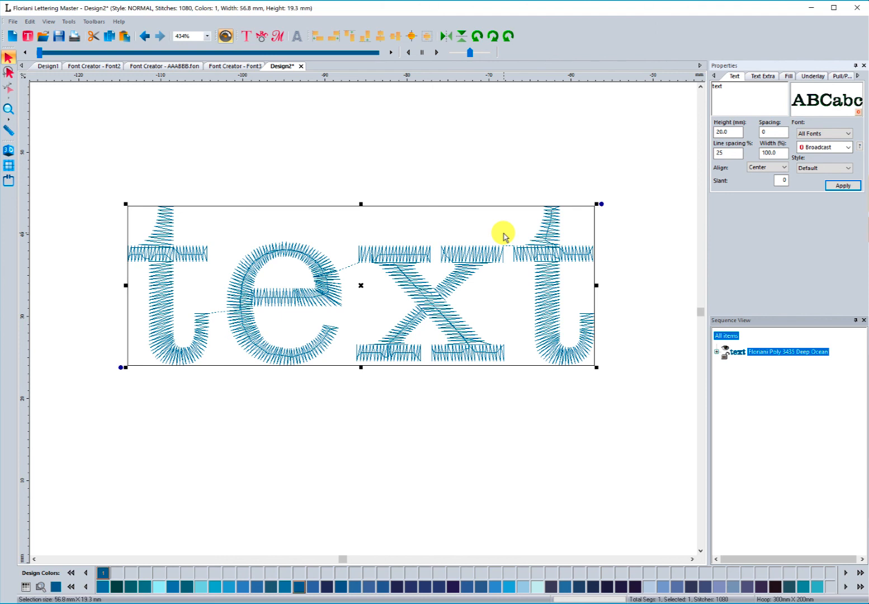
click(437, 144)
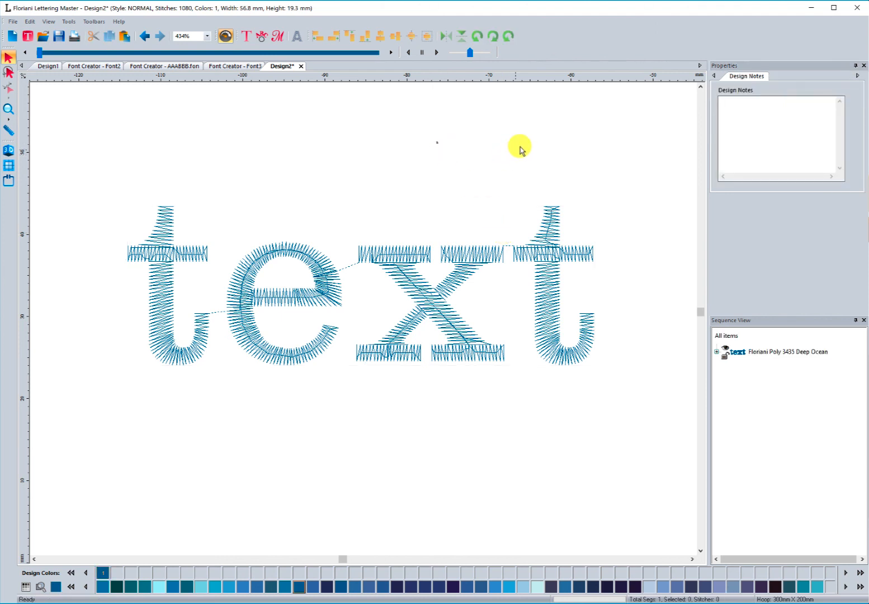